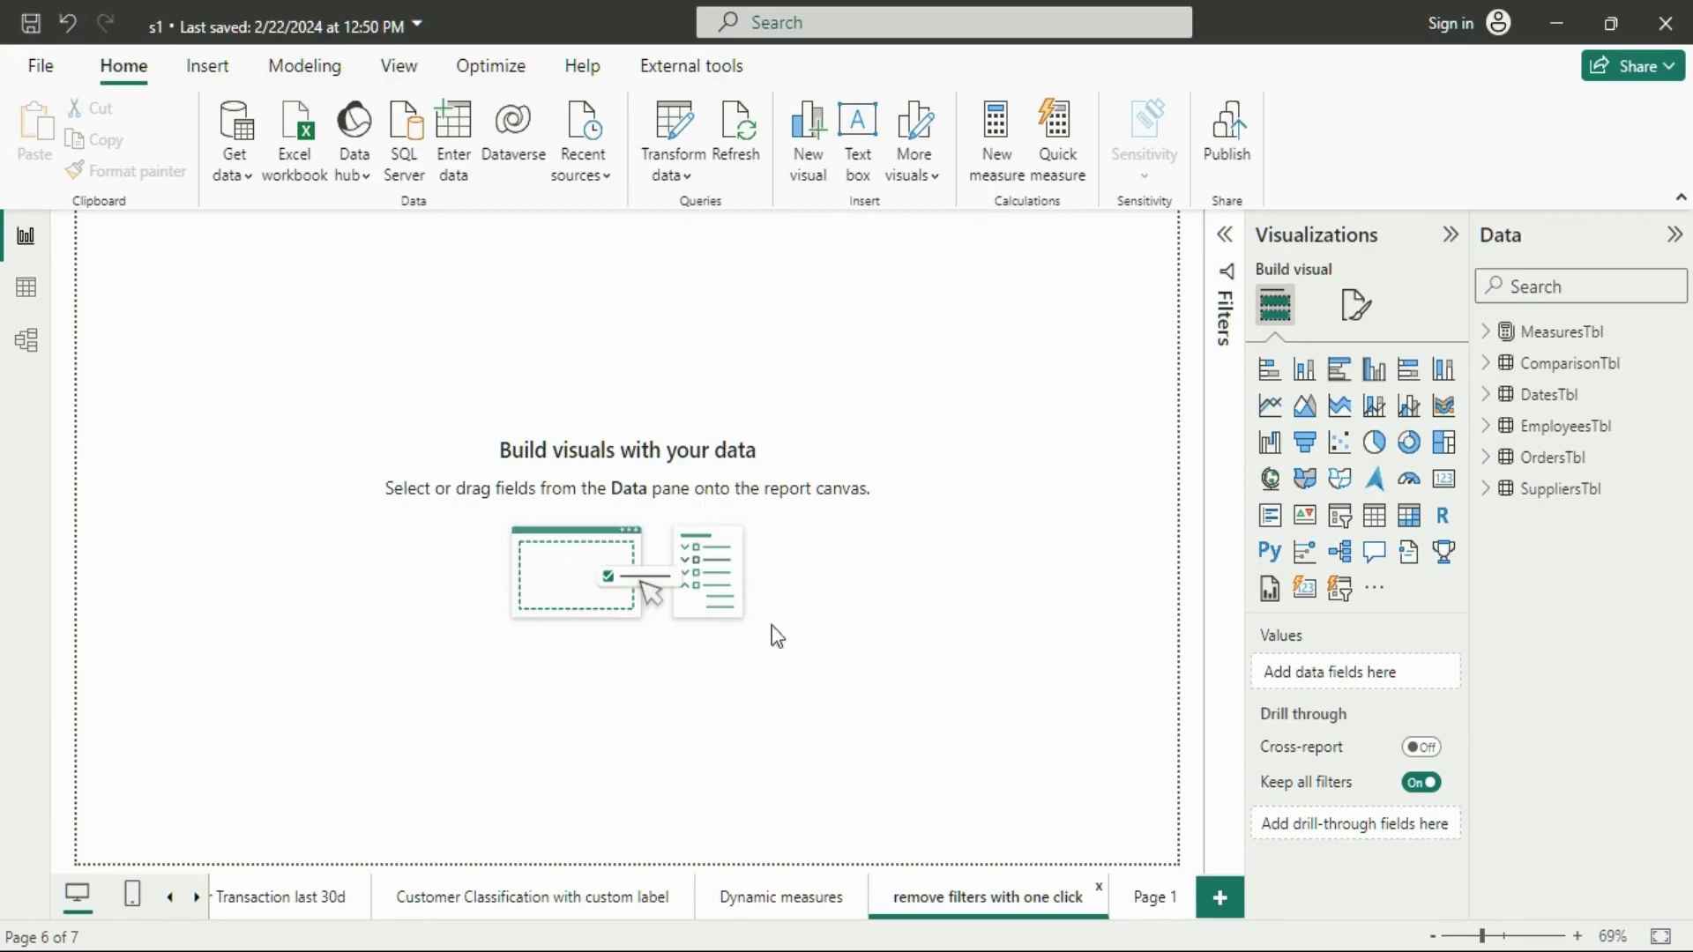
- Build a donut chart of Totalsales by Cat from OrdersTbl on the "remove filters with one click" page
{"action": "left_click", "coordinate": [785, 897]}
{"action": "left_click", "coordinate": [1029, 897]}
{"action": "left_click", "coordinate": [1490, 461]}
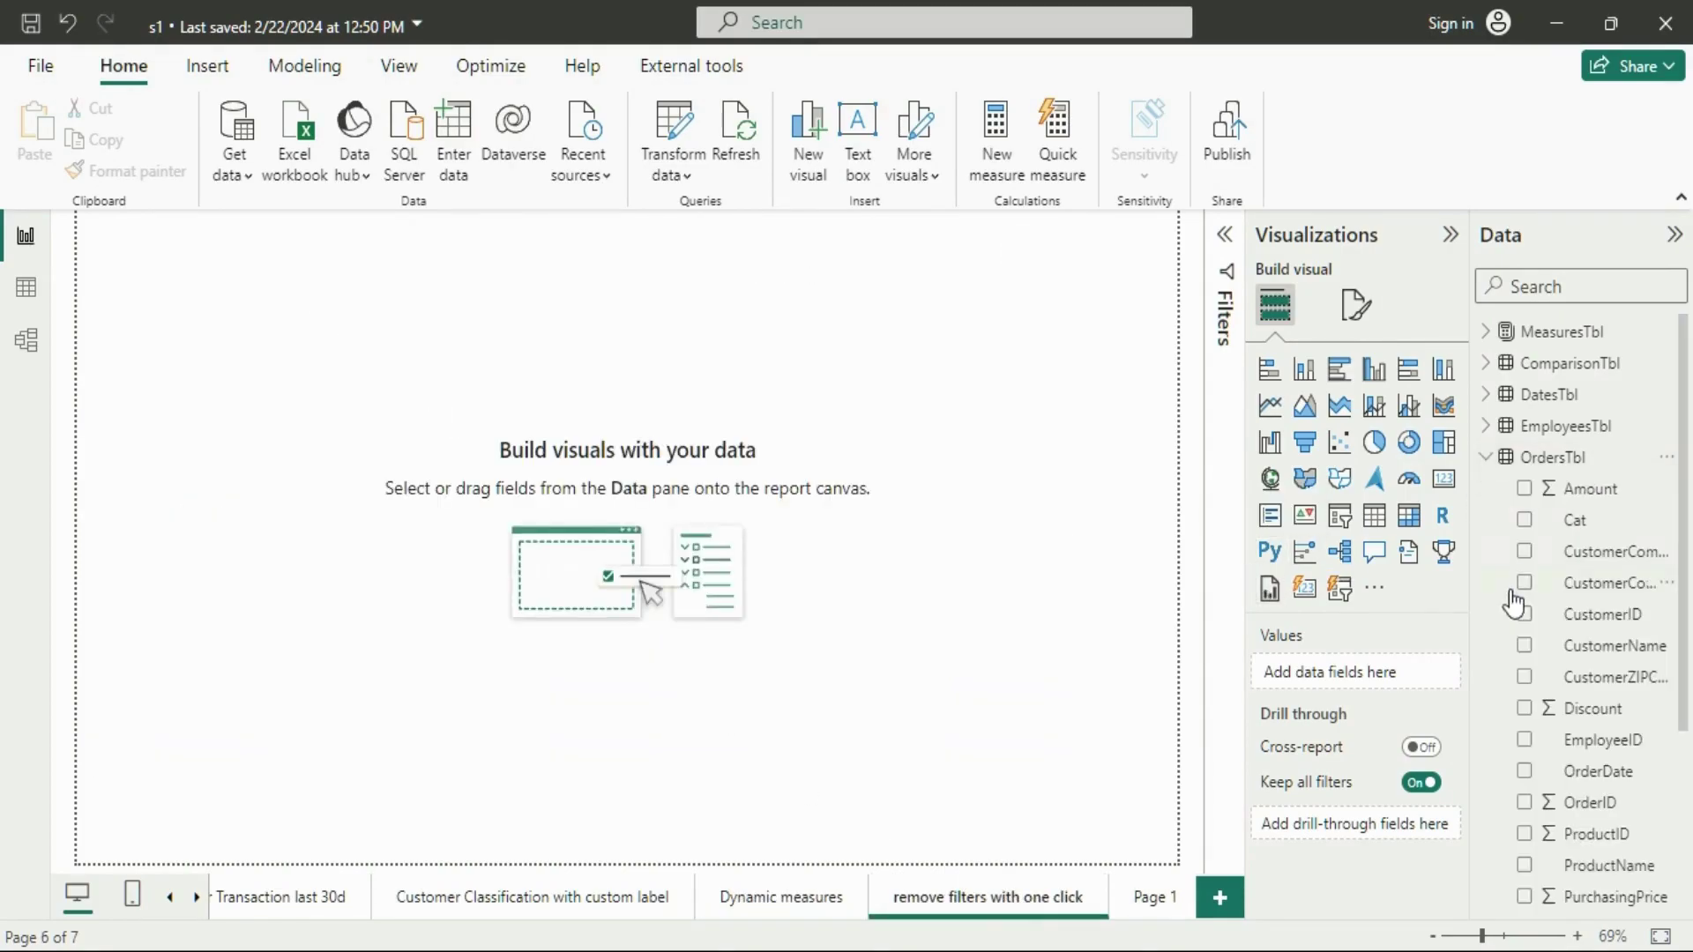
{"action": "left_click", "coordinate": [1525, 520]}
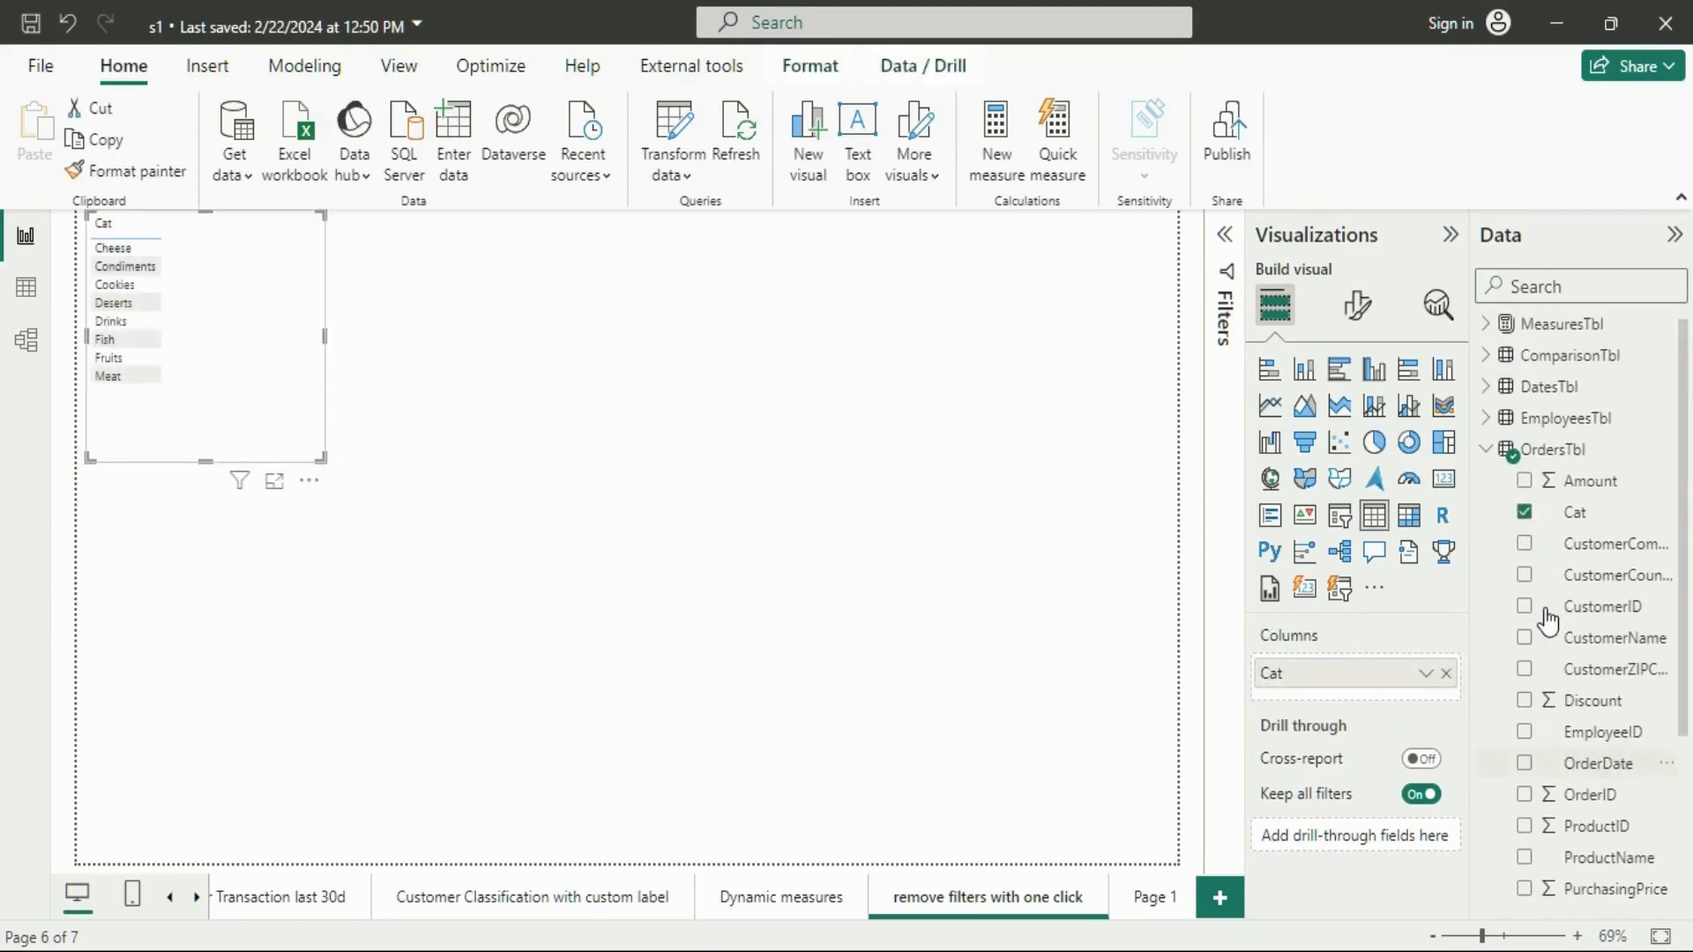
{"action": "scroll", "coordinate": [1549, 621], "scroll_direction": "up", "scroll_amount": 1}
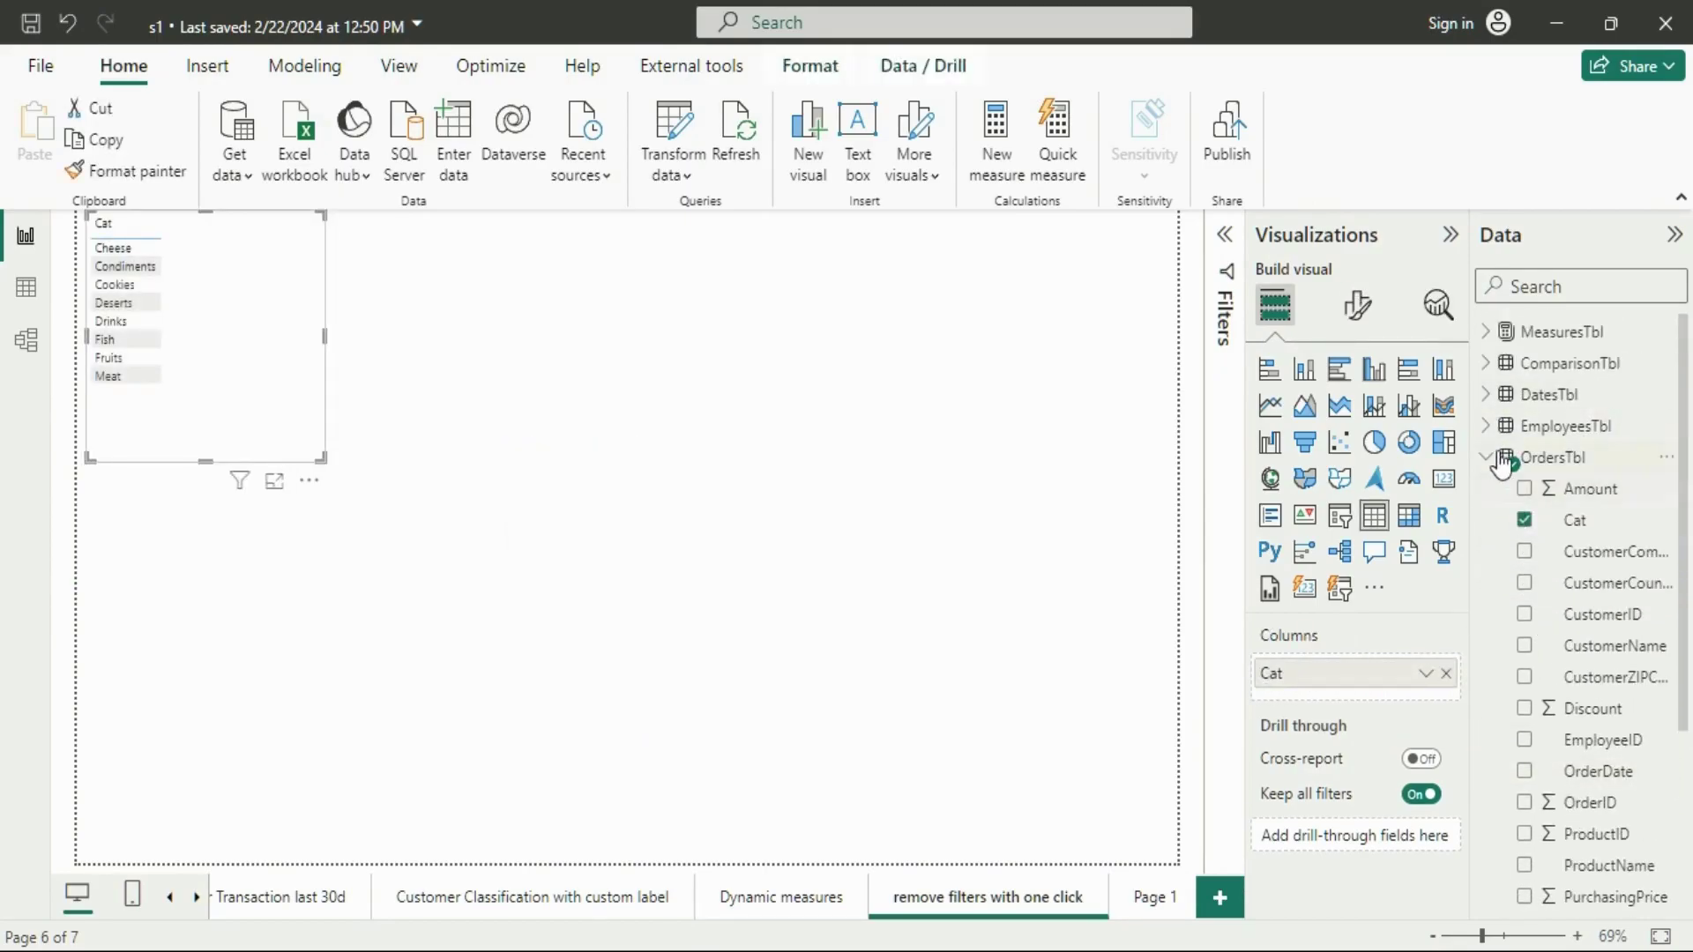
{"action": "left_click", "coordinate": [1487, 426]}
{"action": "left_click", "coordinate": [1486, 332]}
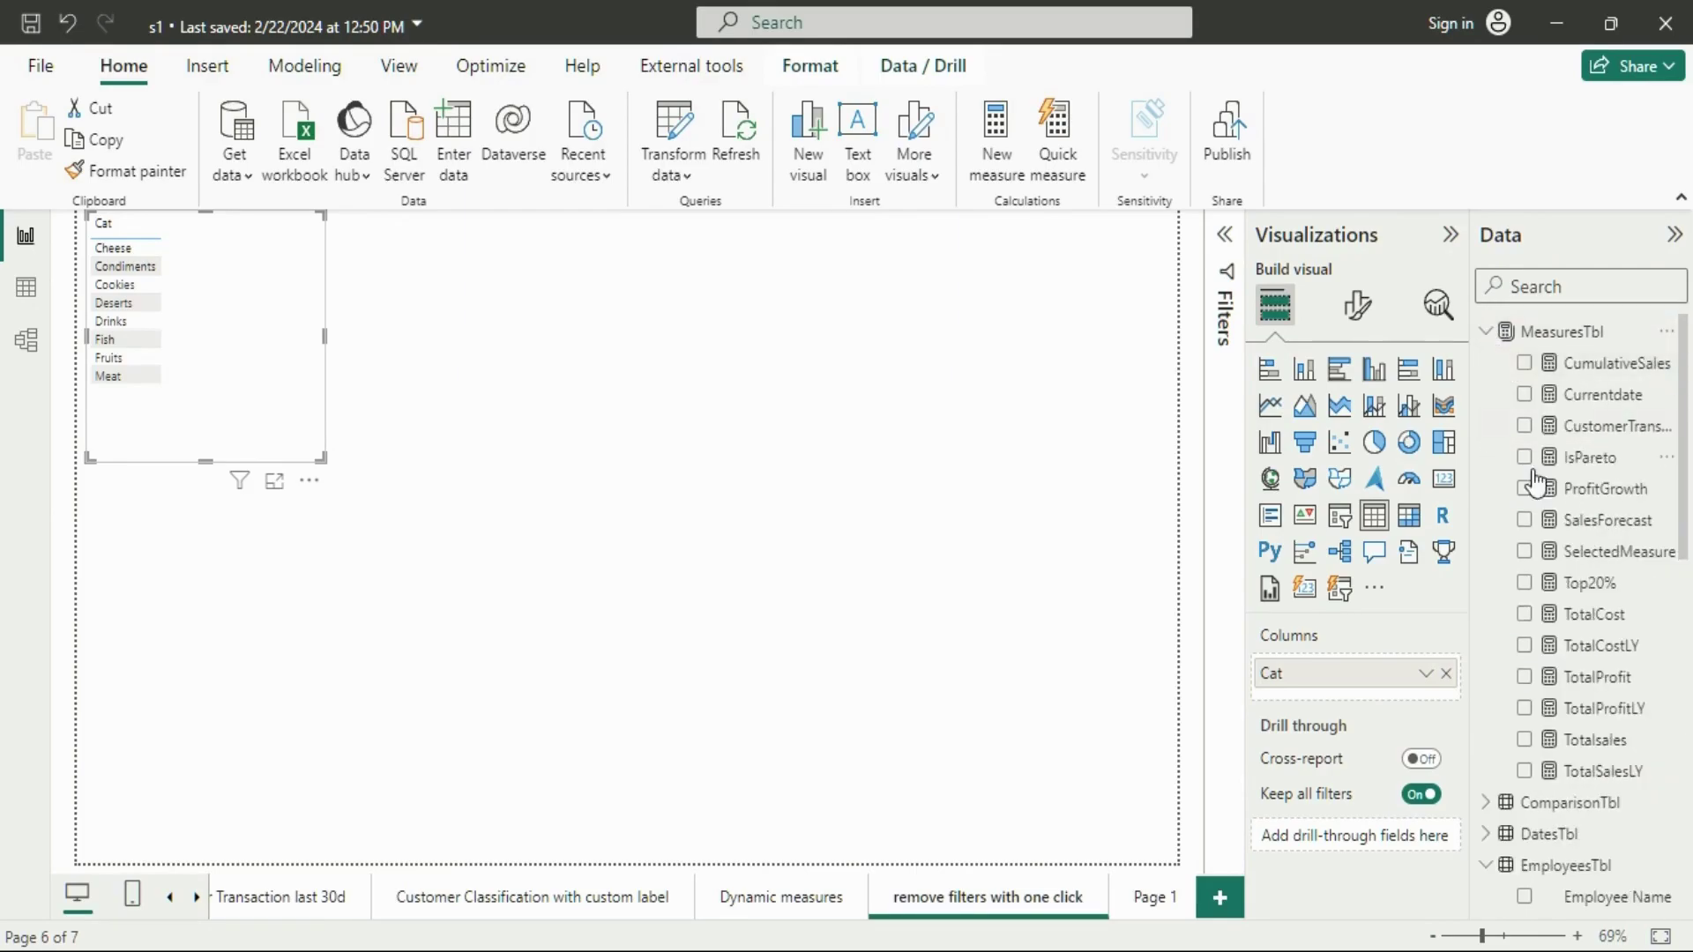
{"action": "left_click", "coordinate": [1525, 741]}
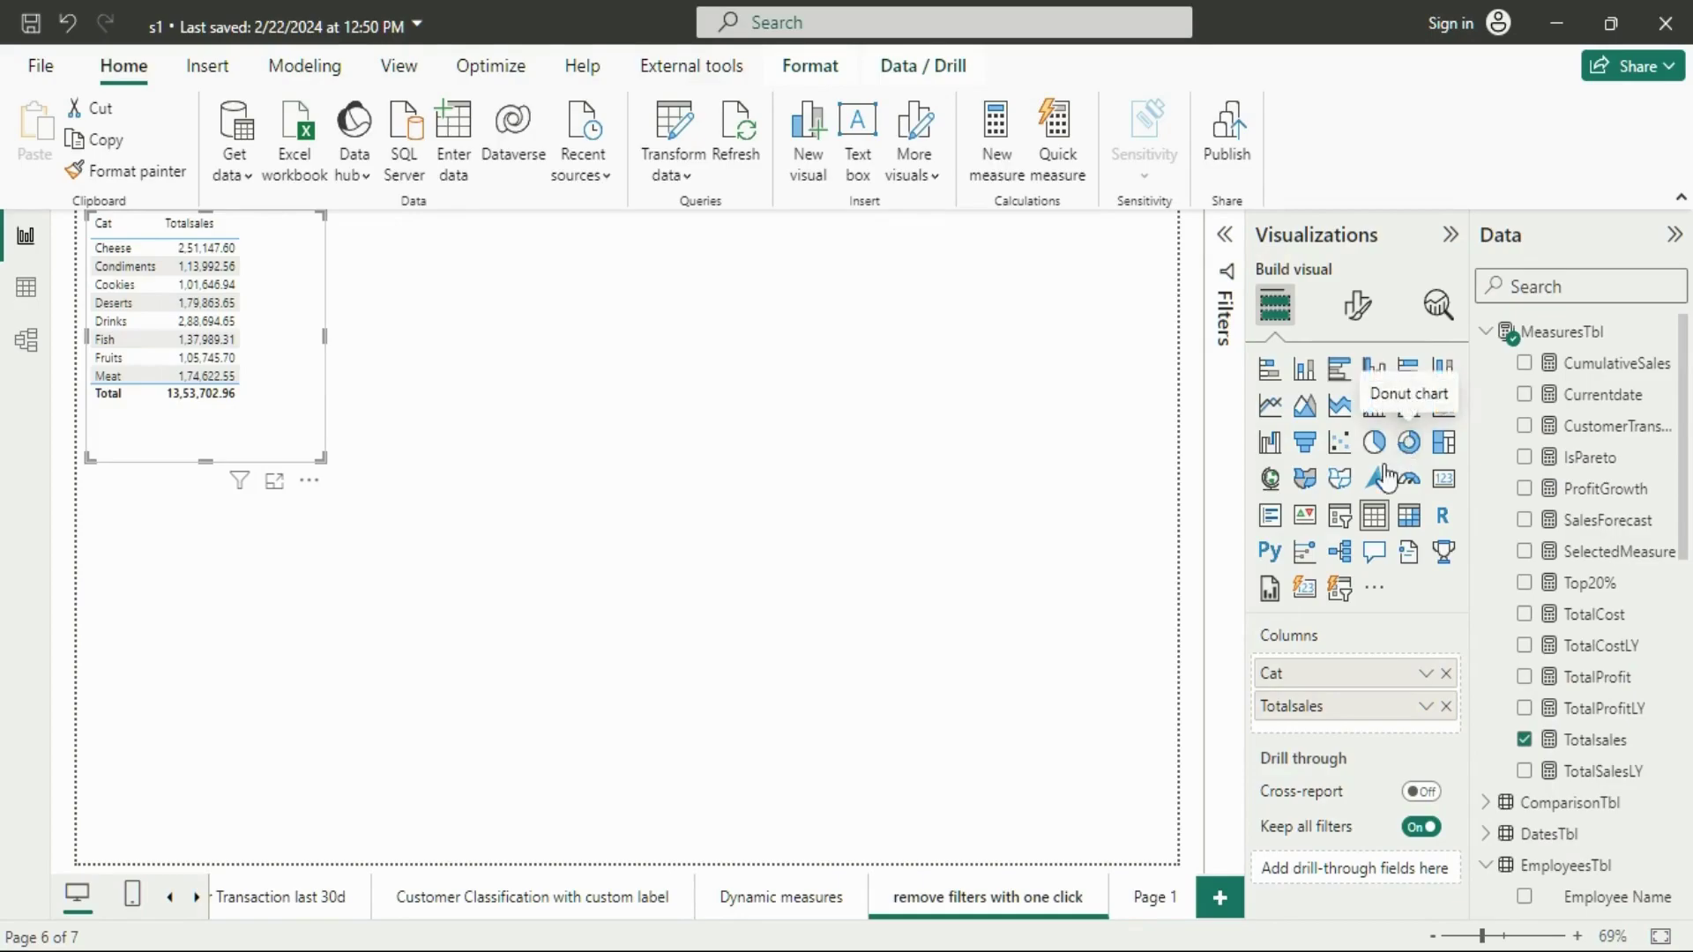
{"action": "left_click", "coordinate": [1407, 443]}
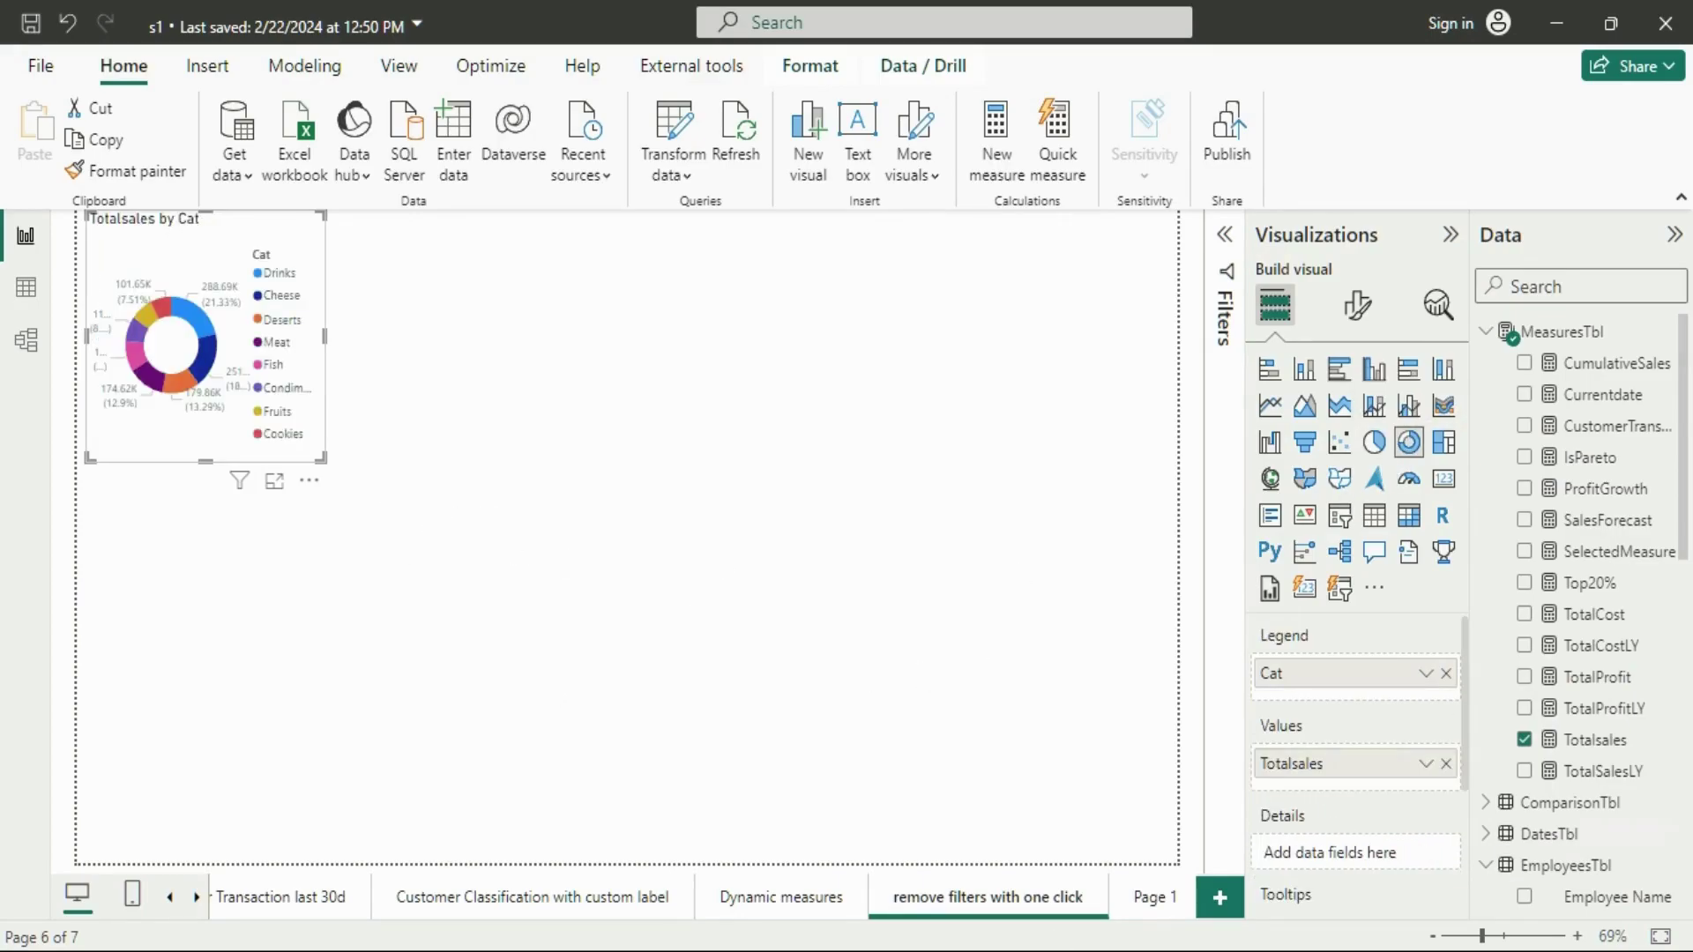
- Enlarge the donut chart and position it along the page's left edge, below the upper margin
{"action": "left_click_drag", "start_coordinate": [228, 426], "coordinate": [302, 535]}
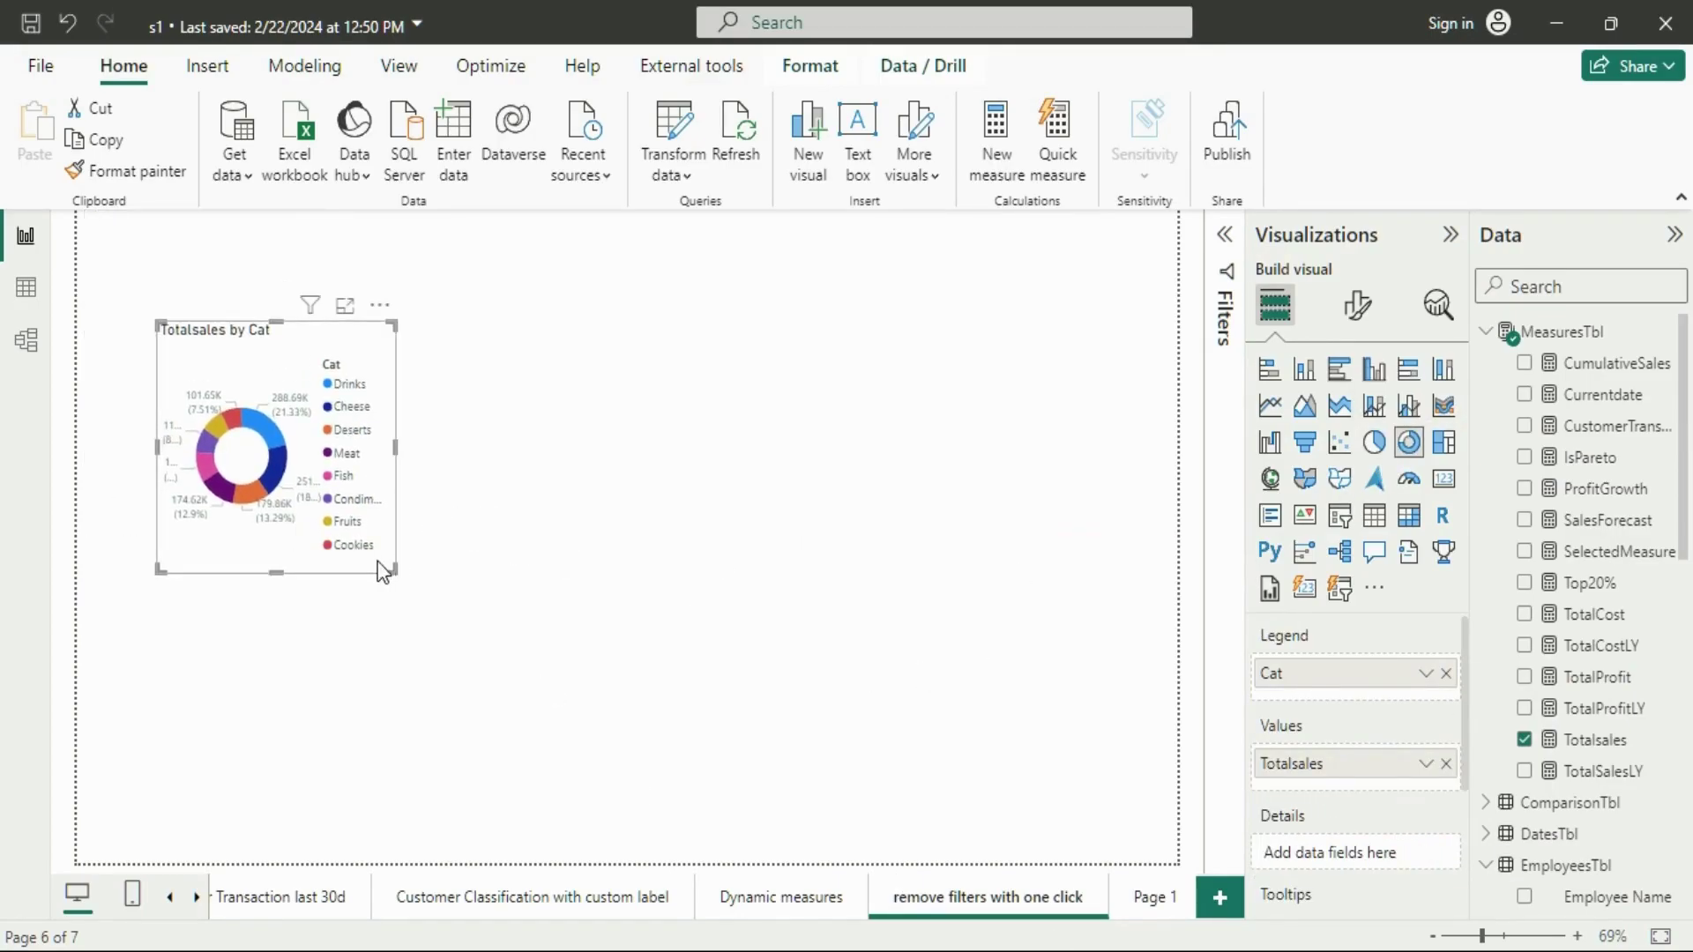
{"action": "left_click_drag", "start_coordinate": [392, 573], "coordinate": [551, 659]}
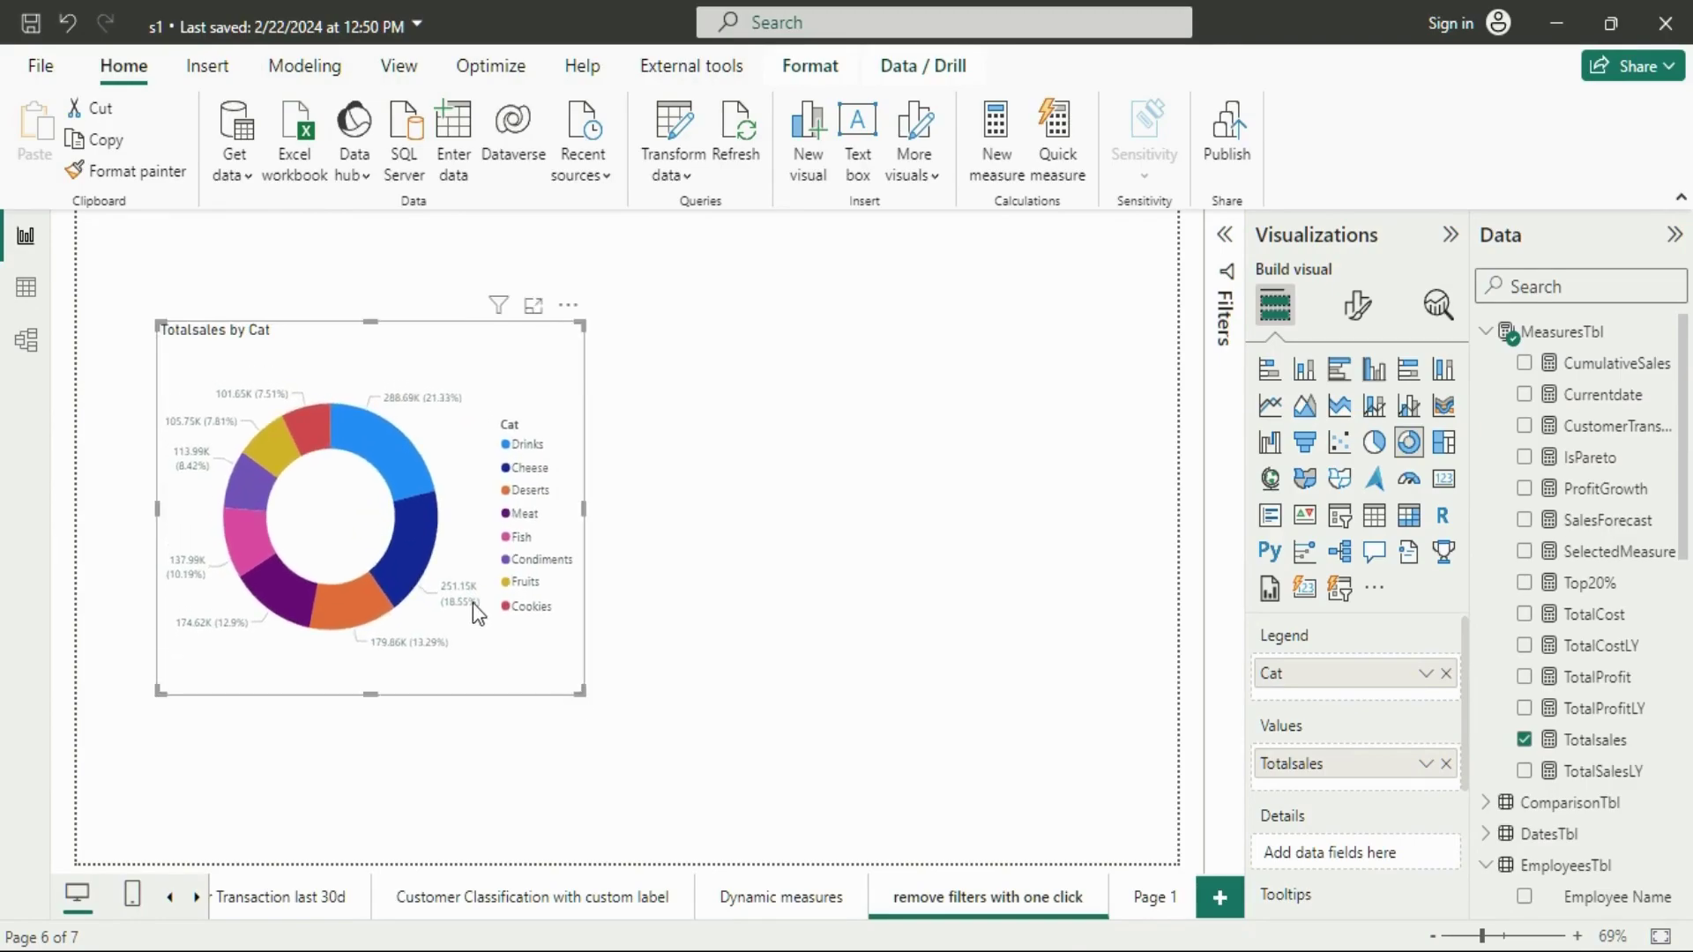
{"action": "left_click_drag", "start_coordinate": [473, 605], "coordinate": [403, 585]}
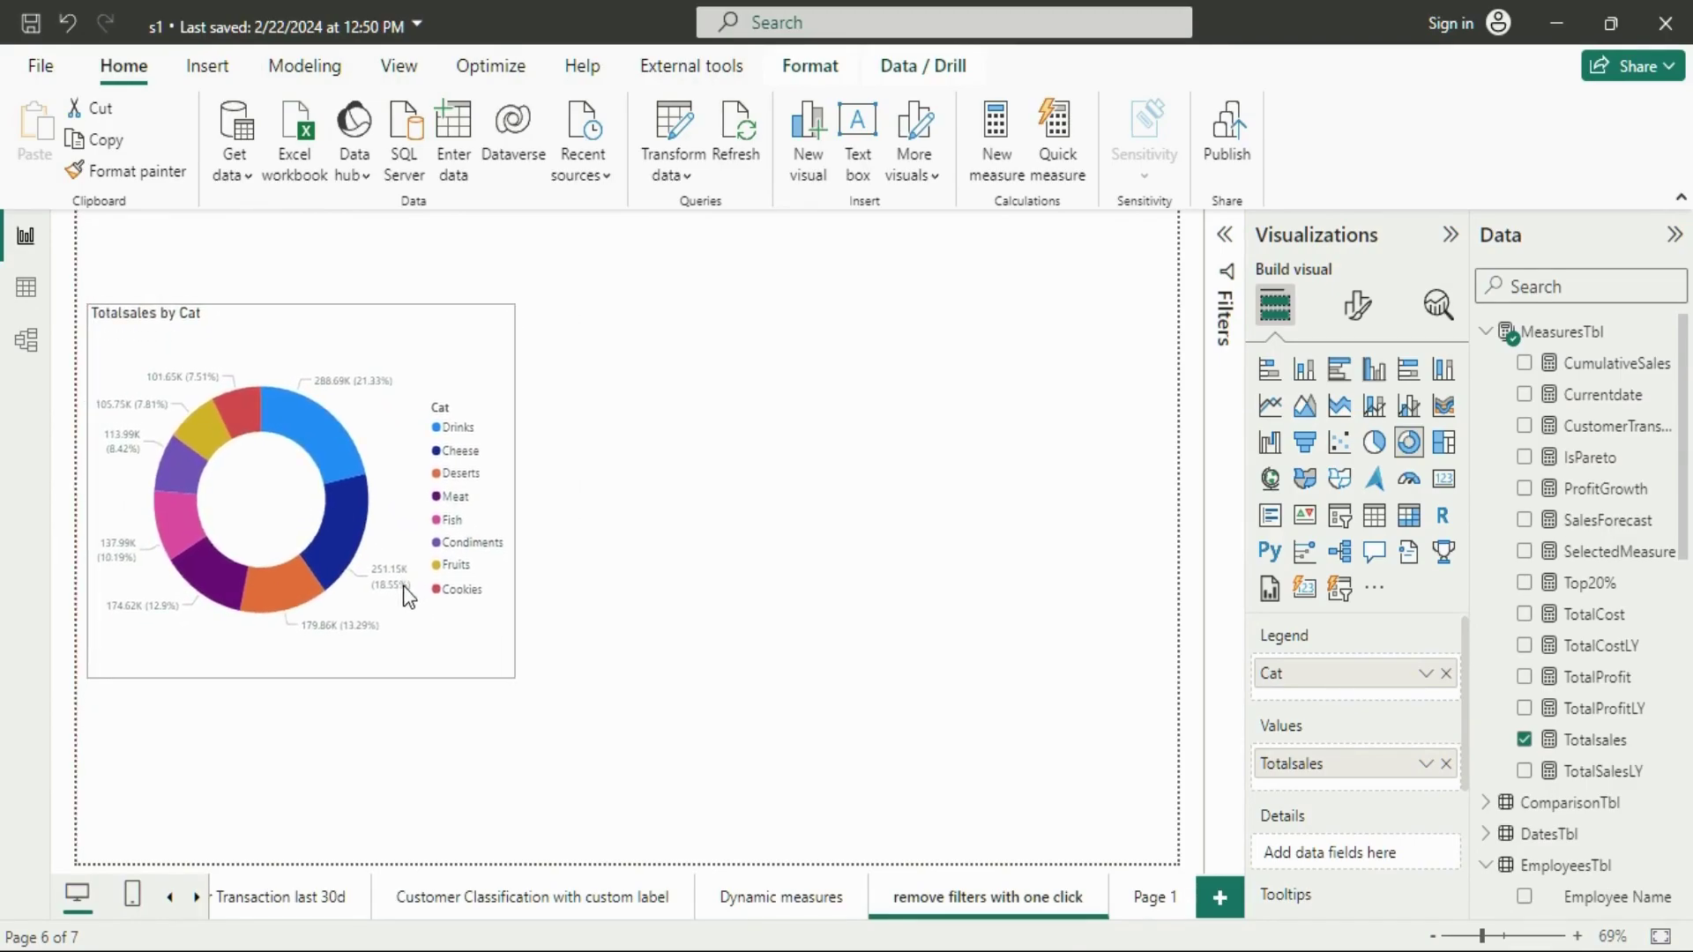
{"action": "left_click", "coordinate": [805, 590]}
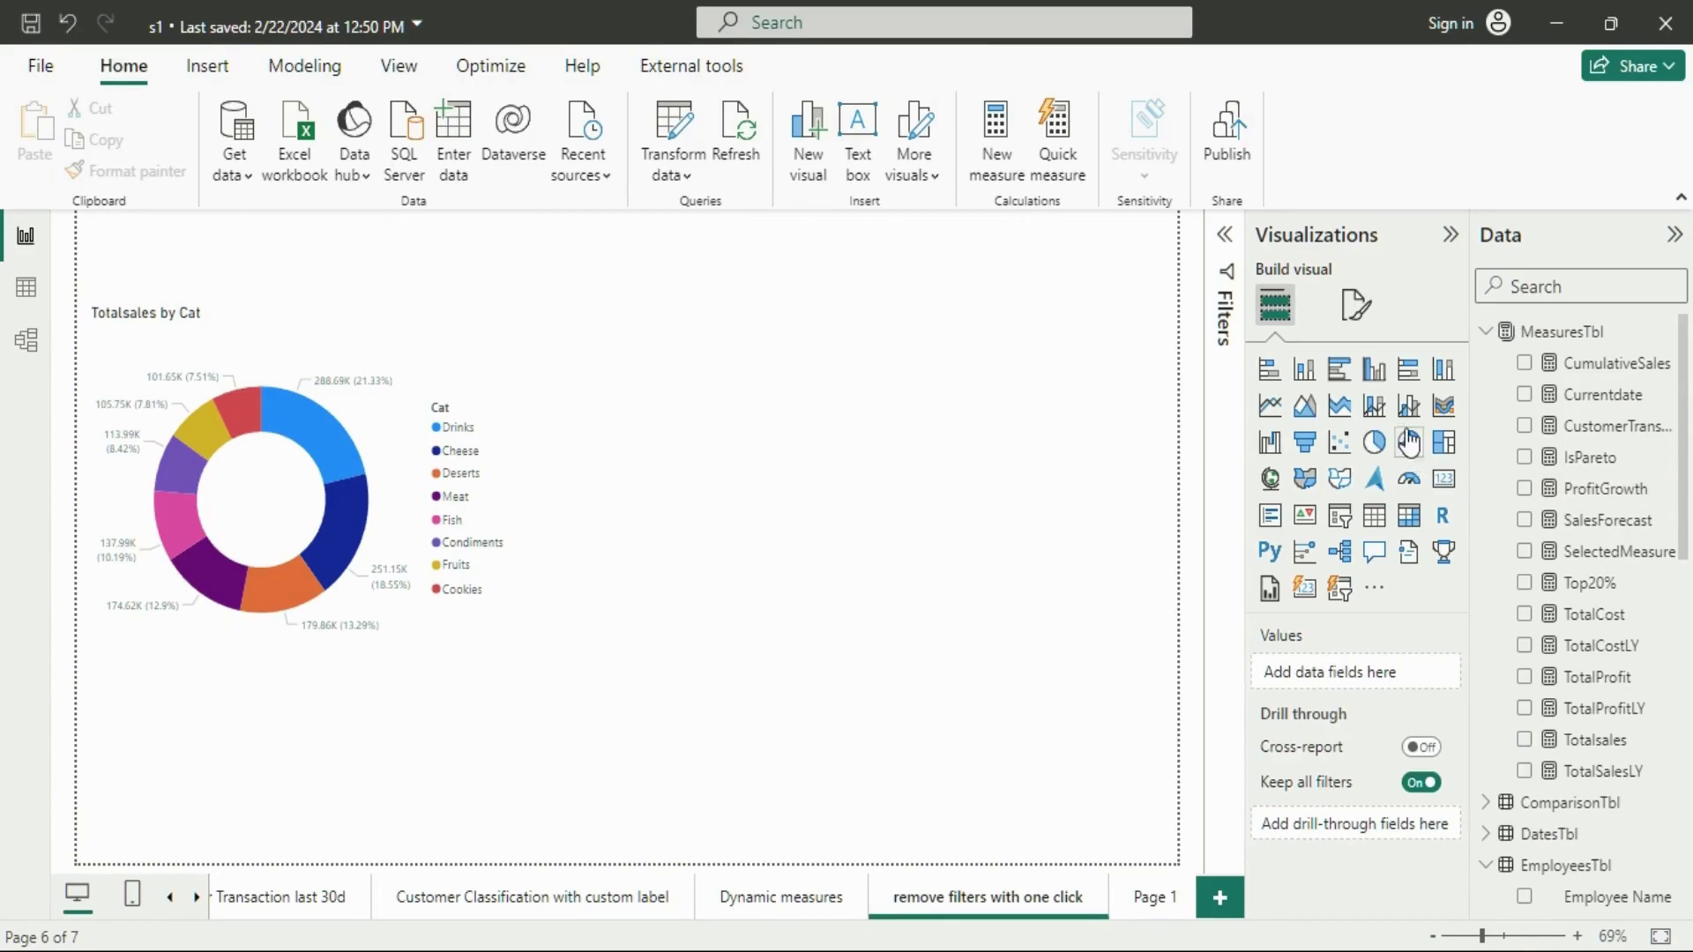
- Add a clustered bar chart of TotalProfit by CustomerCompany beside the donut chart and enlarge it to fill the free area
{"action": "left_click", "coordinate": [1340, 371]}
{"action": "left_click_drag", "start_coordinate": [483, 748], "coordinate": [965, 490]}
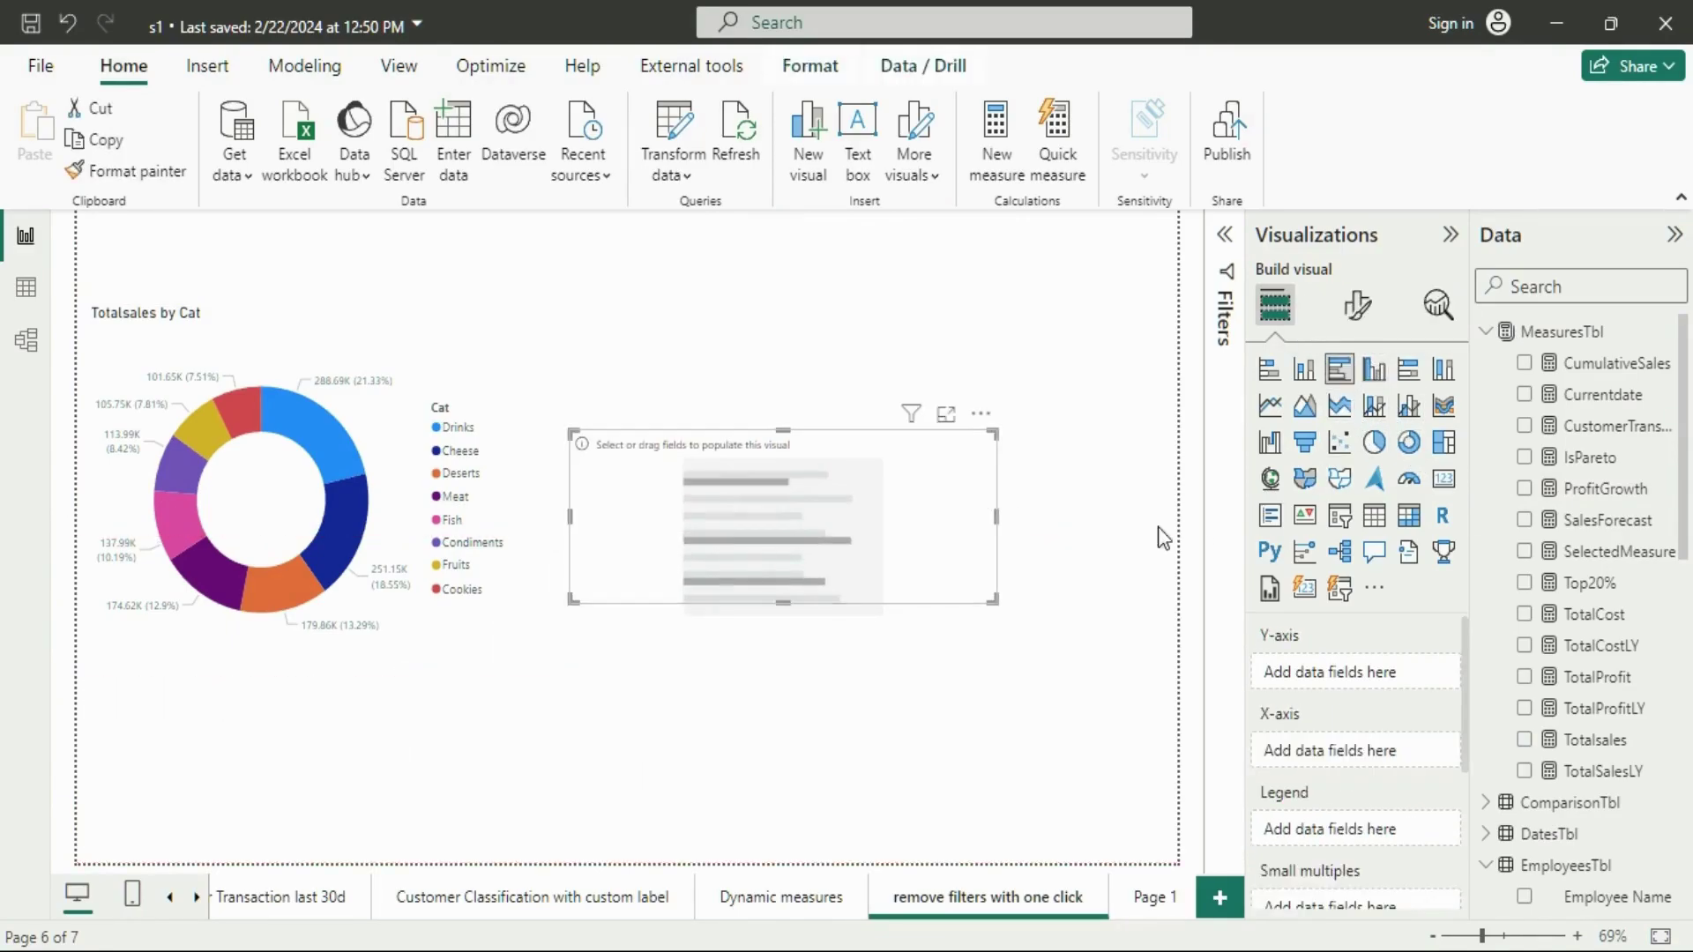
{"action": "scroll", "coordinate": [1572, 520], "scroll_direction": "down", "scroll_amount": 10}
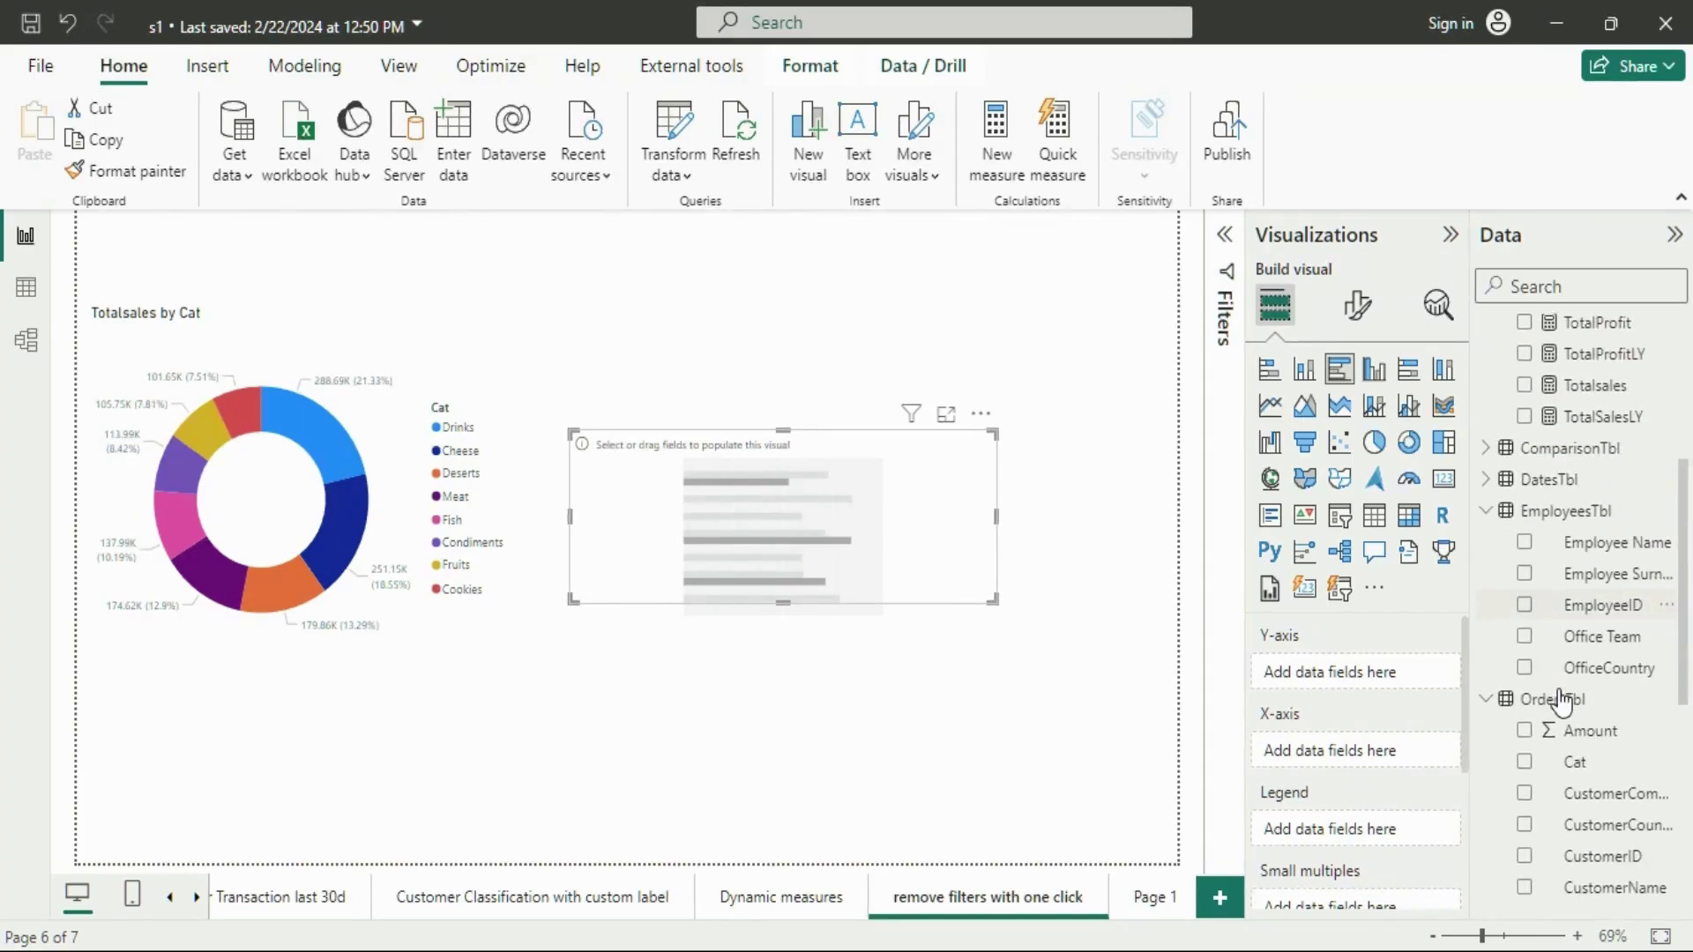
{"action": "scroll", "coordinate": [1561, 706], "scroll_direction": "down", "scroll_amount": 5}
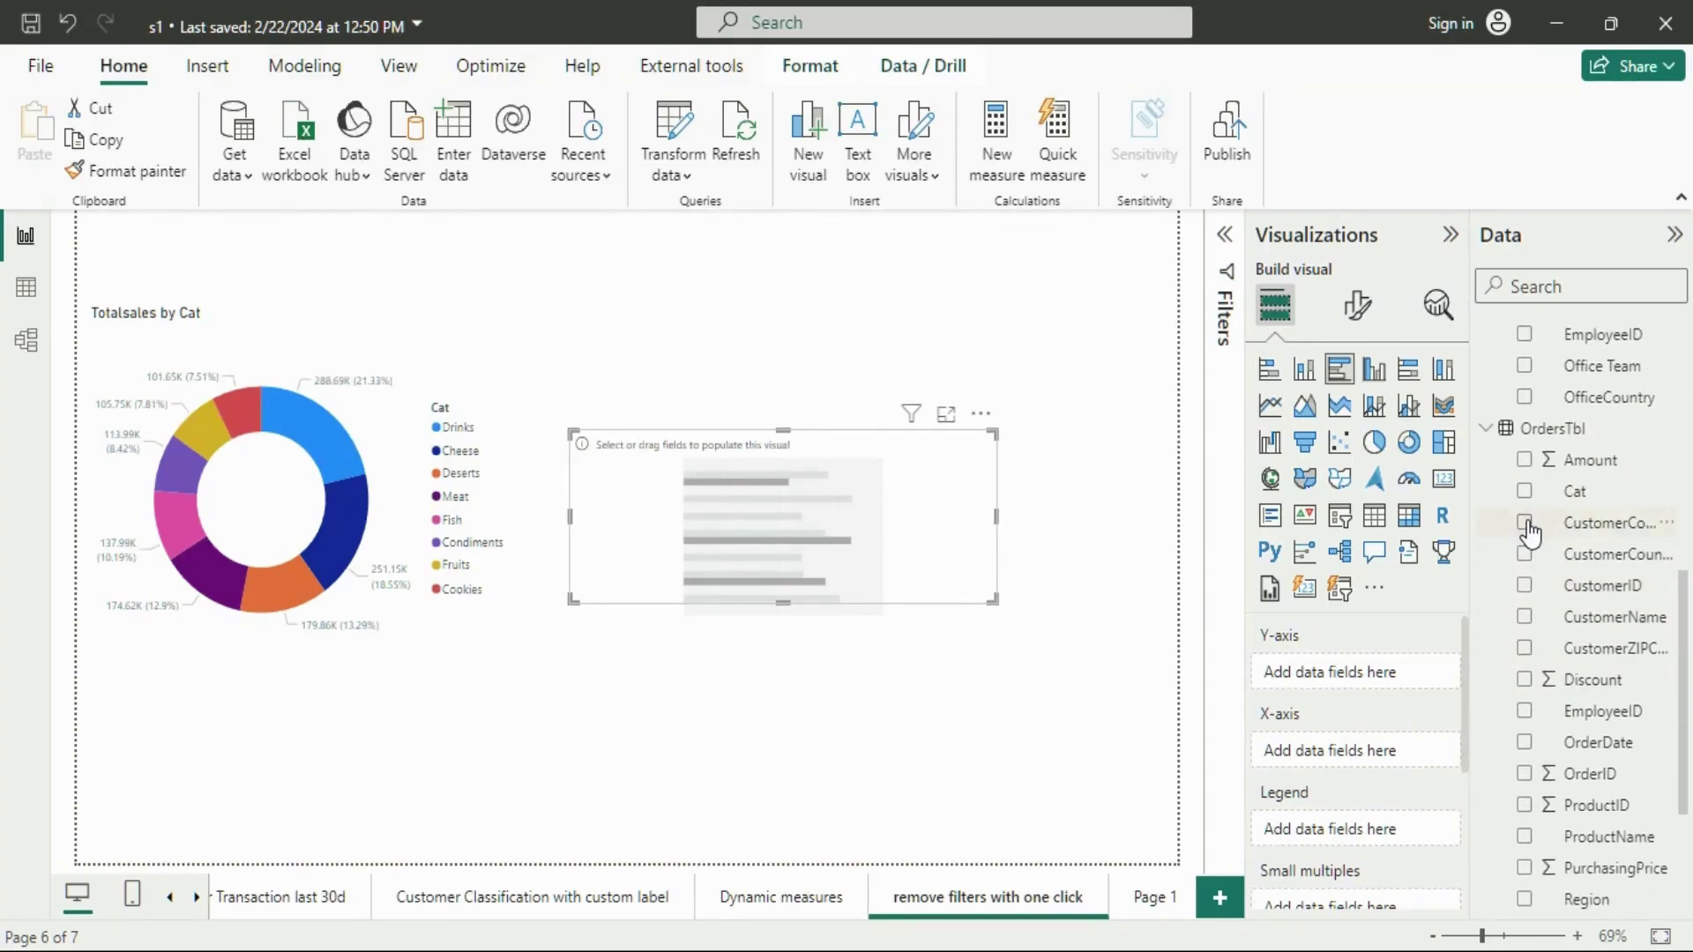
{"action": "left_click", "coordinate": [1524, 523]}
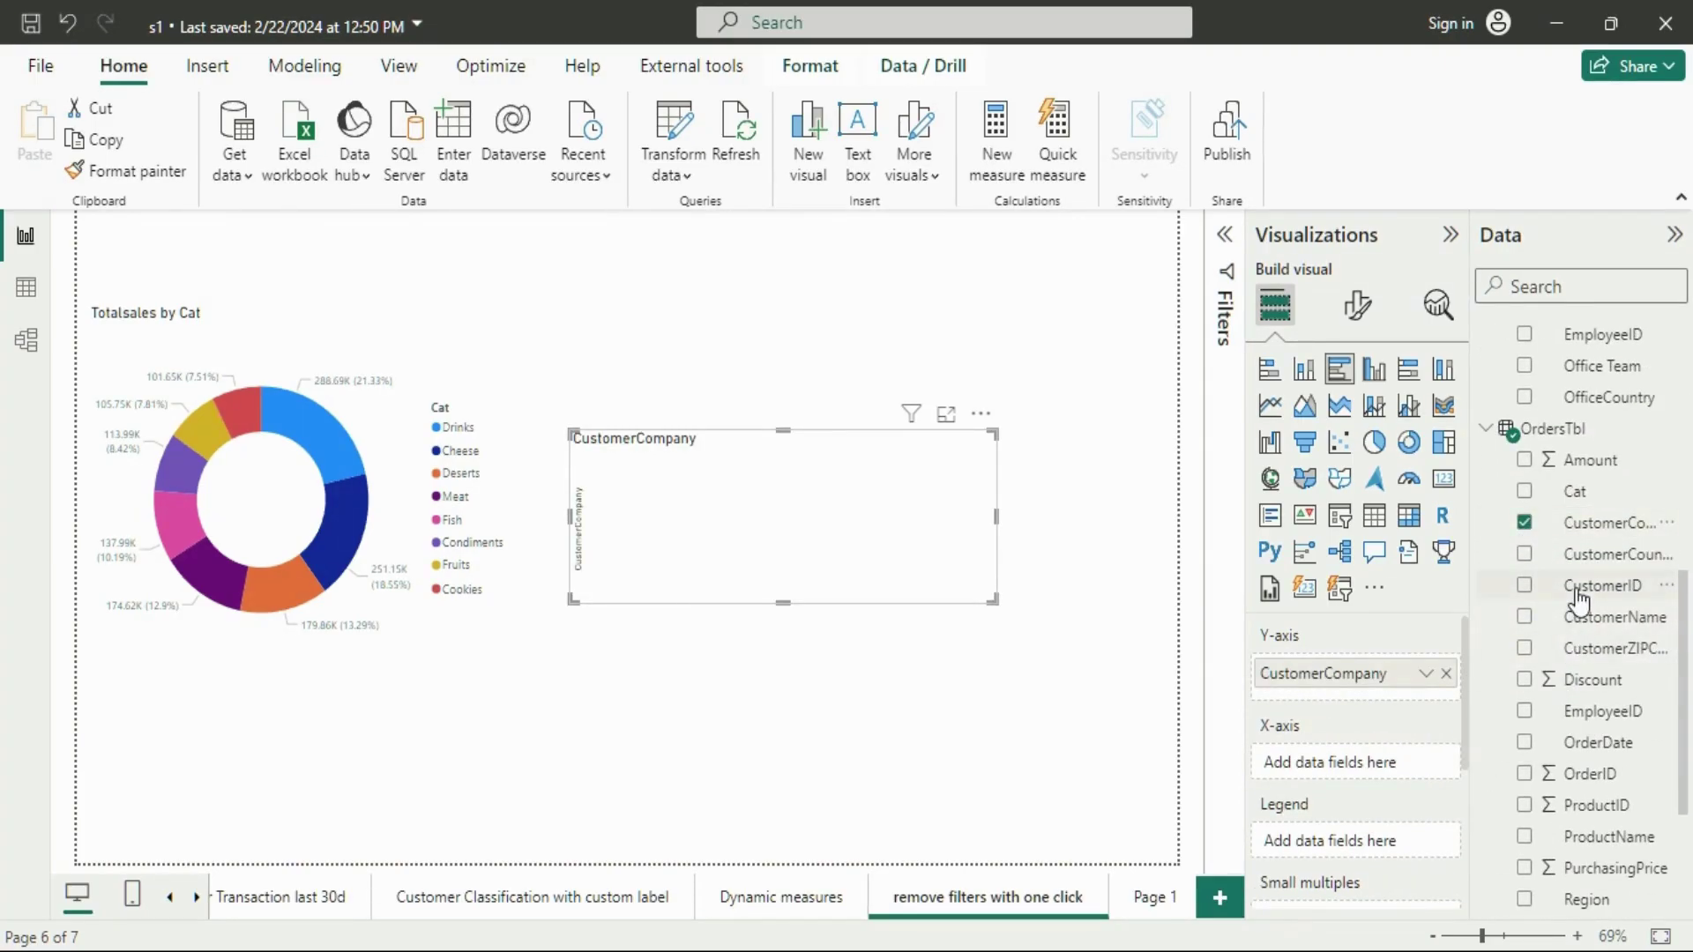
{"action": "scroll", "coordinate": [1568, 571], "scroll_direction": "up", "scroll_amount": 4}
{"action": "scroll", "coordinate": [1541, 497], "scroll_direction": "up", "scroll_amount": 4}
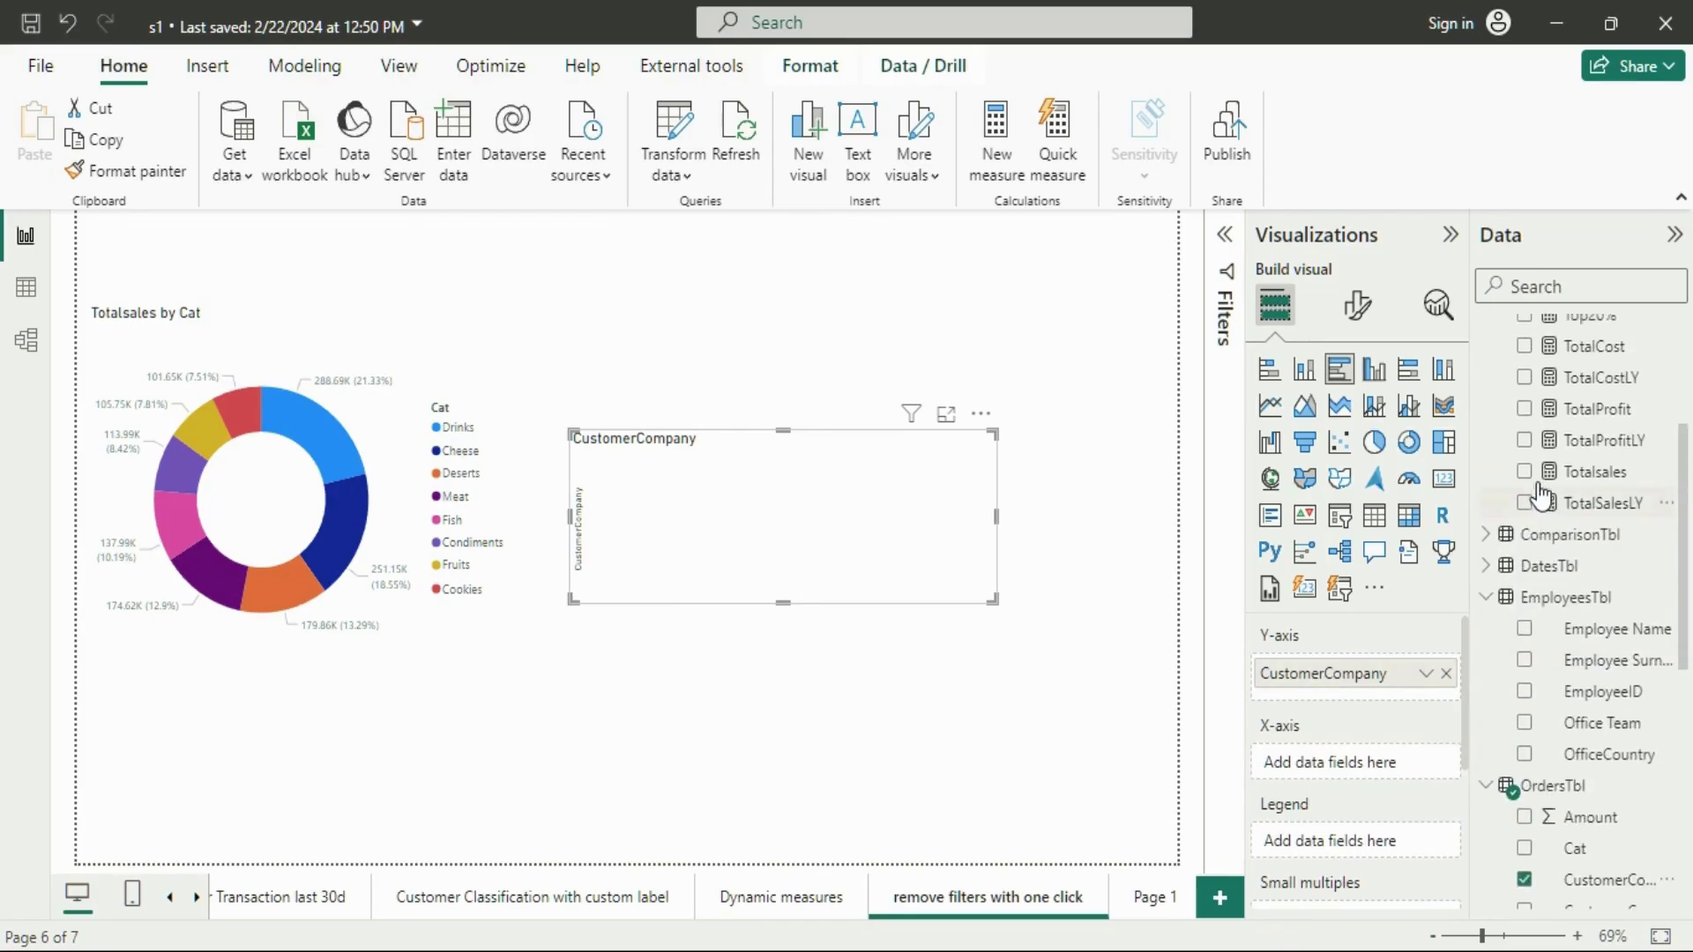
{"action": "left_click", "coordinate": [1526, 410]}
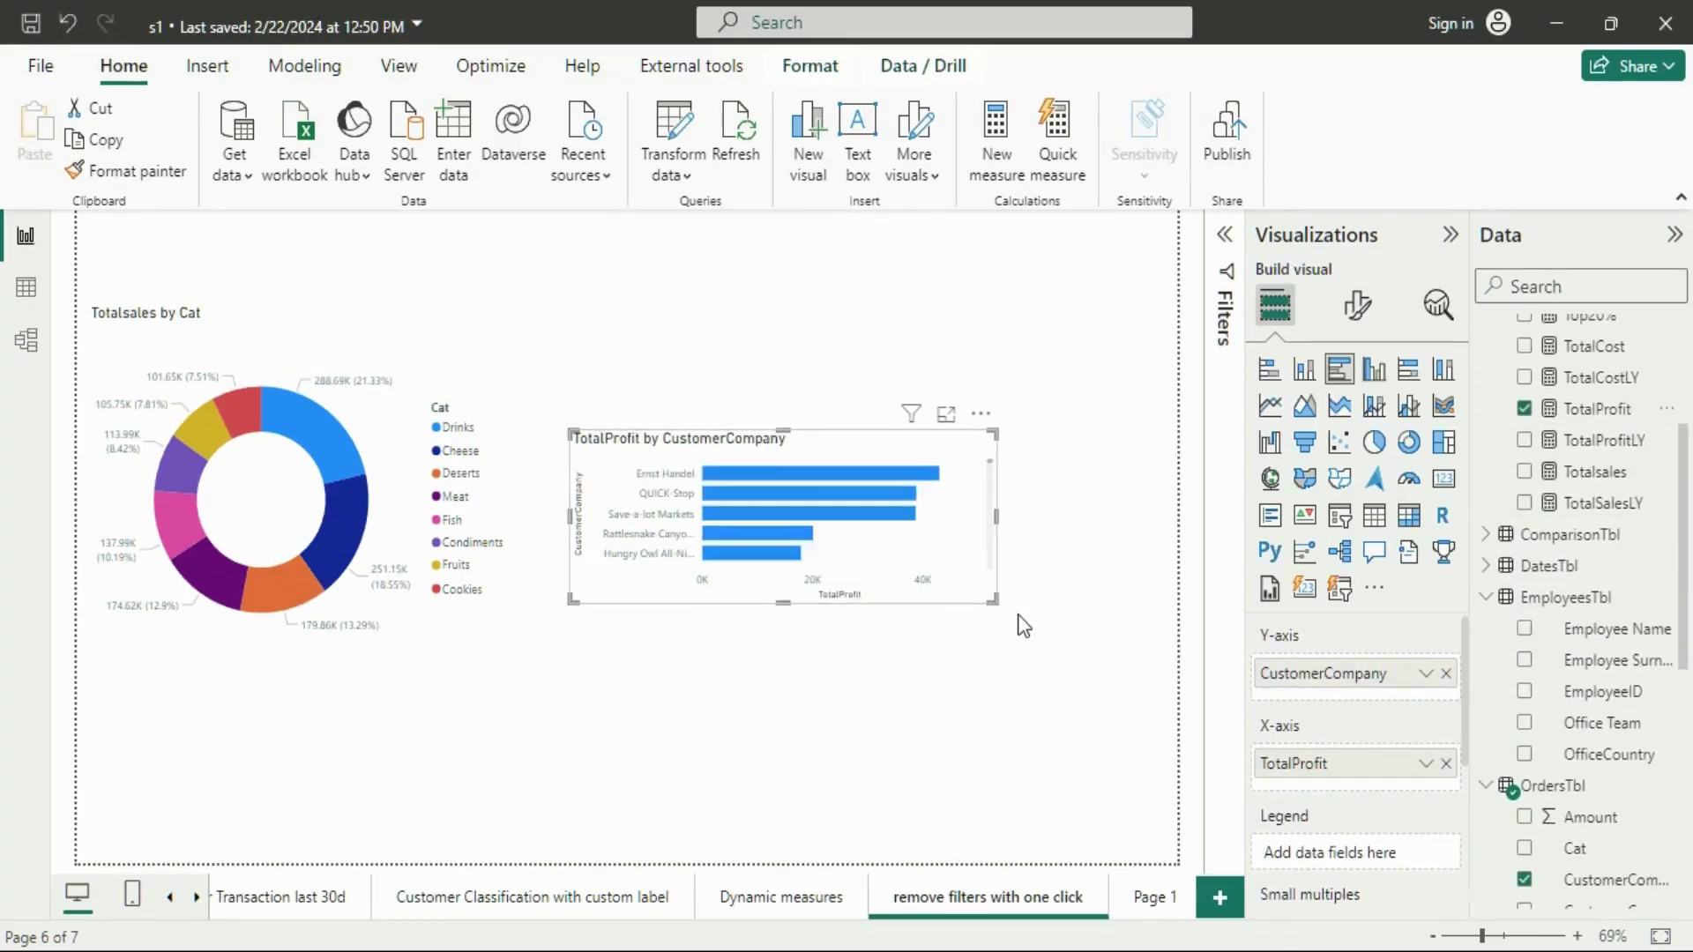
{"action": "left_click_drag", "start_coordinate": [993, 599], "coordinate": [1161, 858]}
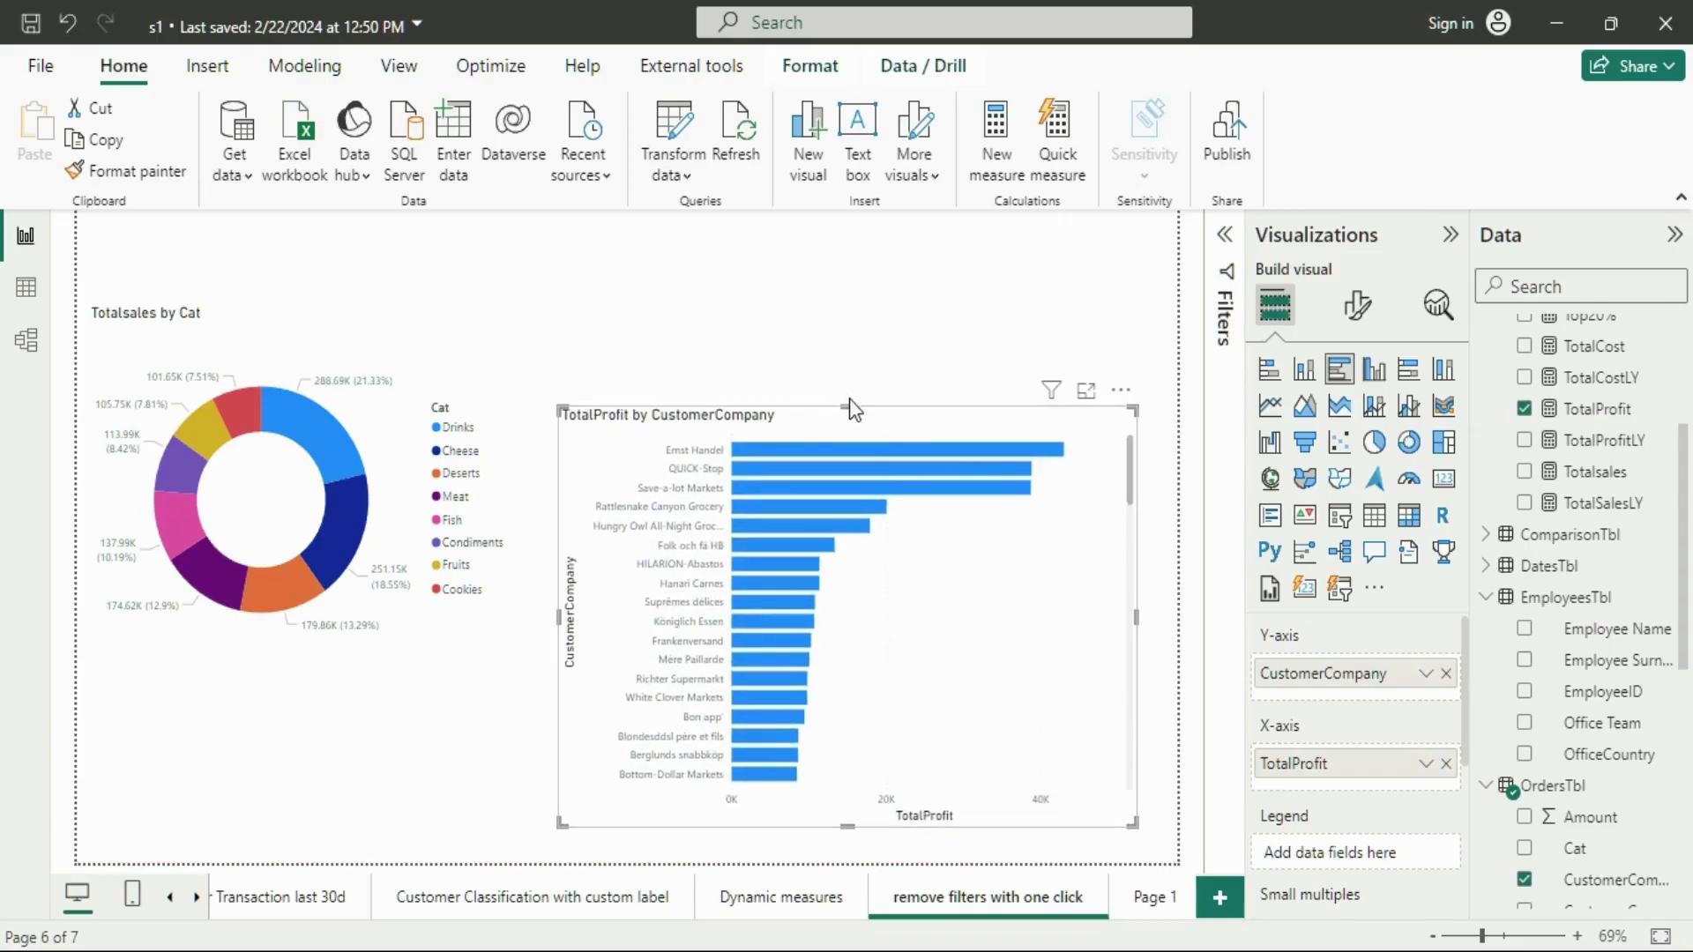
{"action": "left_click_drag", "start_coordinate": [862, 408], "coordinate": [865, 321]}
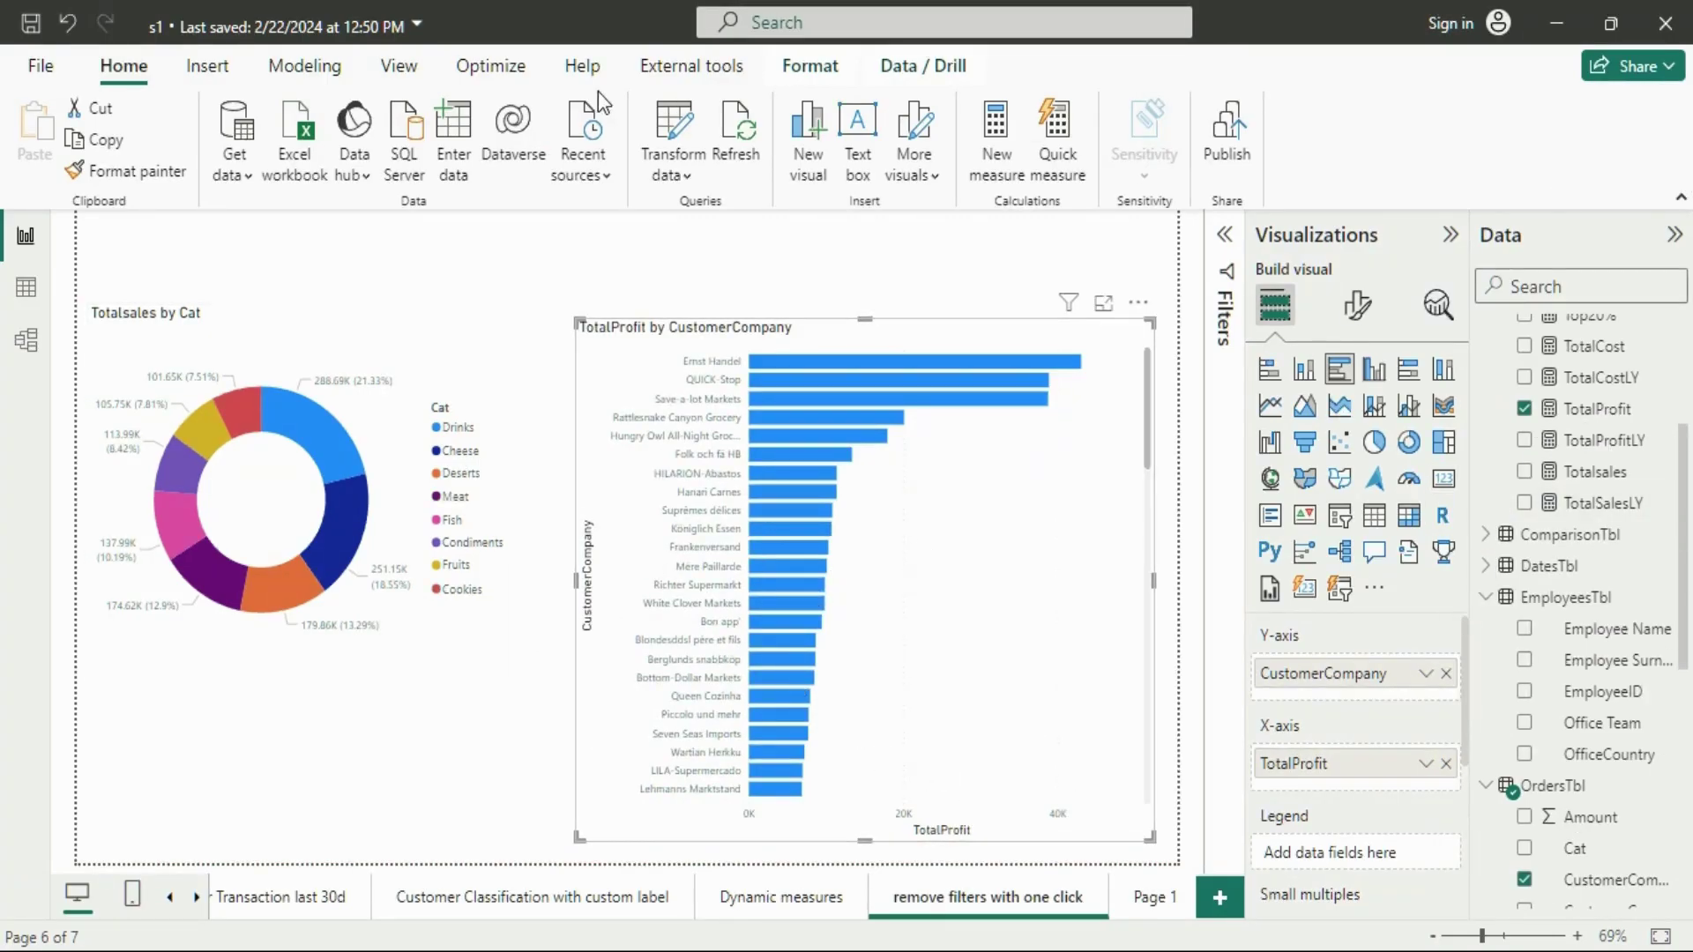
- Apply the built-in Innovate theme to the report
{"action": "left_click", "coordinate": [409, 73]}
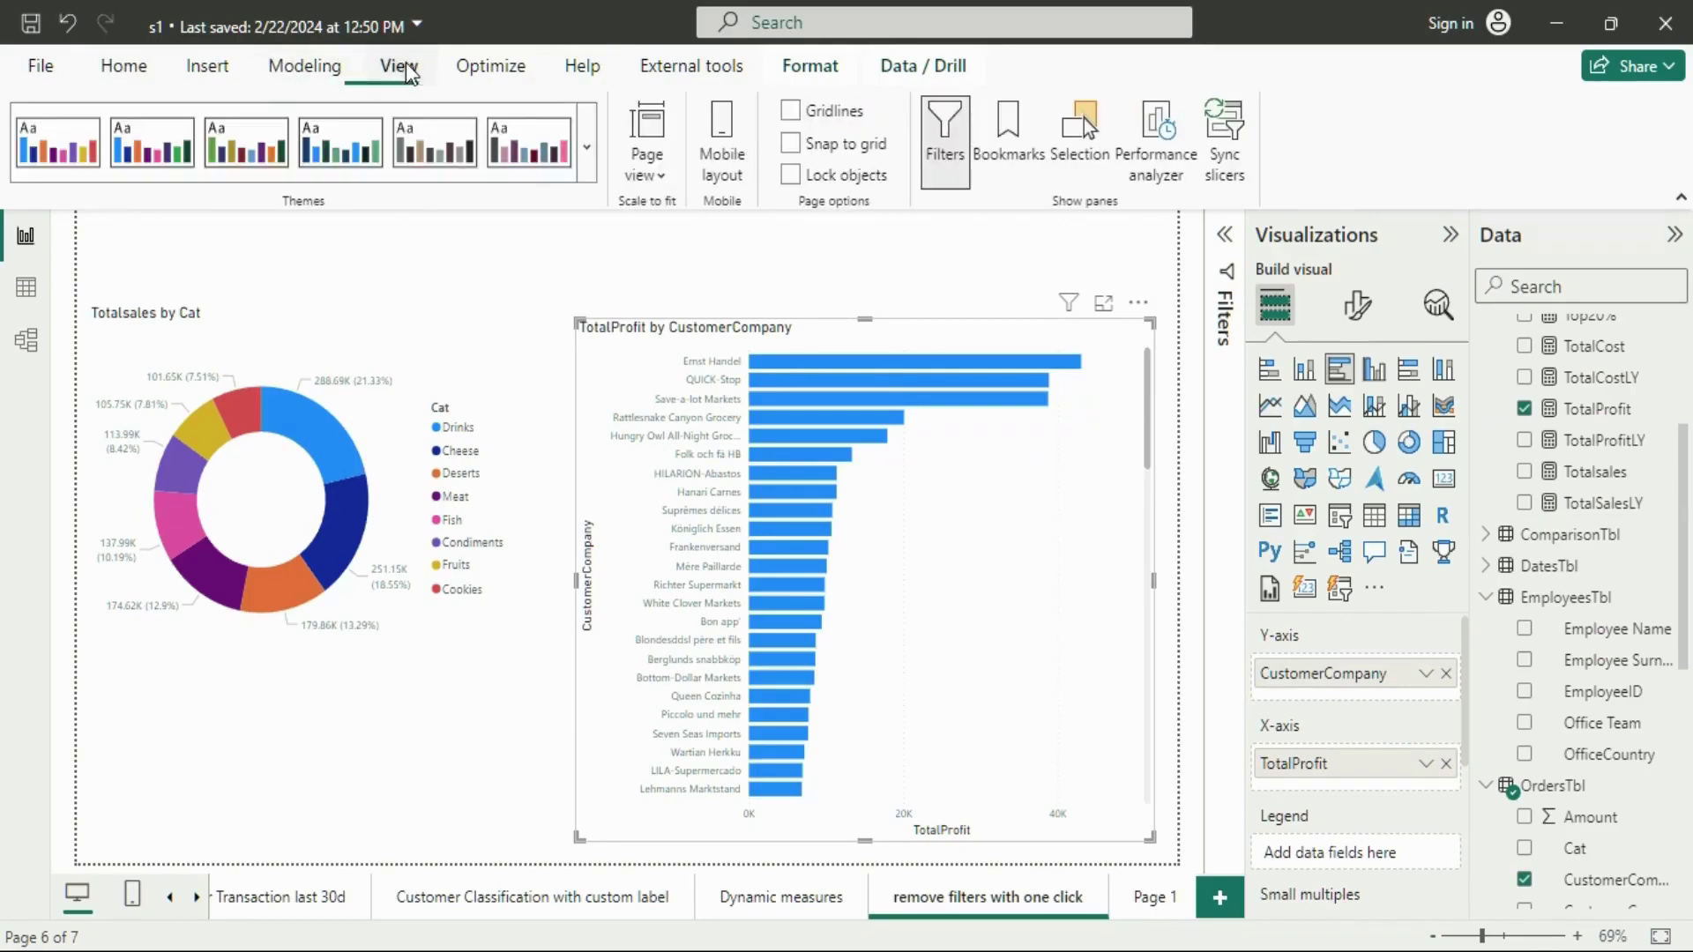
{"action": "left_click", "coordinate": [587, 165]}
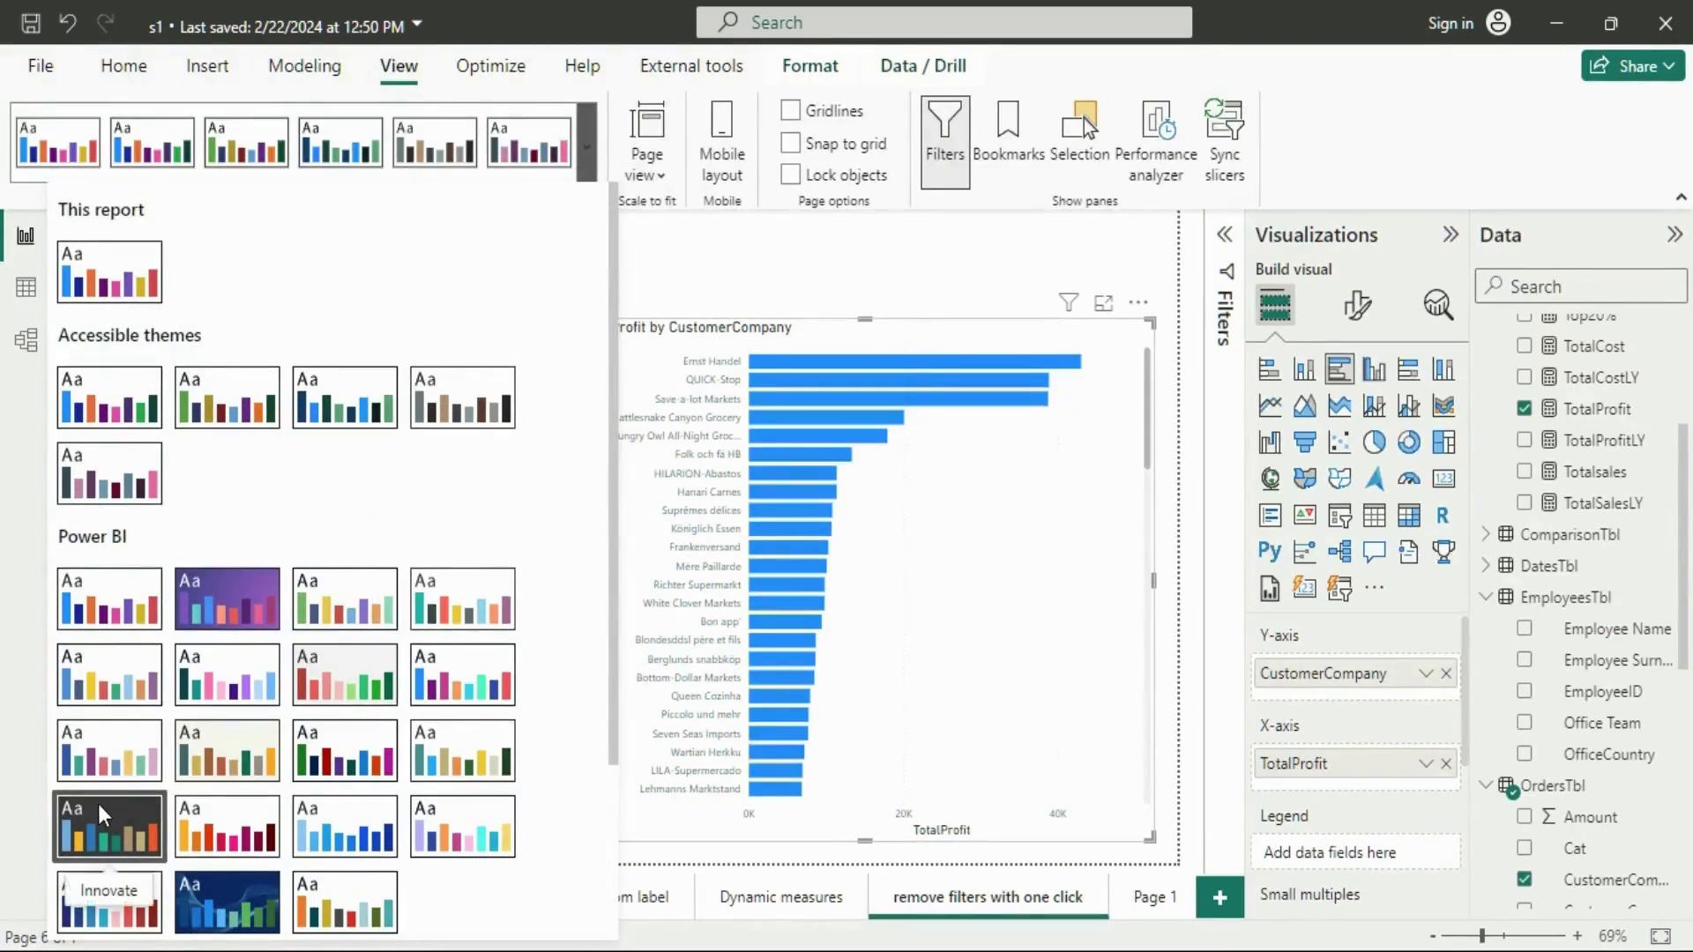
{"action": "scroll", "coordinate": [103, 816], "scroll_direction": "down", "scroll_amount": 4}
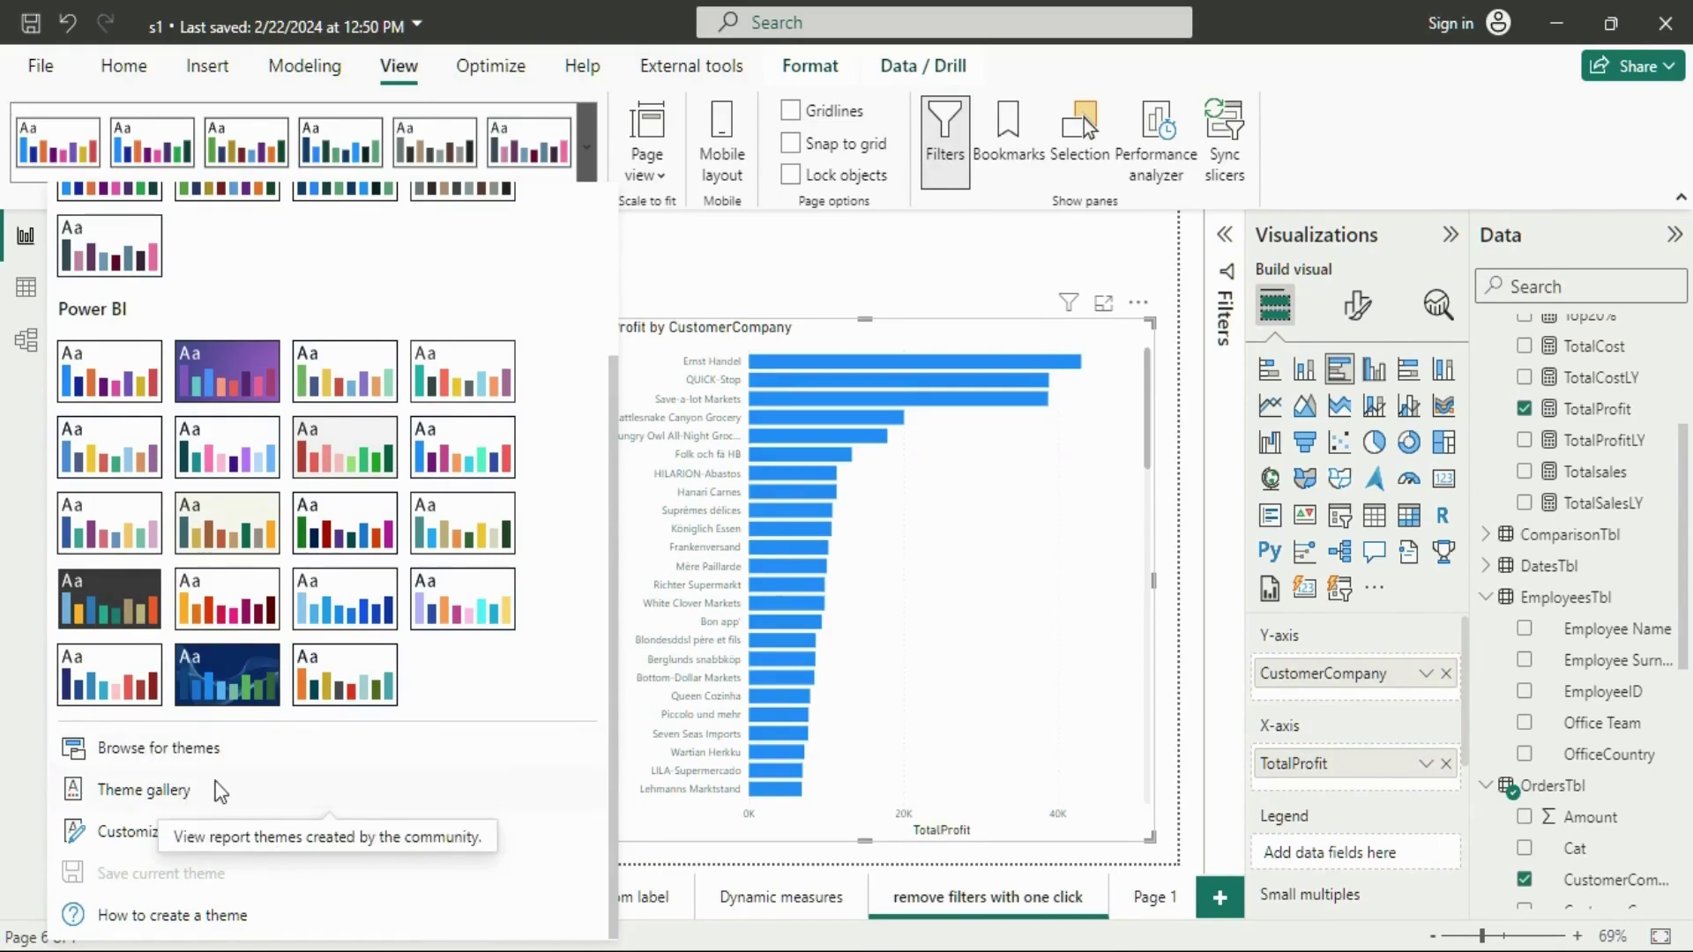
{"action": "left_click", "coordinate": [198, 750]}
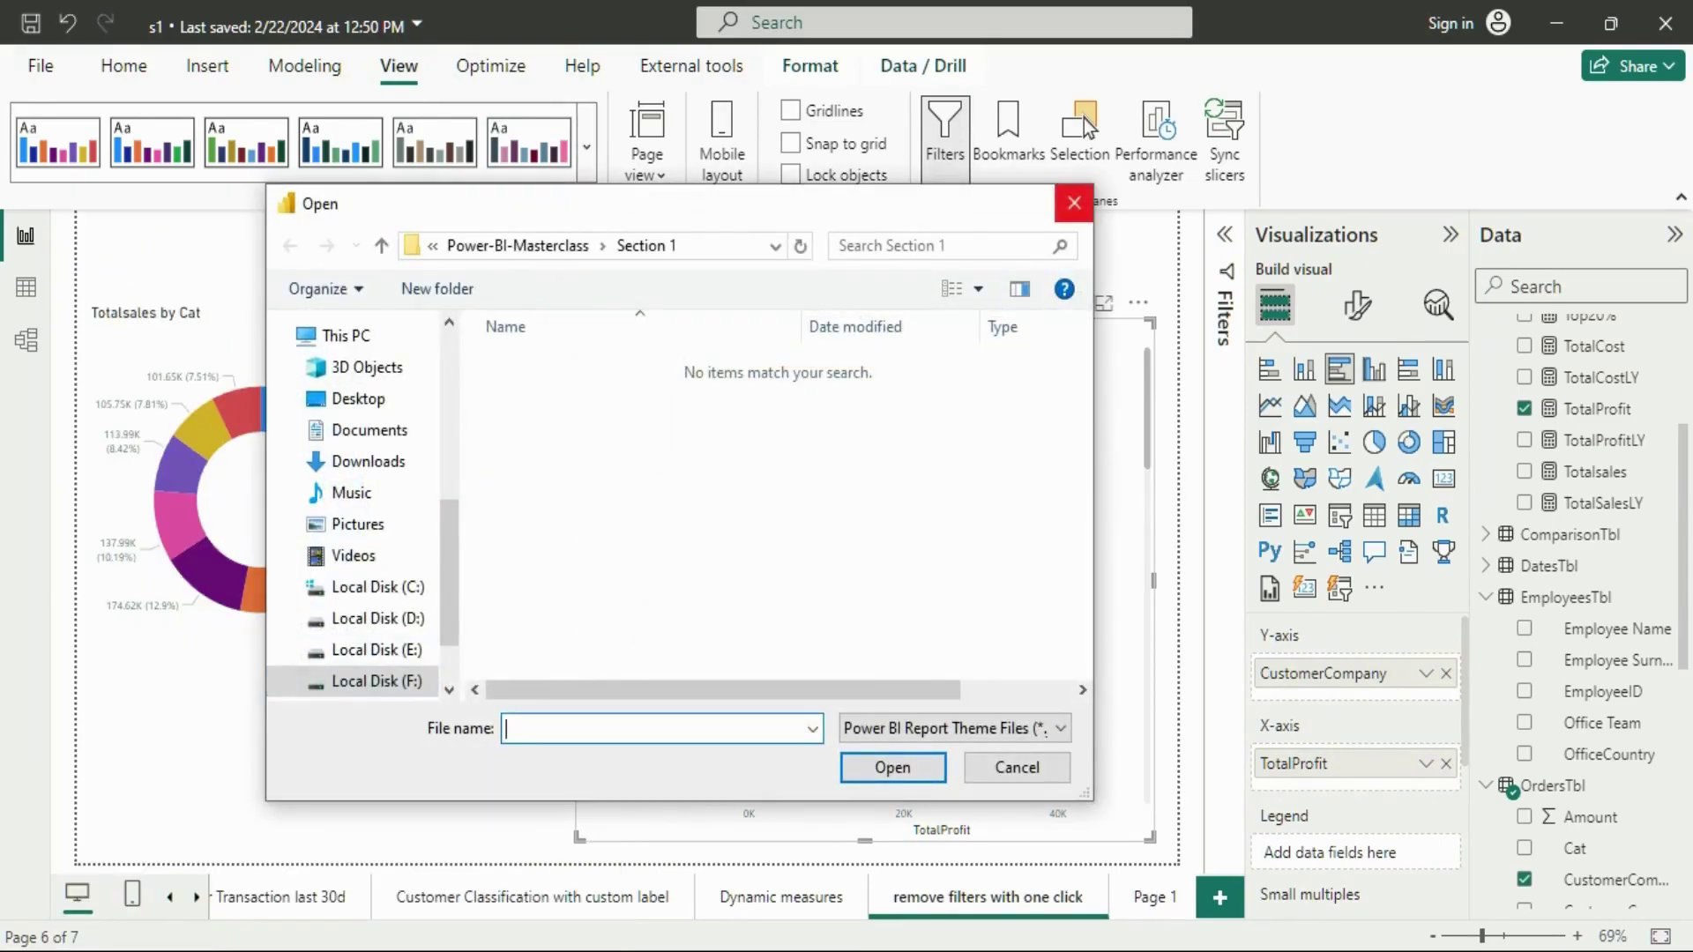
{"action": "left_click", "coordinate": [1074, 203]}
{"action": "left_click", "coordinate": [586, 147]}
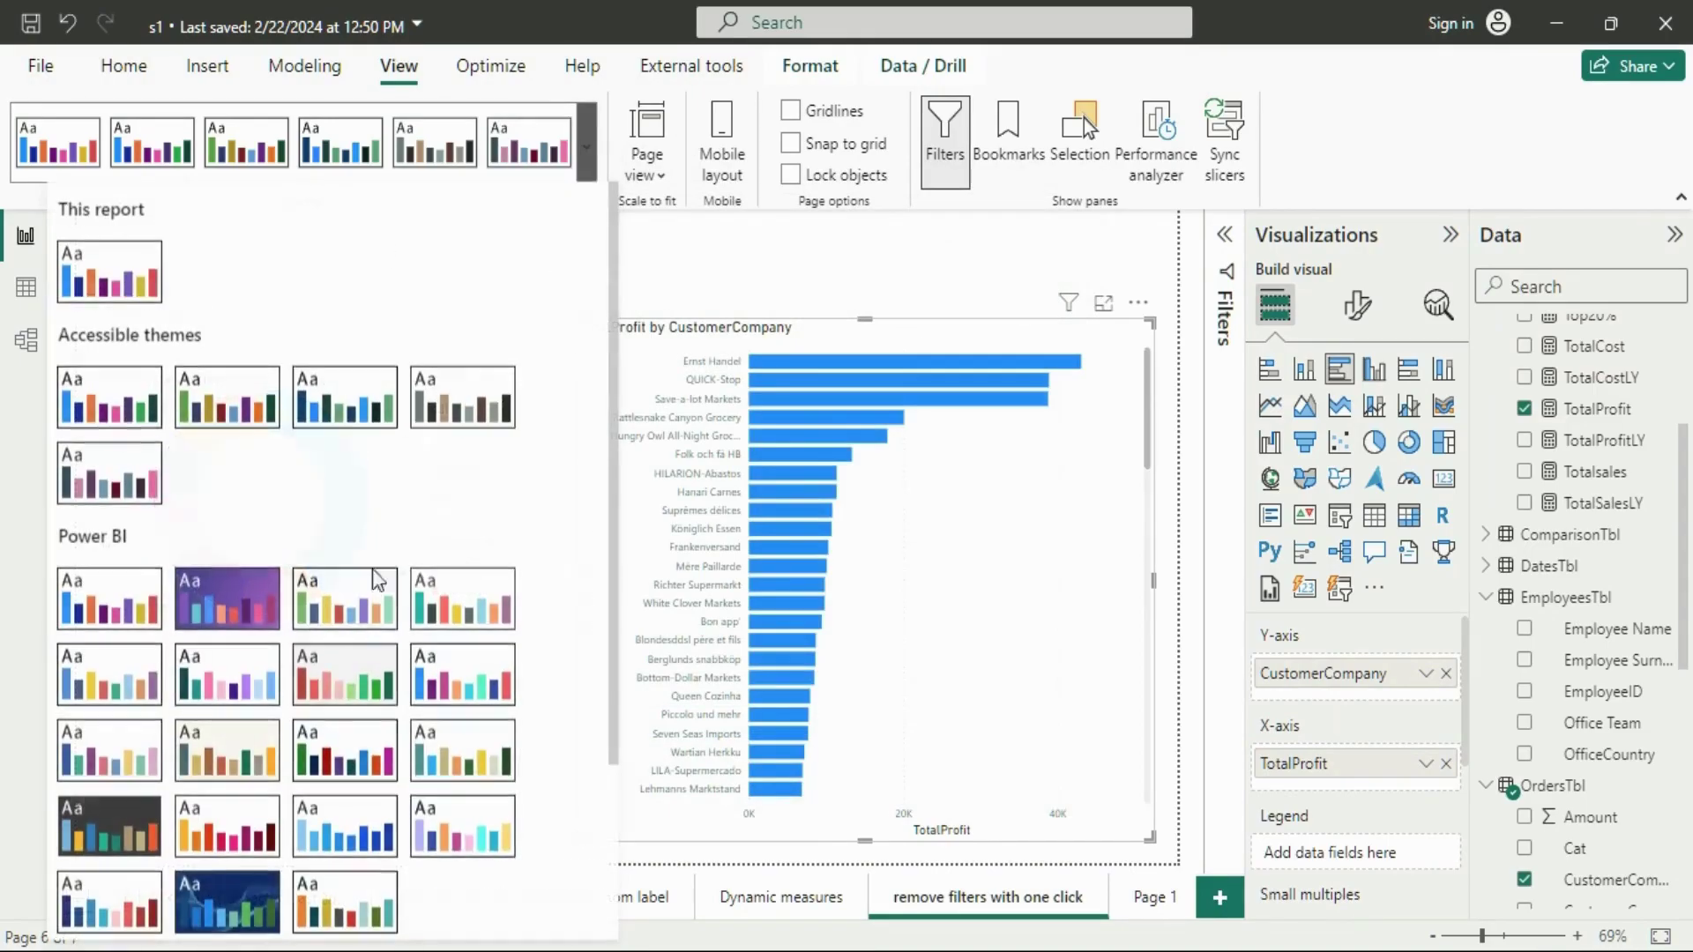
{"action": "left_click", "coordinate": [119, 818]}
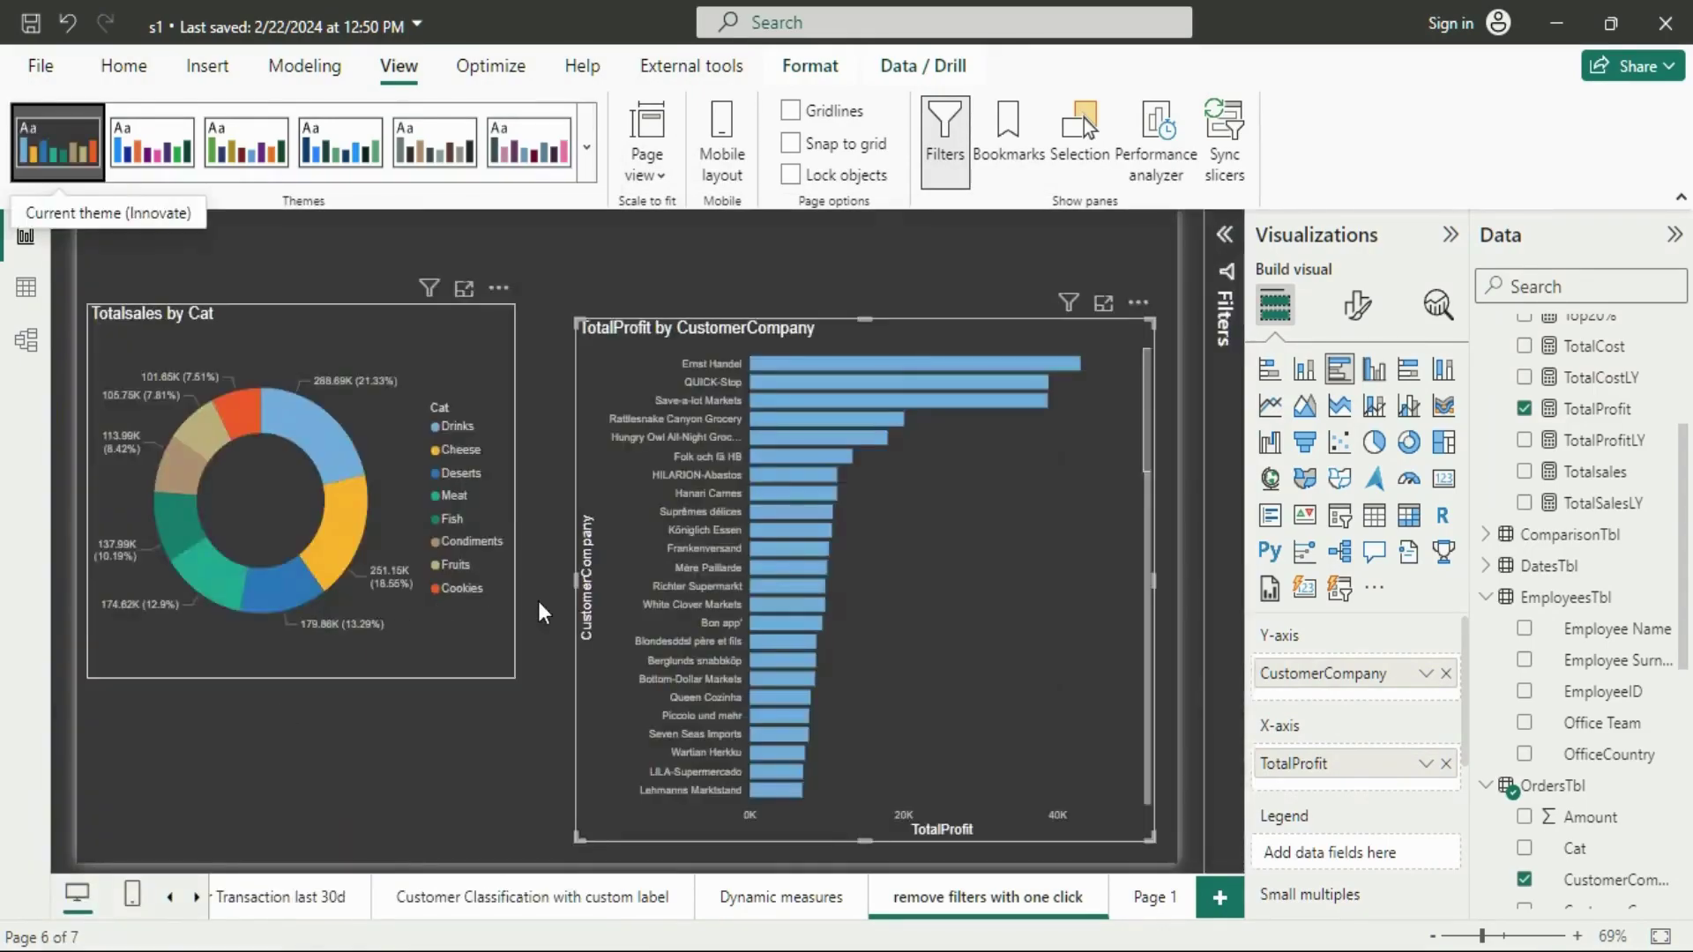
- Shift the donut chart slightly lower and add a slicer on the Date field of DatesTbl
{"action": "left_click_drag", "start_coordinate": [408, 401], "coordinate": [414, 456]}
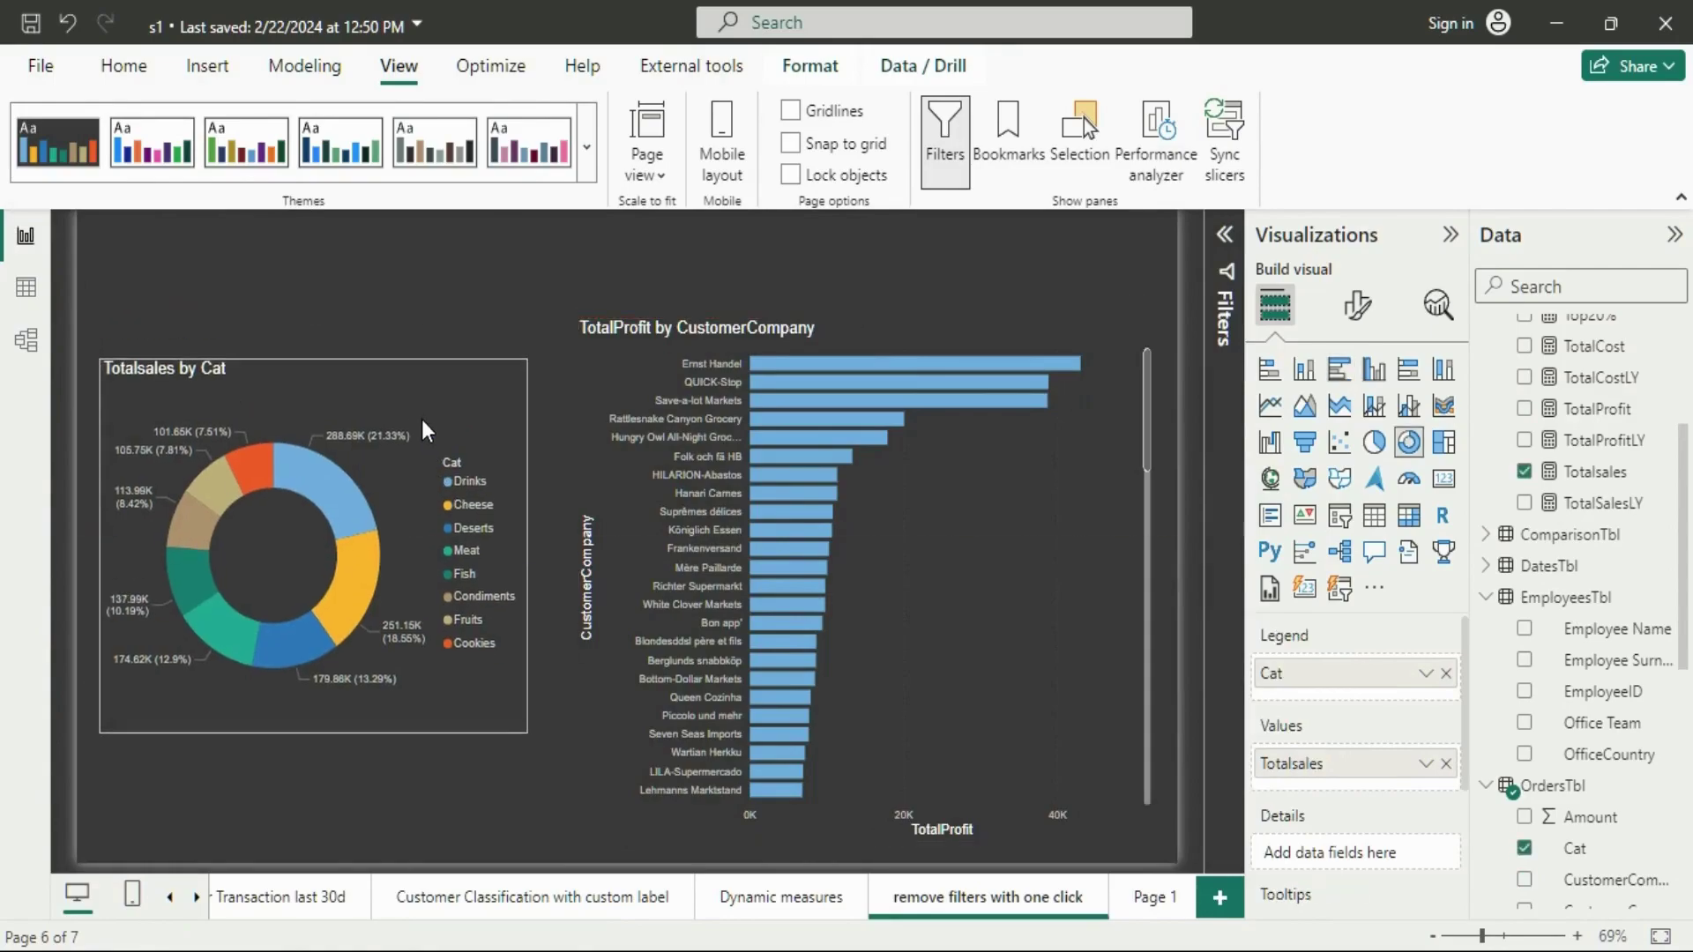
{"action": "left_click", "coordinate": [408, 286]}
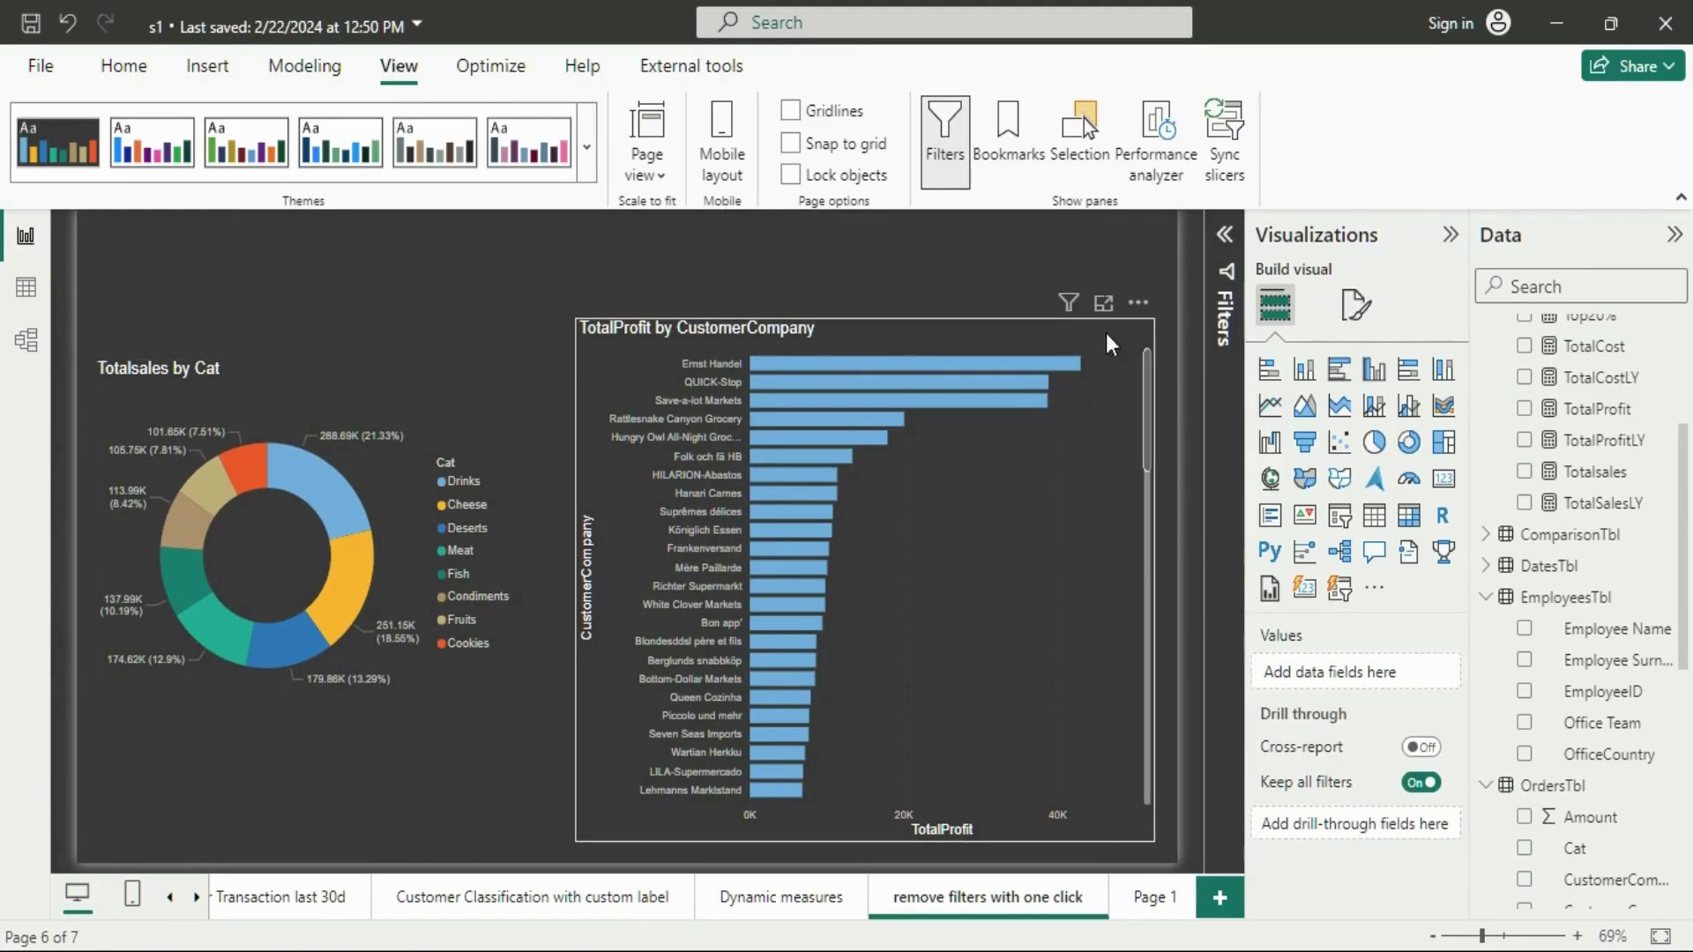
{"action": "left_click", "coordinate": [1337, 520]}
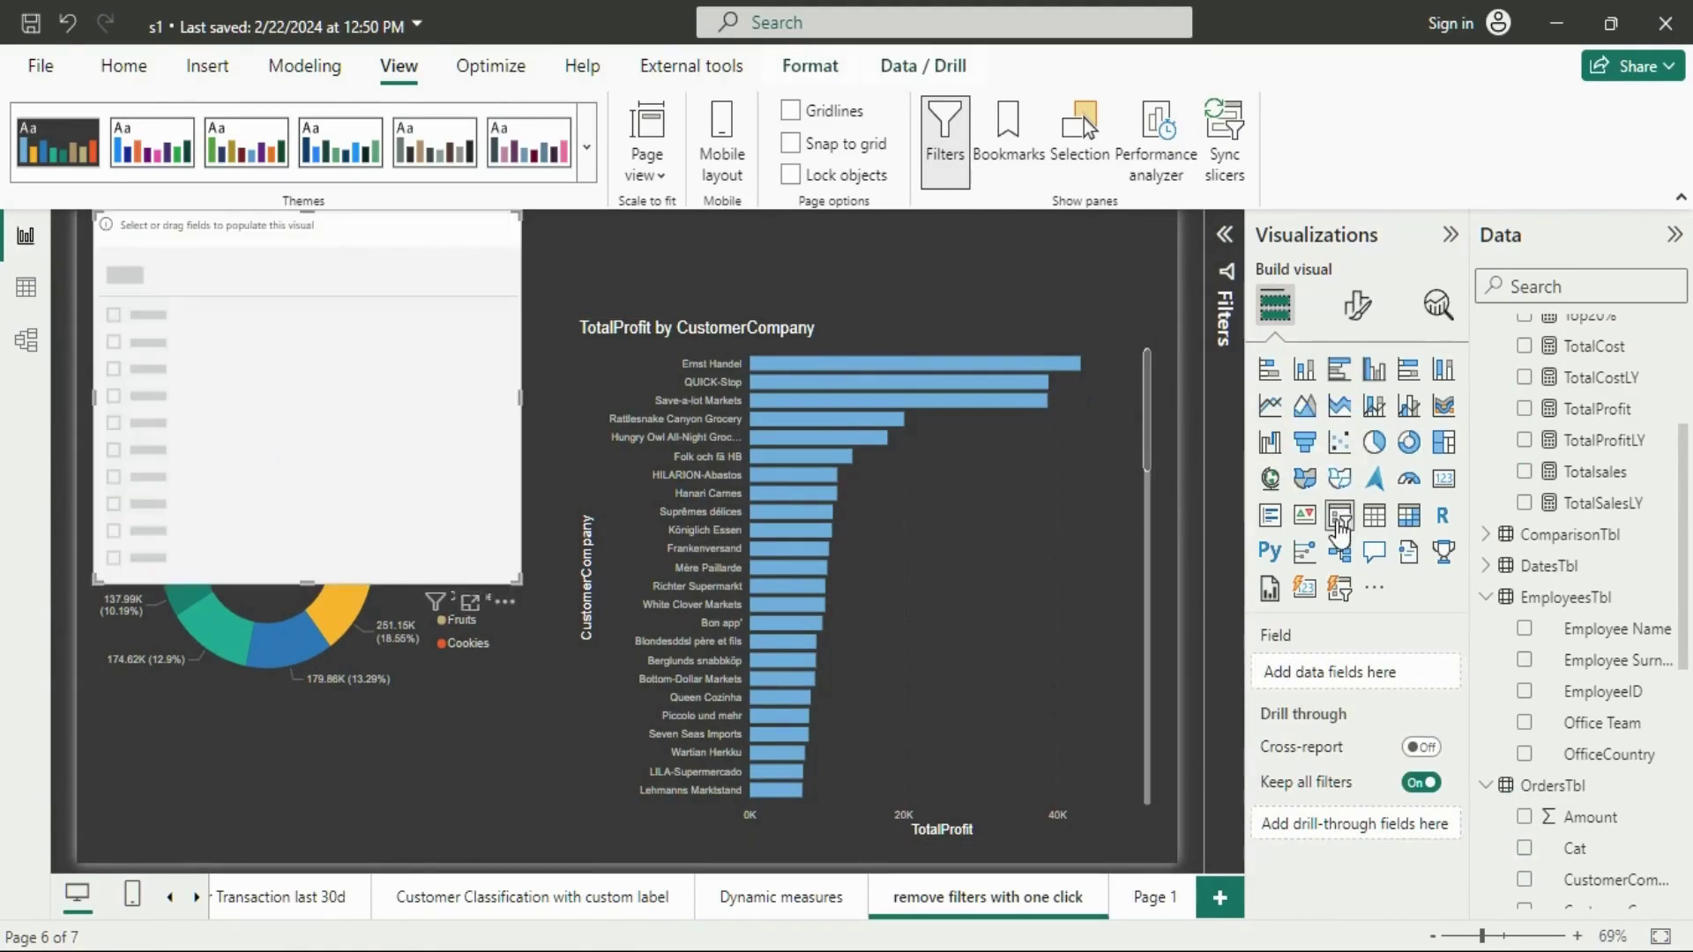
{"action": "scroll", "coordinate": [1609, 635], "scroll_direction": "up", "scroll_amount": 2}
{"action": "scroll", "coordinate": [1604, 630], "scroll_direction": "down", "scroll_amount": 8}
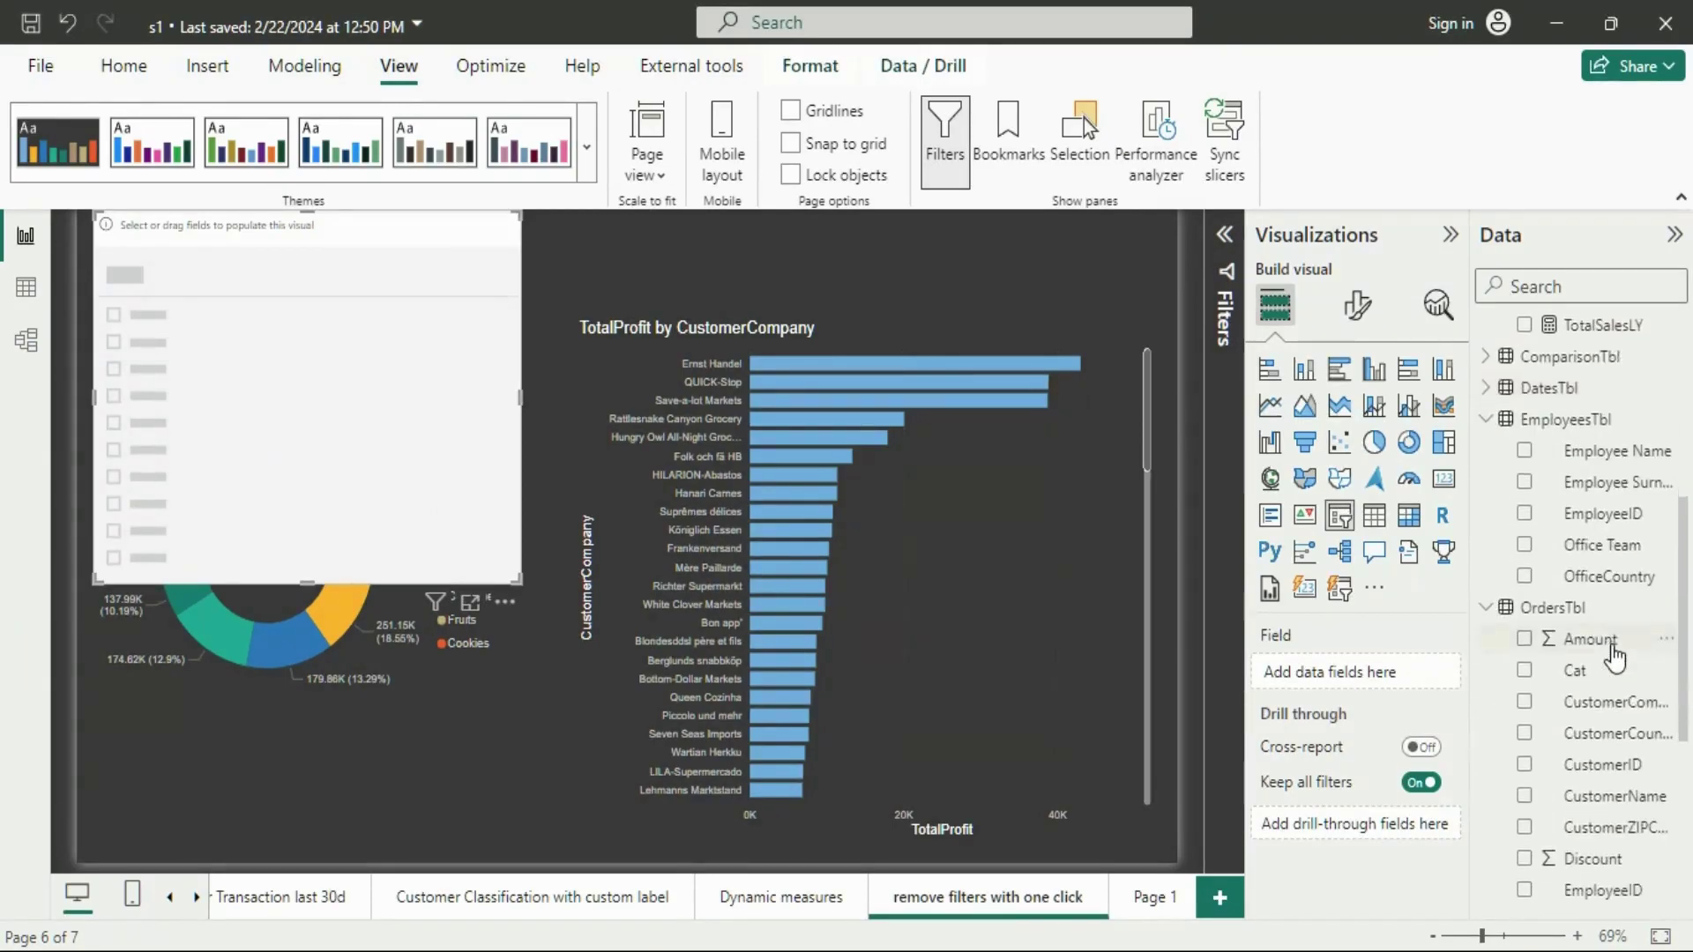
{"action": "scroll", "coordinate": [1543, 662], "scroll_direction": "up", "scroll_amount": 5}
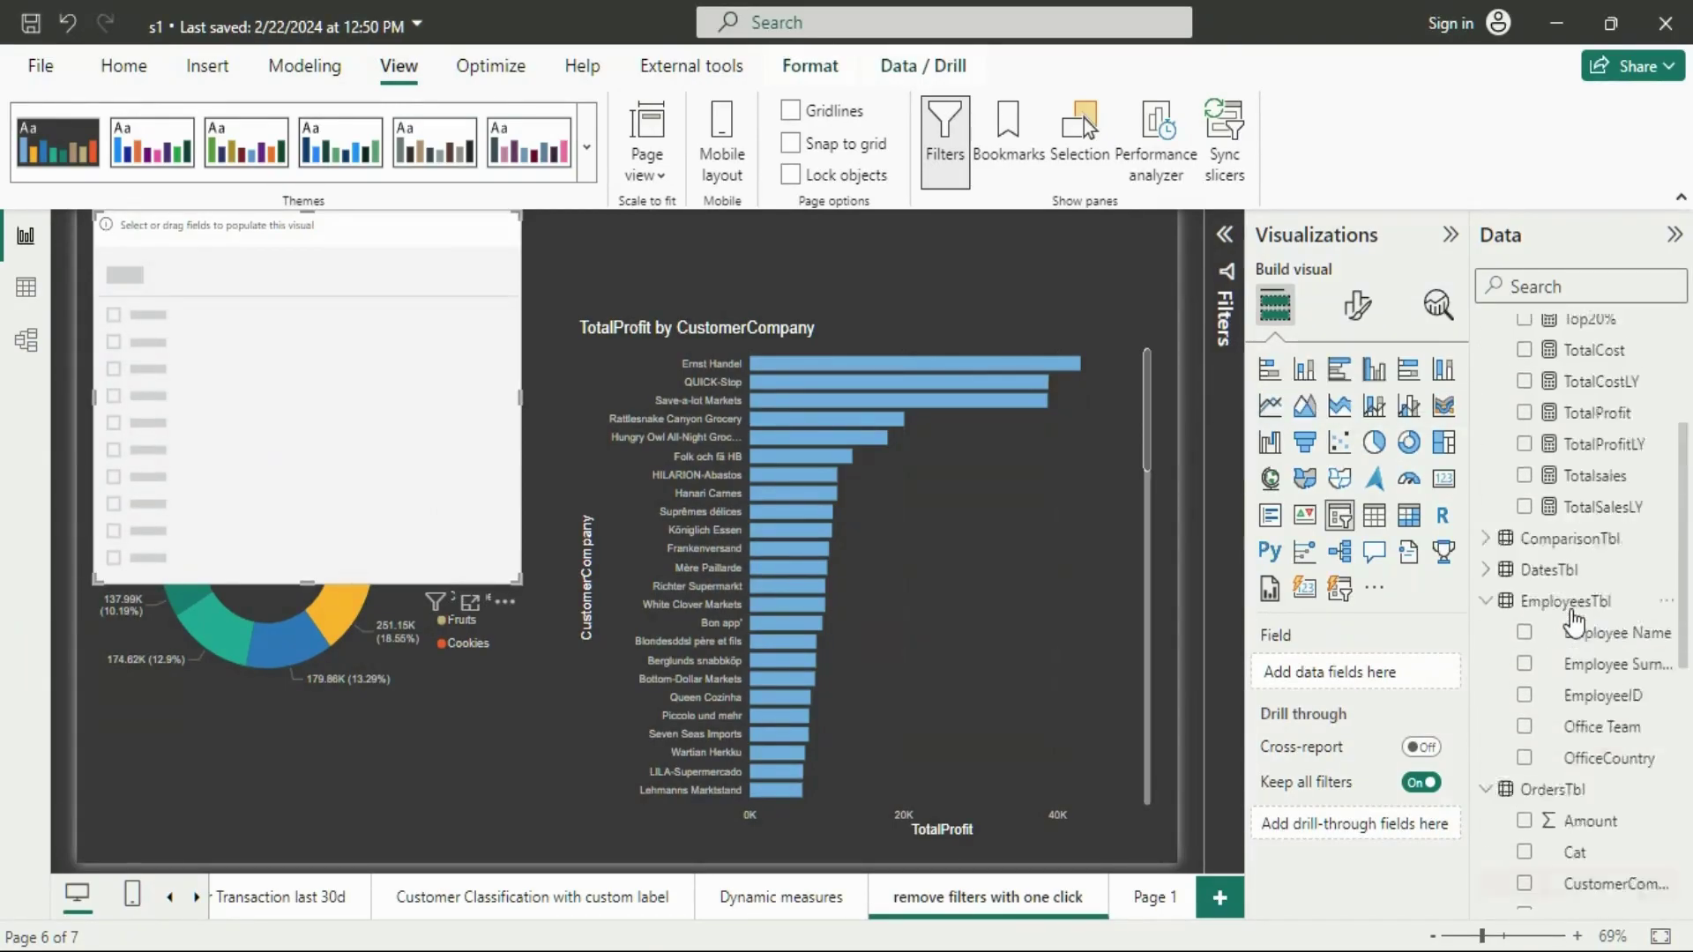
{"action": "left_click", "coordinate": [1486, 786]}
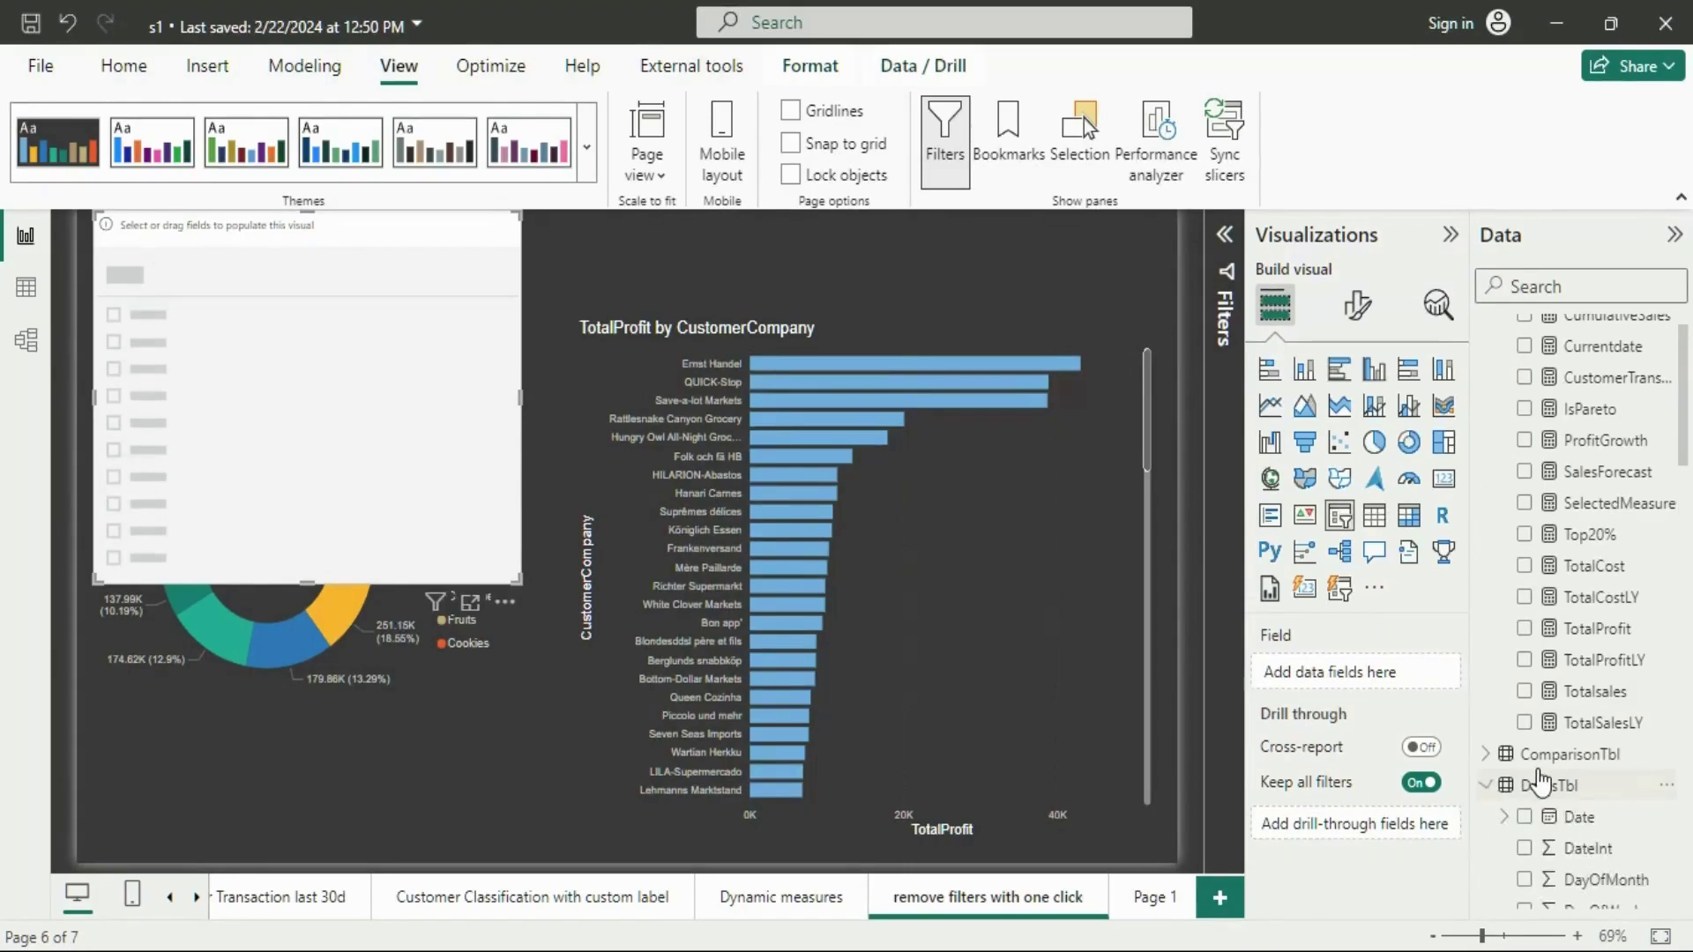
{"action": "scroll", "coordinate": [1512, 718], "scroll_direction": "down", "scroll_amount": 1}
{"action": "left_click", "coordinate": [1524, 729]}
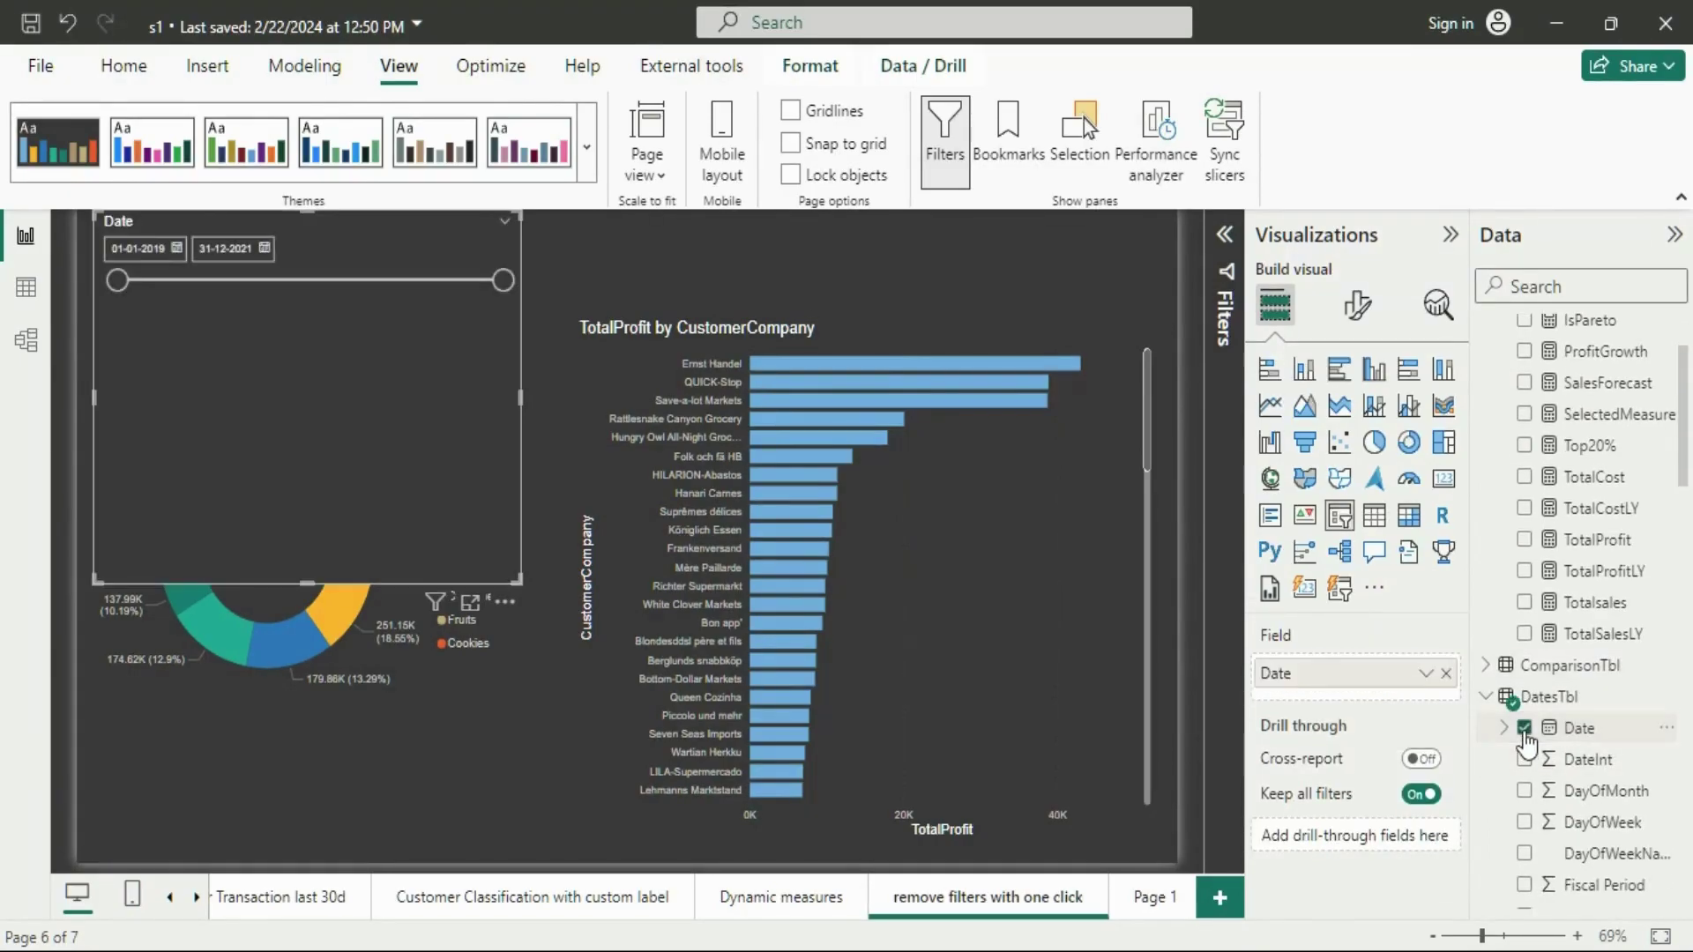
- Switch the slicer's Date field to Date Hierarchy and remove the Day, Month and Quarter levels, keeping only Year
{"action": "left_click", "coordinate": [1426, 674]}
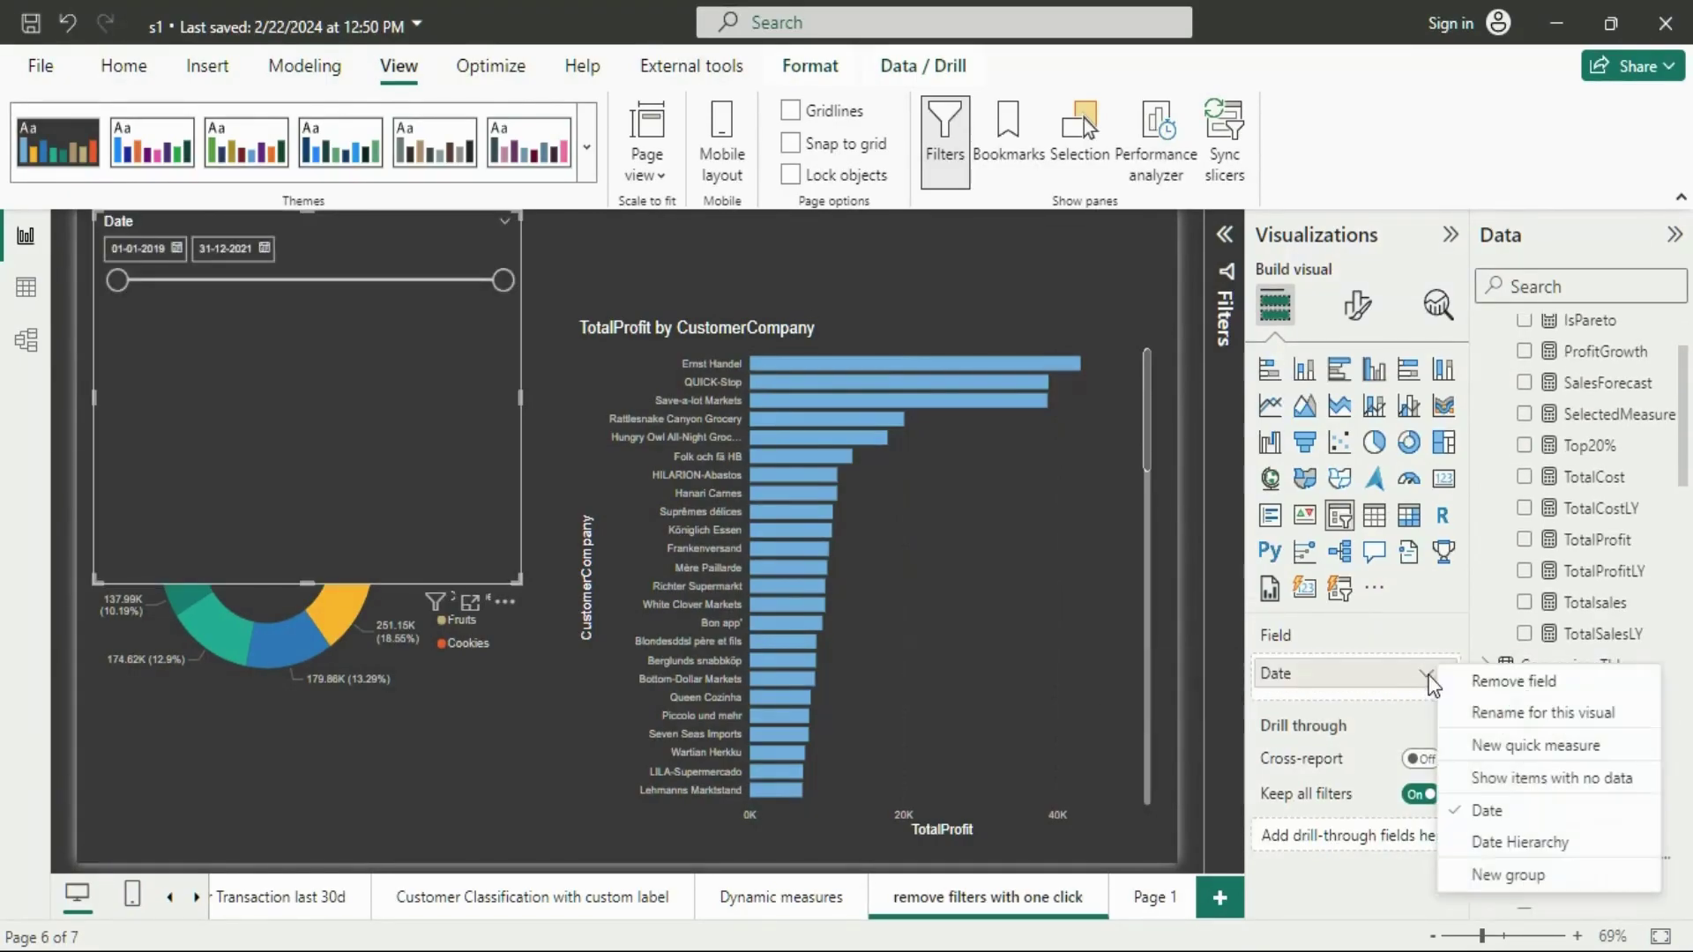
{"action": "left_click", "coordinate": [1532, 845]}
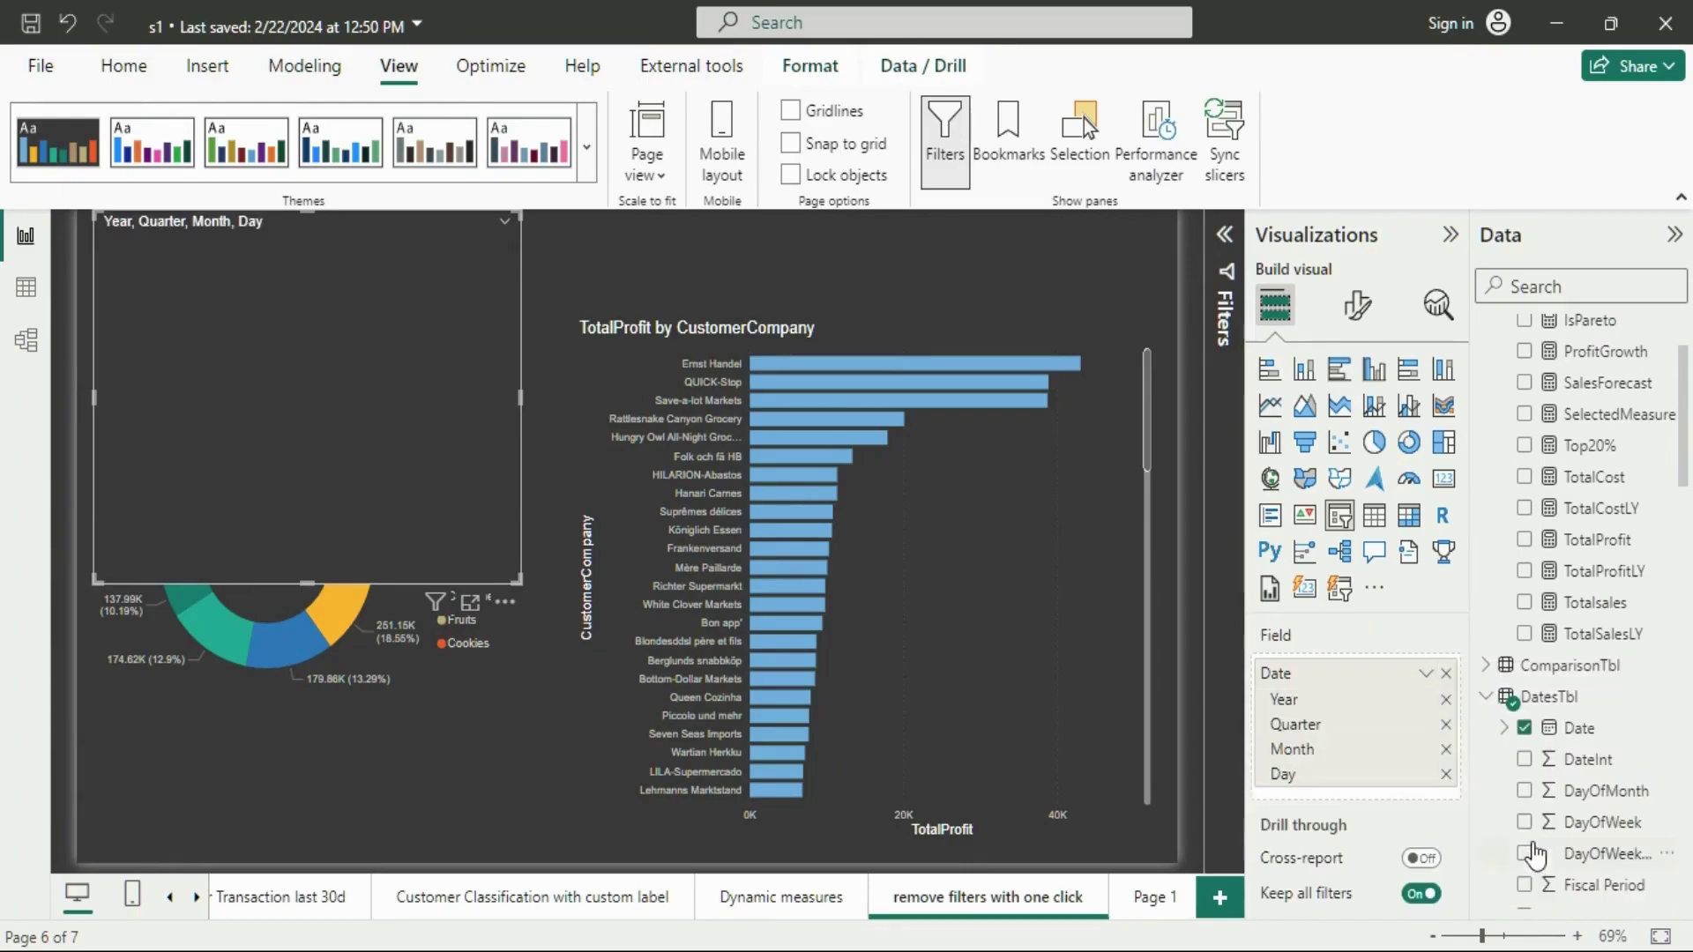
{"action": "left_click", "coordinate": [1447, 774]}
{"action": "left_click", "coordinate": [1447, 750]}
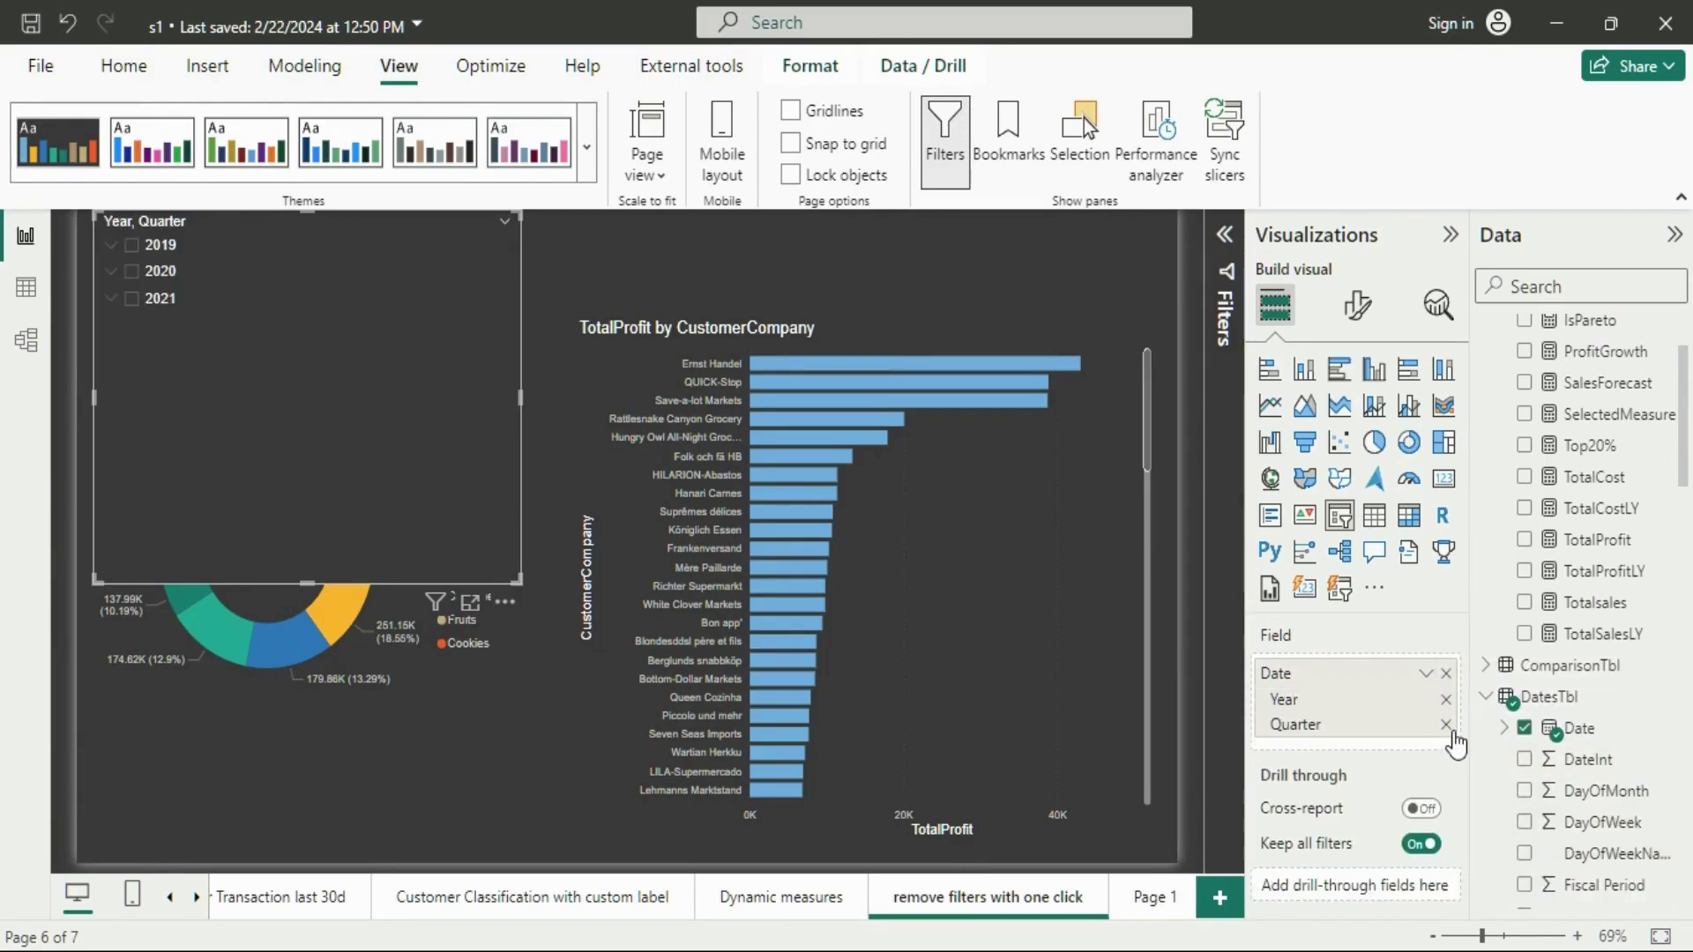
{"action": "left_click", "coordinate": [1446, 725]}
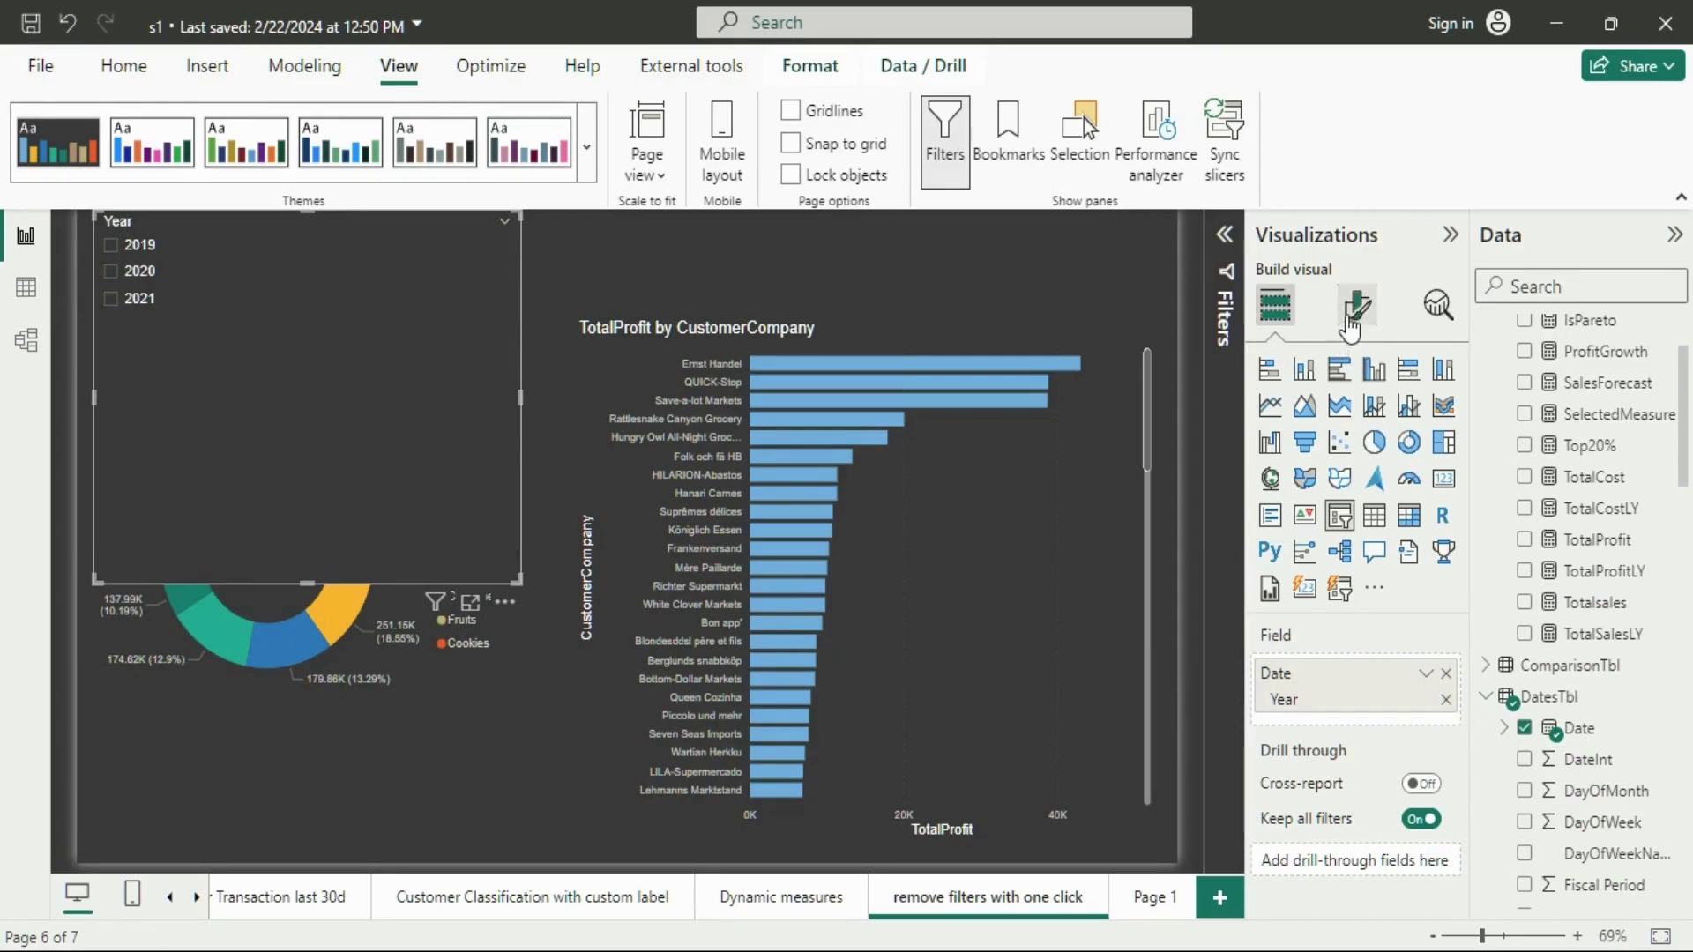
- Set the Year slicer's style to Tile and resize it into a single-row strip above the donut chart
{"action": "left_click", "coordinate": [1357, 306]}
{"action": "left_click", "coordinate": [1341, 494]}
{"action": "left_click", "coordinate": [1358, 618]}
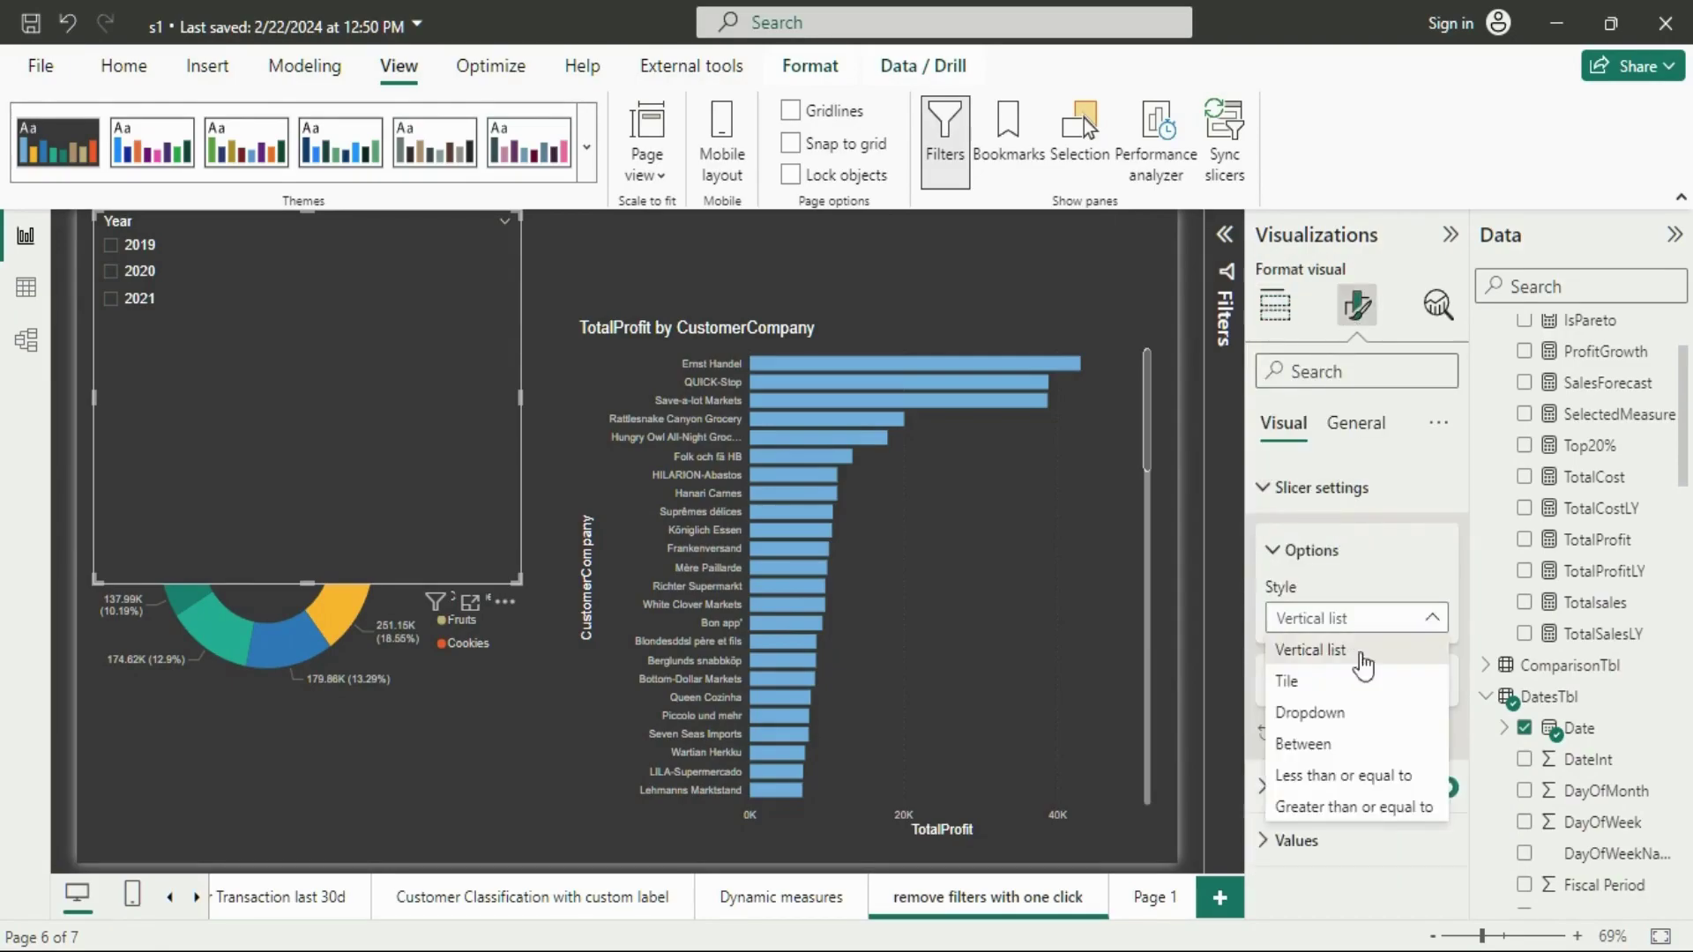
{"action": "left_click", "coordinate": [1359, 716]}
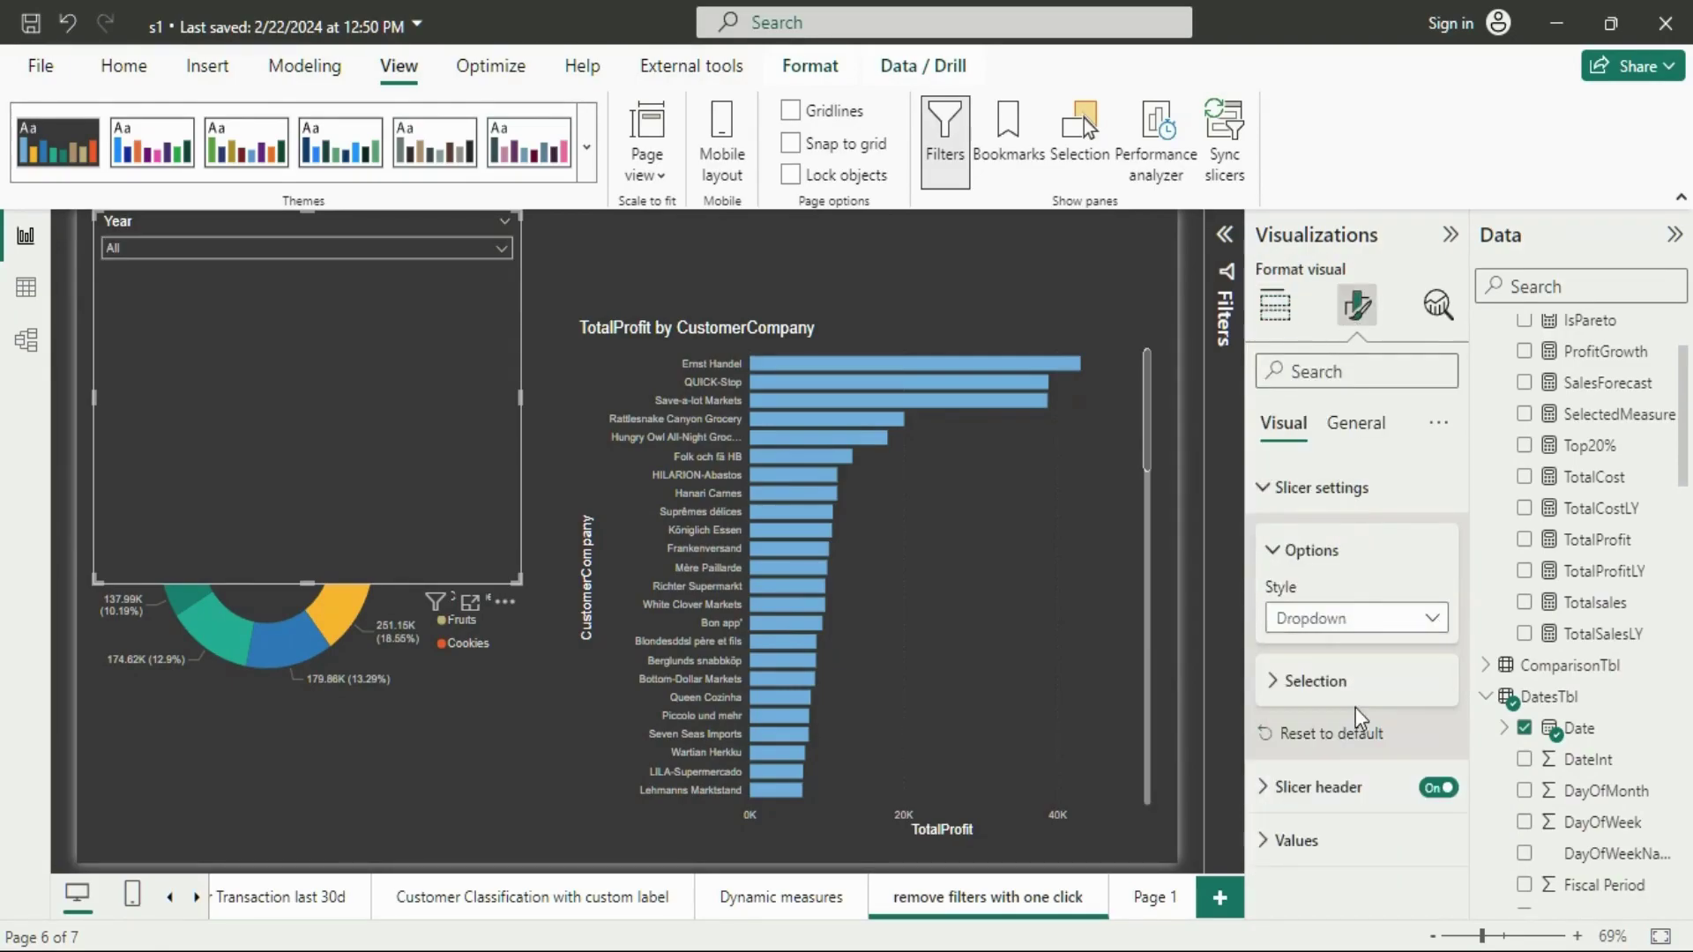
{"action": "left_click", "coordinate": [1389, 618]}
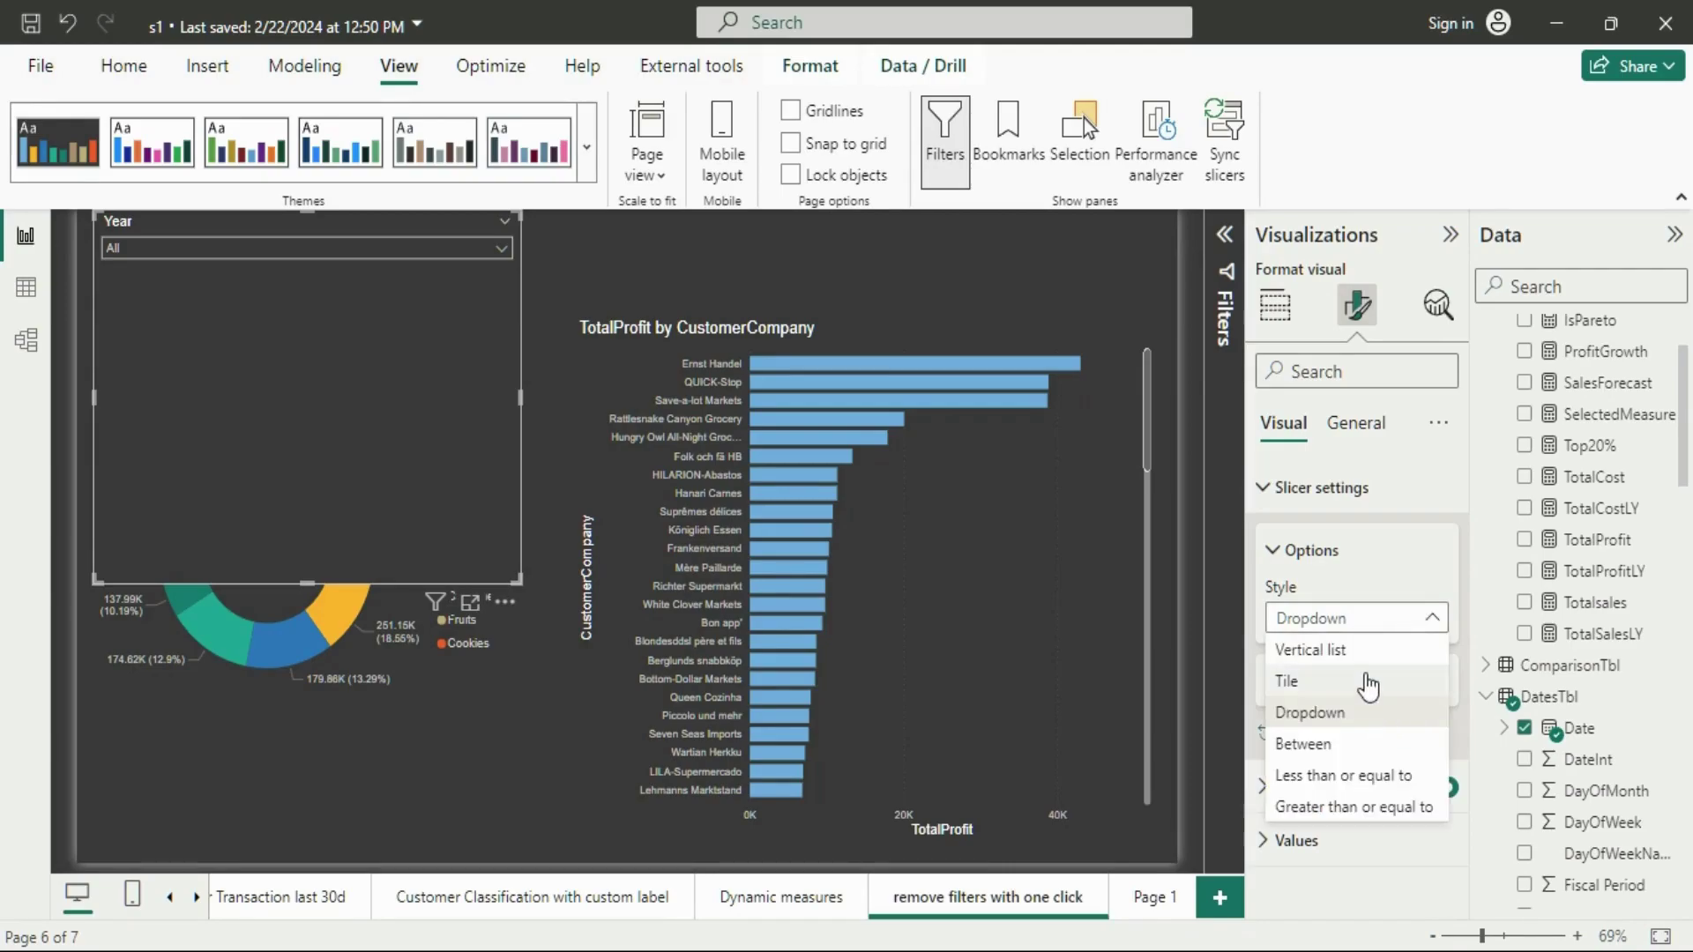
{"action": "left_click", "coordinate": [1380, 679]}
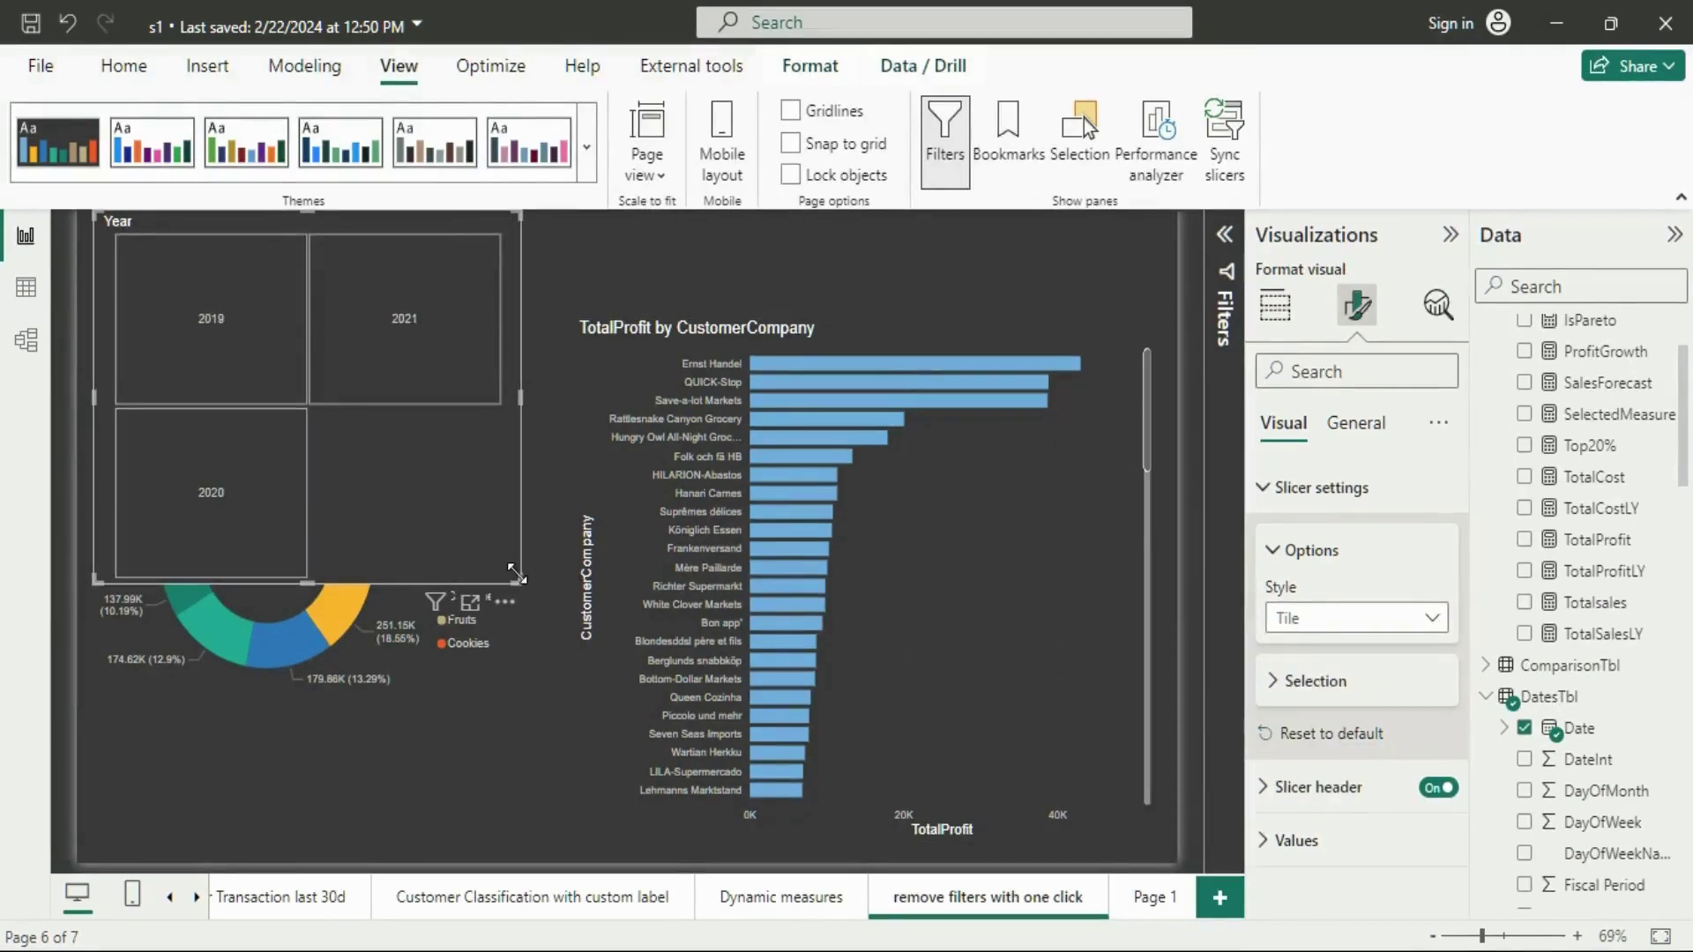
{"action": "left_click_drag", "start_coordinate": [517, 578], "coordinate": [575, 295]}
- Format the Year slicer's values as bold at font size 15 and turn off its slicer header
{"action": "left_click", "coordinate": [1295, 840]}
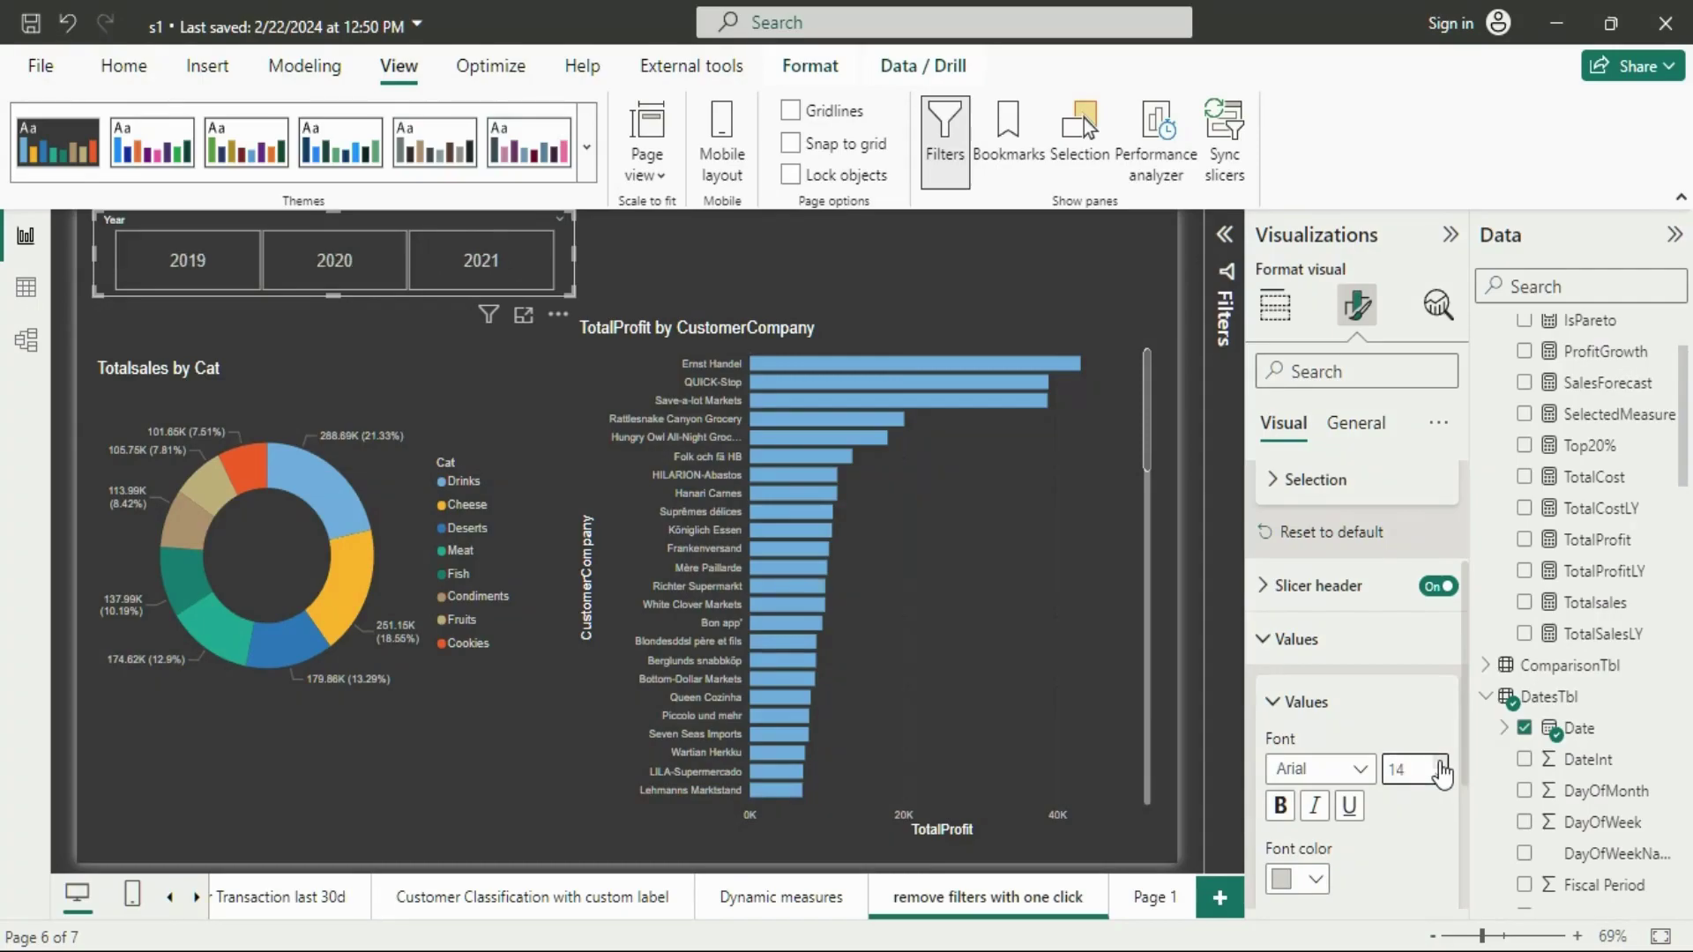
{"action": "left_click", "coordinate": [1440, 762]}
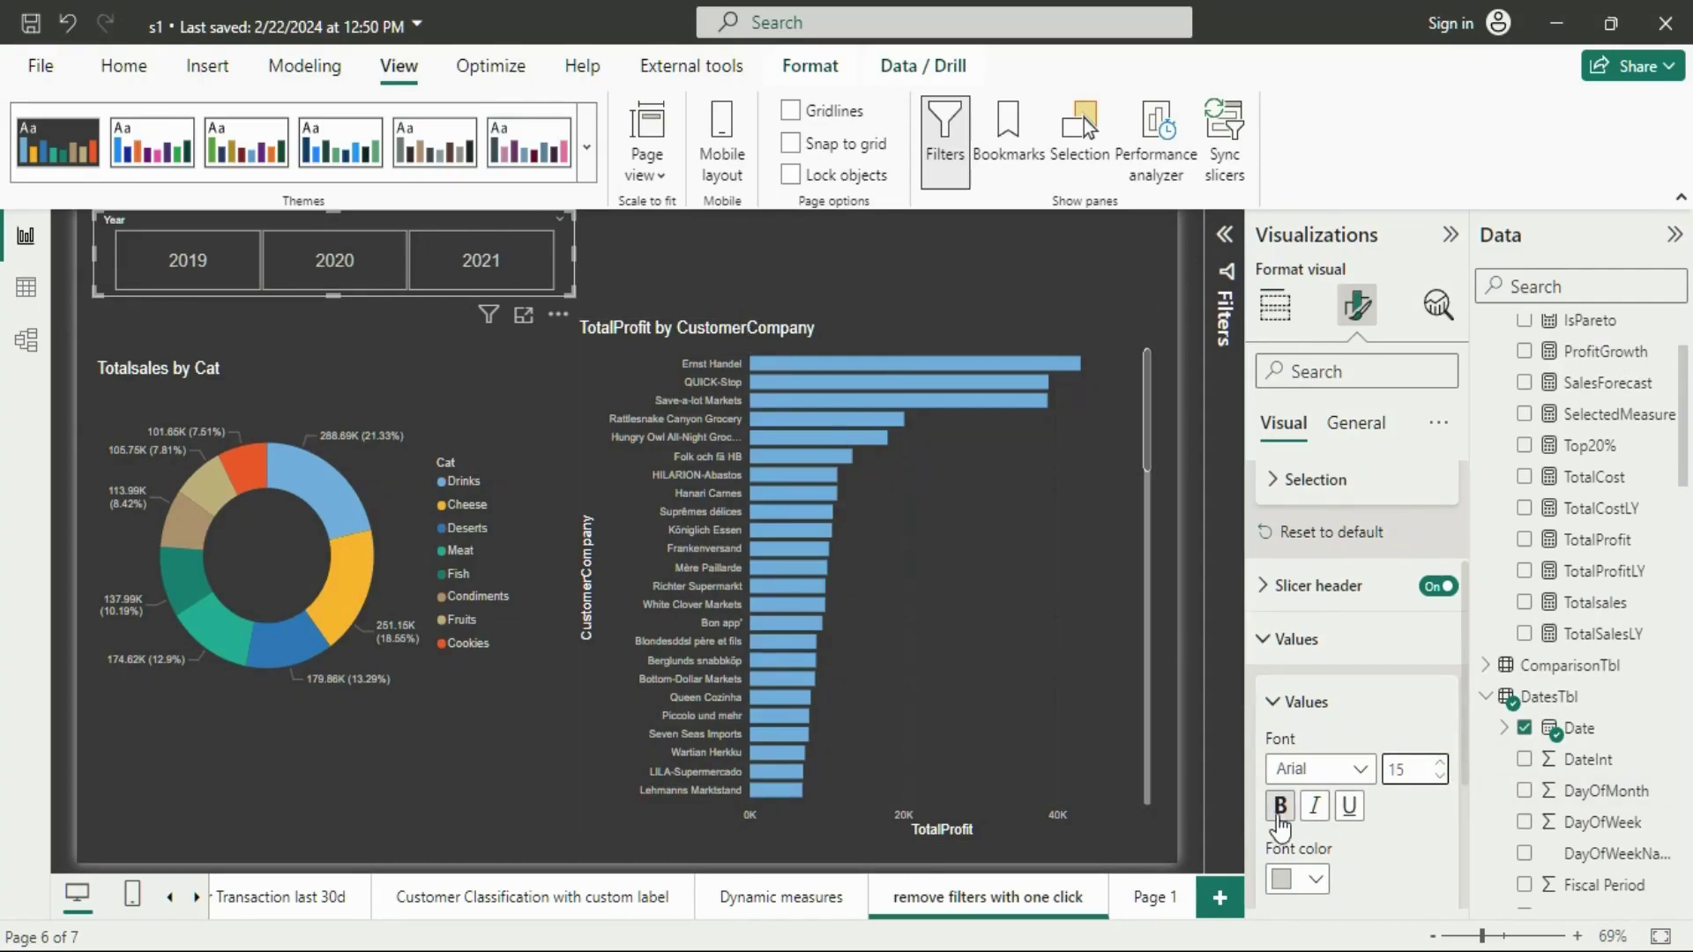
{"action": "left_click", "coordinate": [1281, 807]}
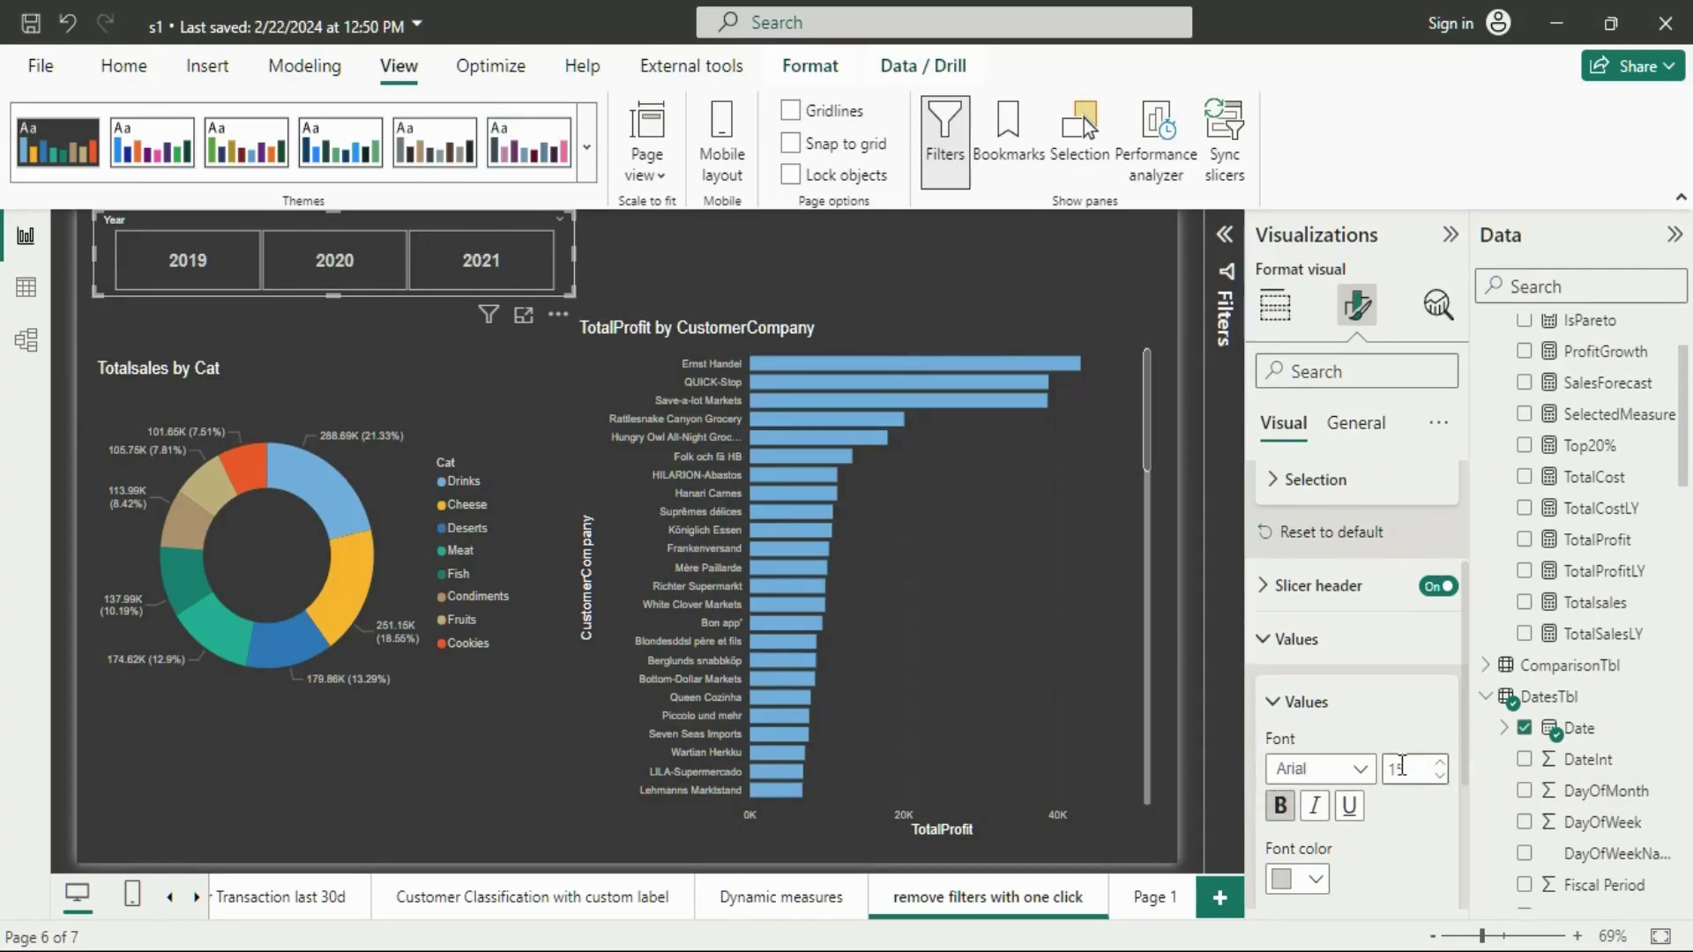
{"action": "scroll", "coordinate": [1400, 771], "scroll_direction": "down", "scroll_amount": 2}
{"action": "scroll", "coordinate": [1406, 779], "scroll_direction": "up", "scroll_amount": 3}
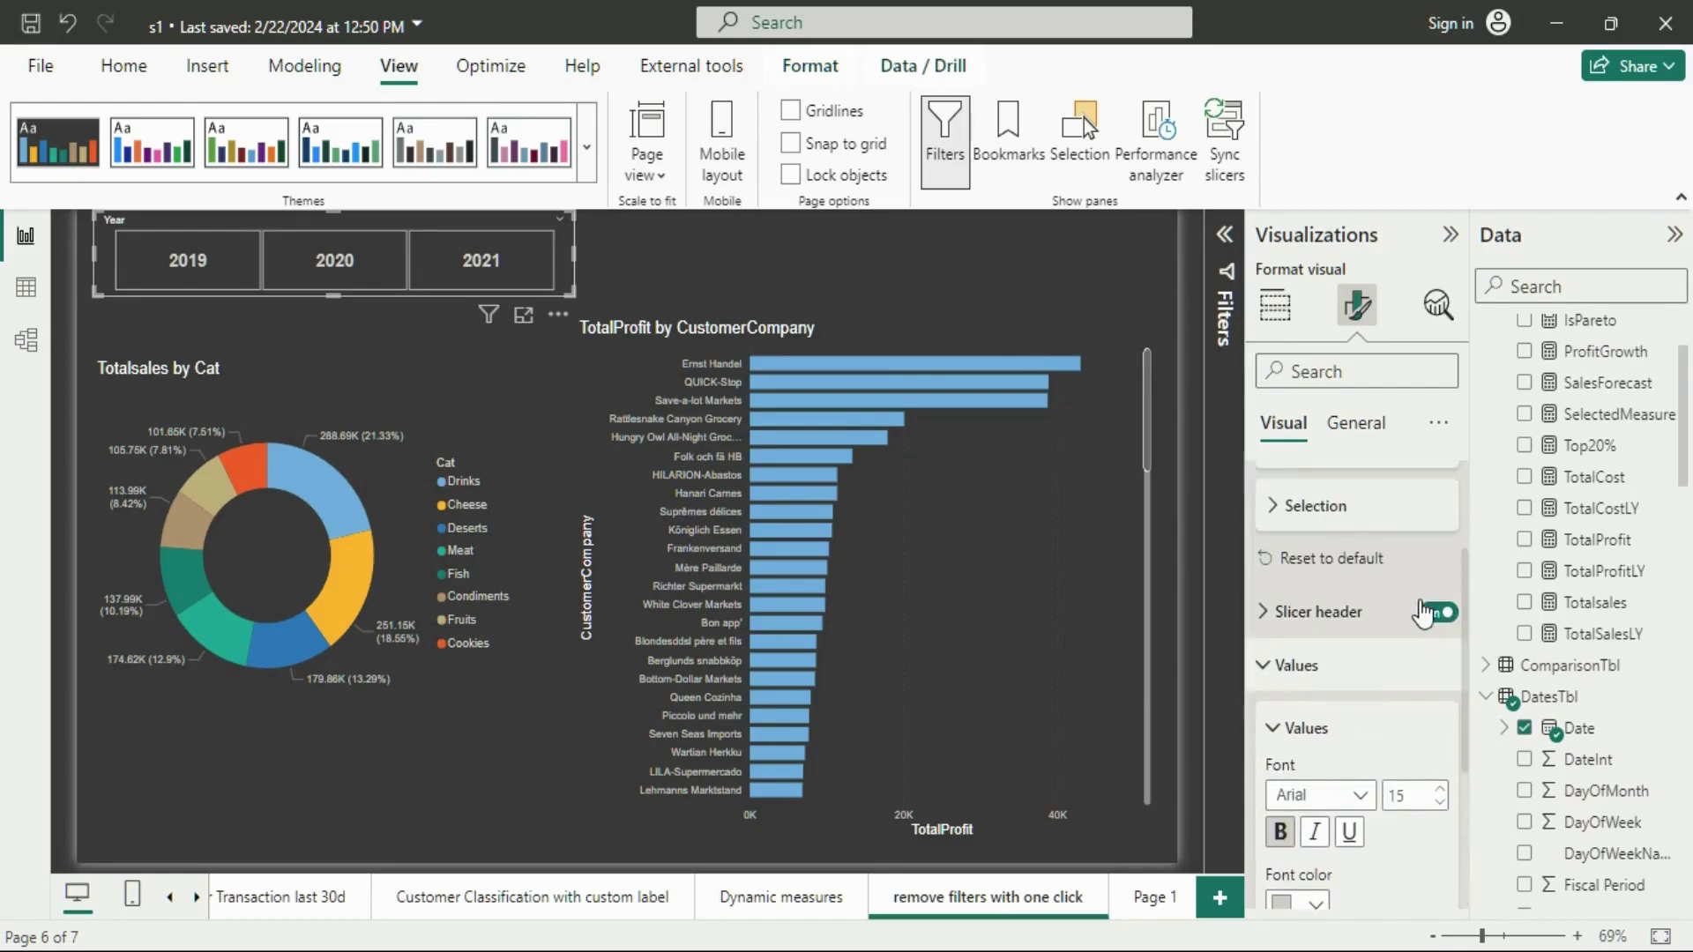
{"action": "left_click", "coordinate": [1425, 608]}
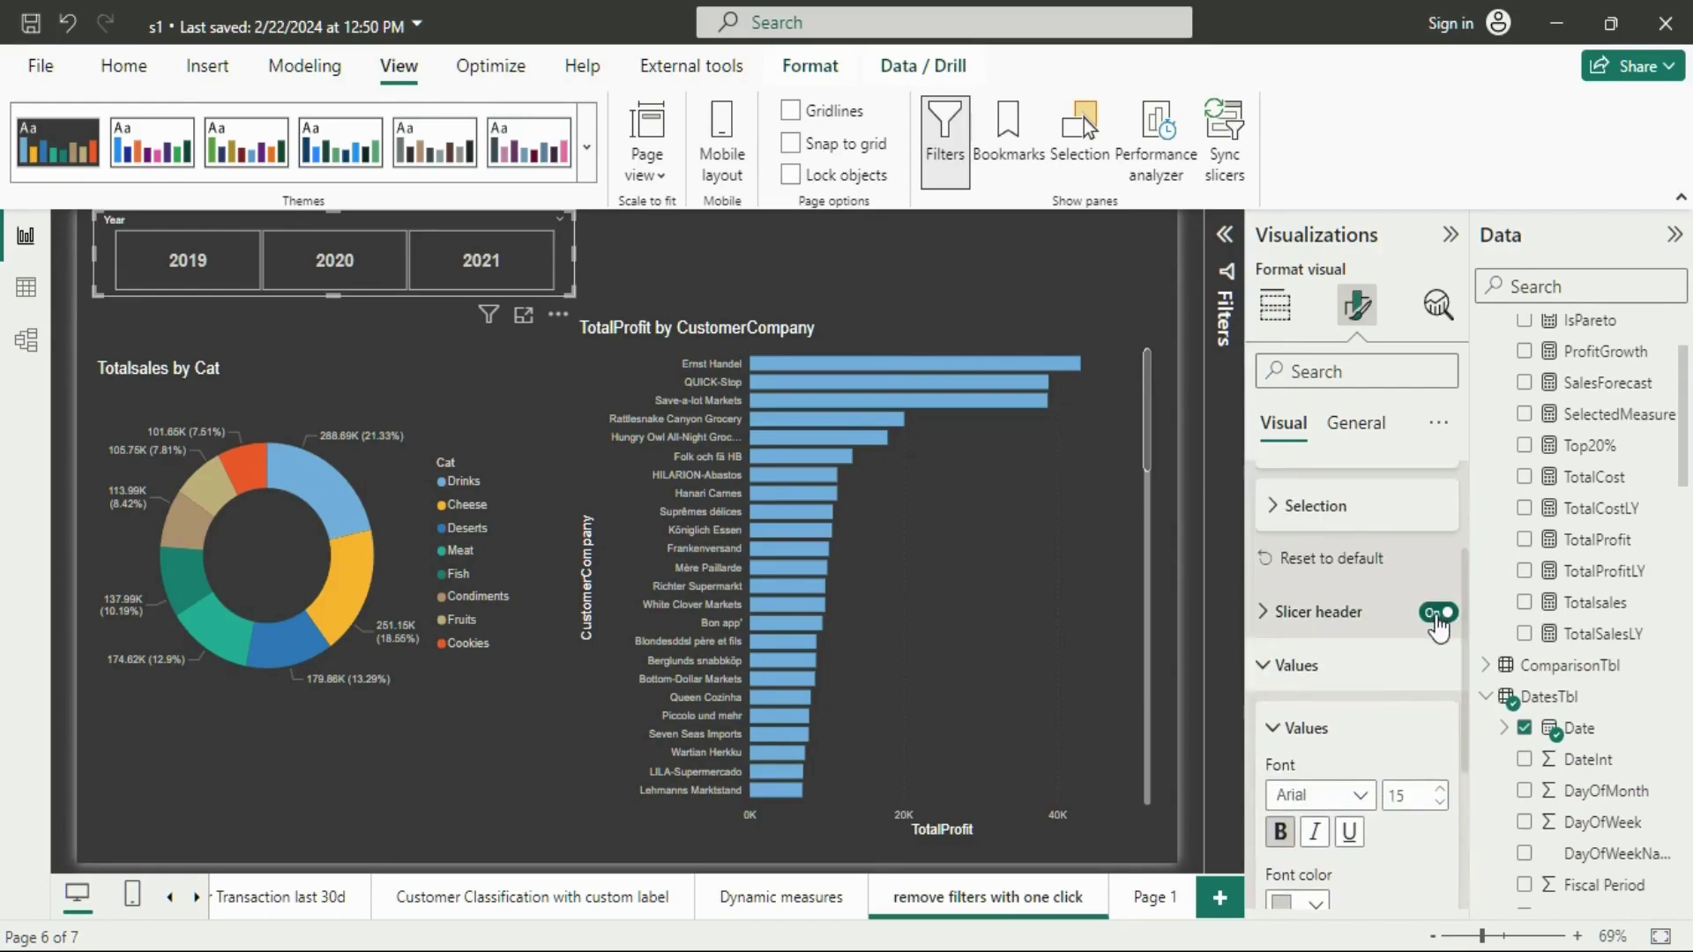
{"action": "left_click", "coordinate": [622, 263]}
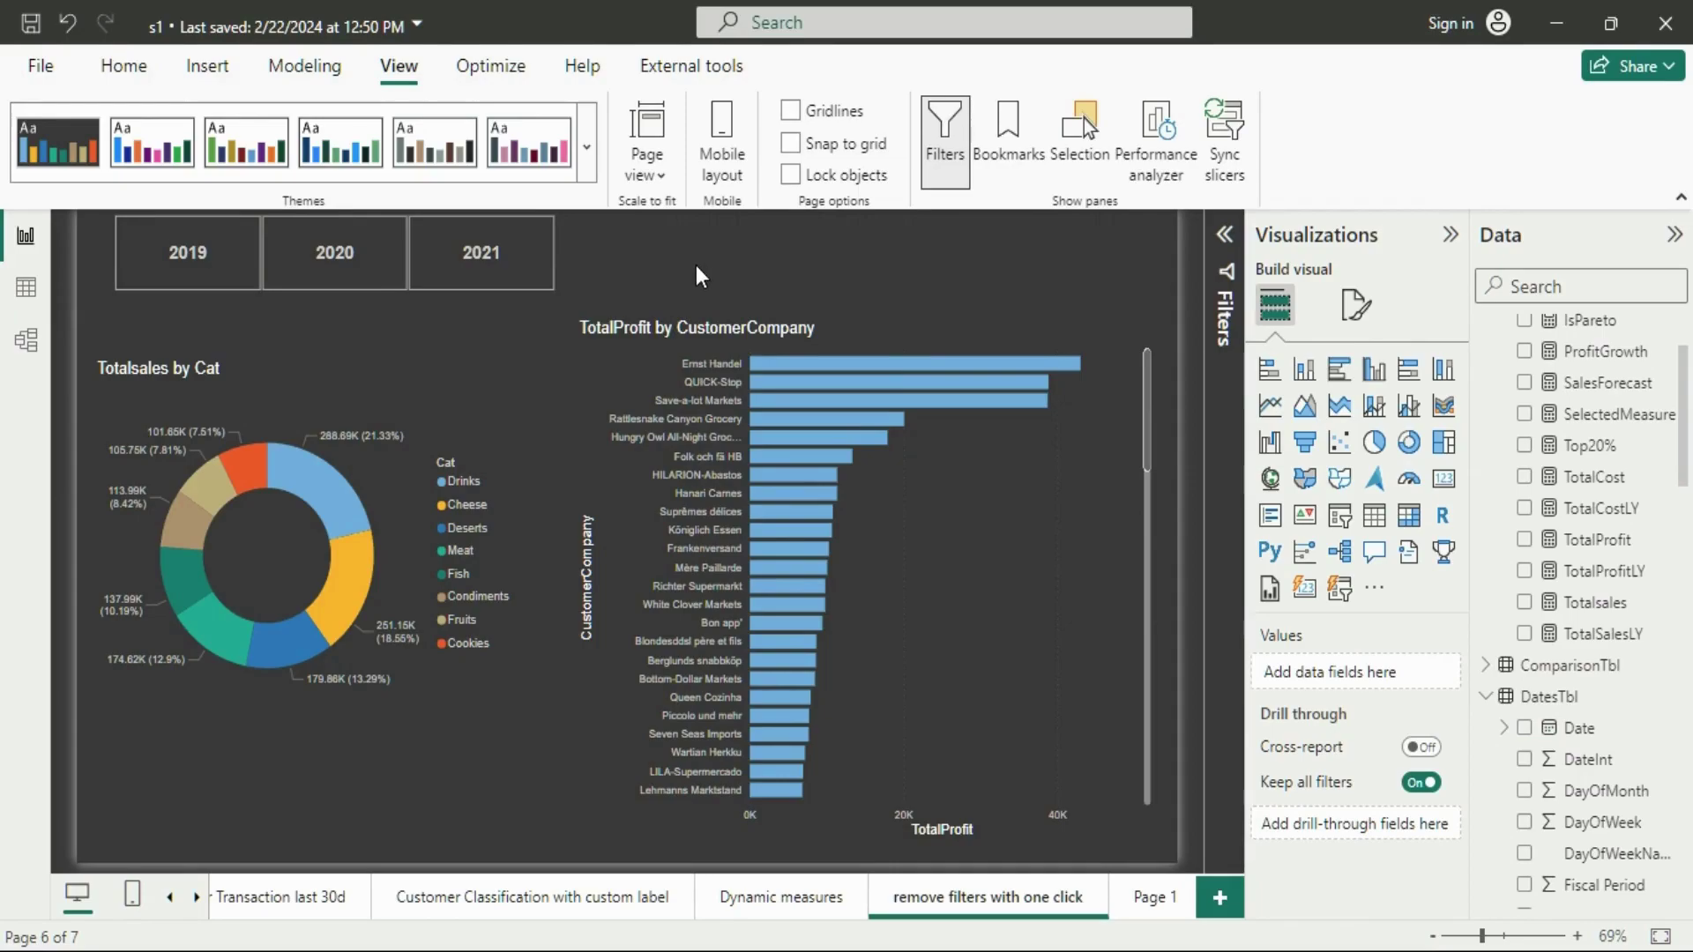
- Add a slicer on the Region field and move it clear of the donut chart, over the bar chart
{"action": "scroll", "coordinate": [1553, 593], "scroll_direction": "up", "scroll_amount": 2}
{"action": "scroll", "coordinate": [1554, 582], "scroll_direction": "down", "scroll_amount": 8}
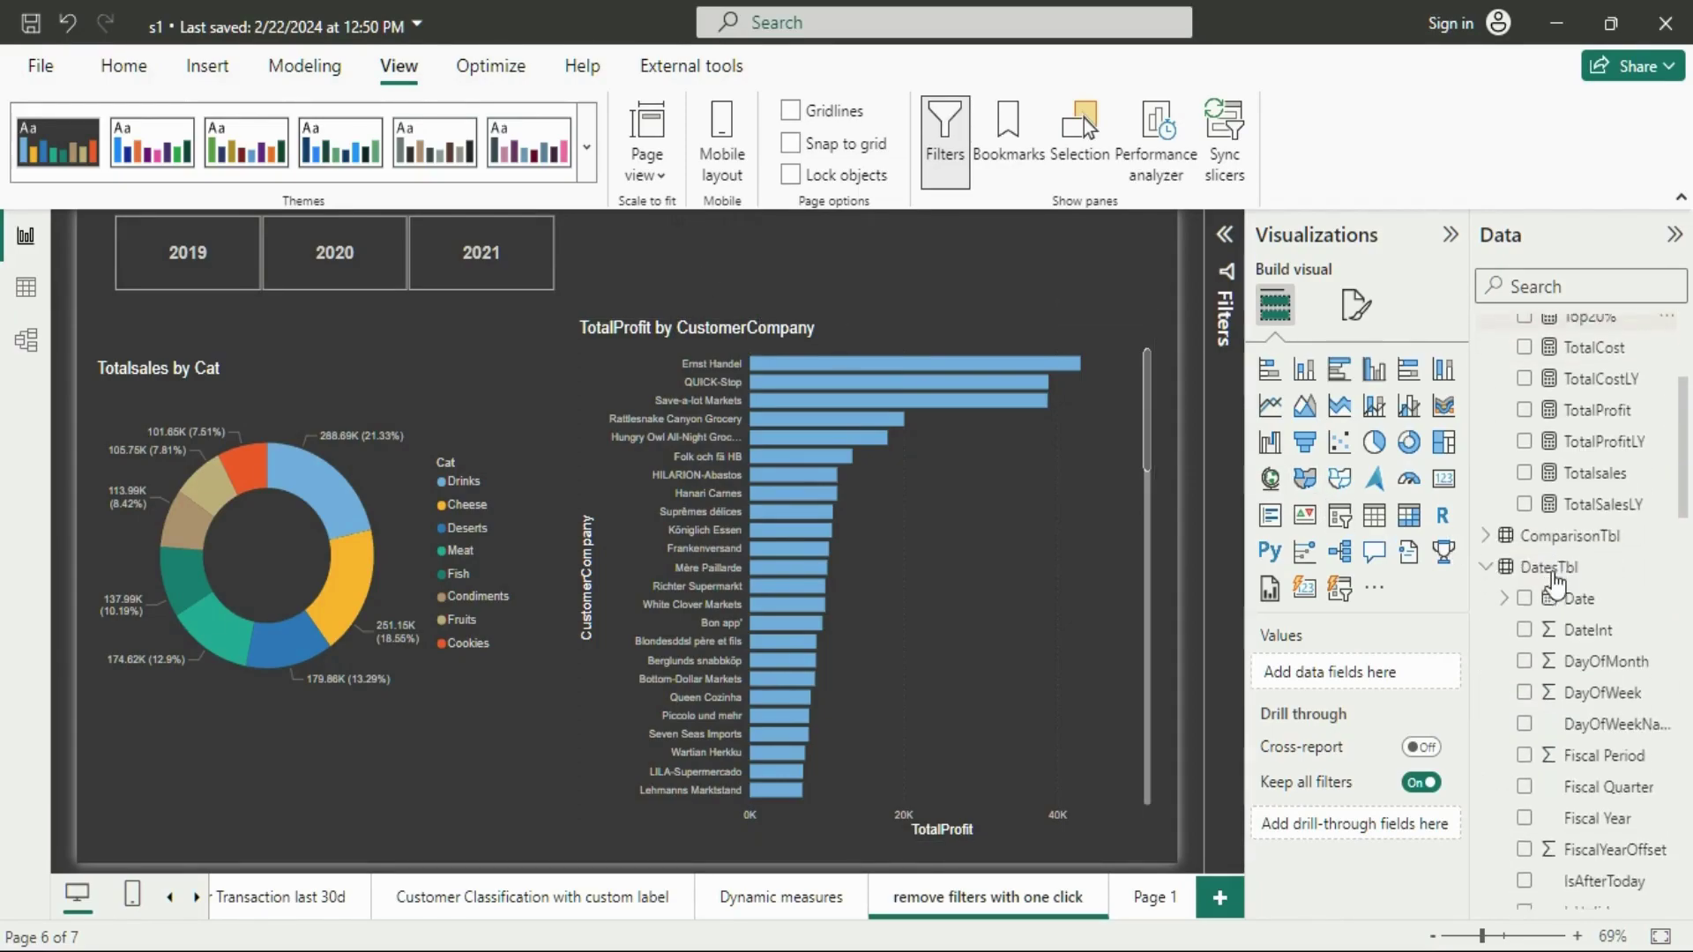
{"action": "scroll", "coordinate": [1543, 529], "scroll_direction": "up", "scroll_amount": 3}
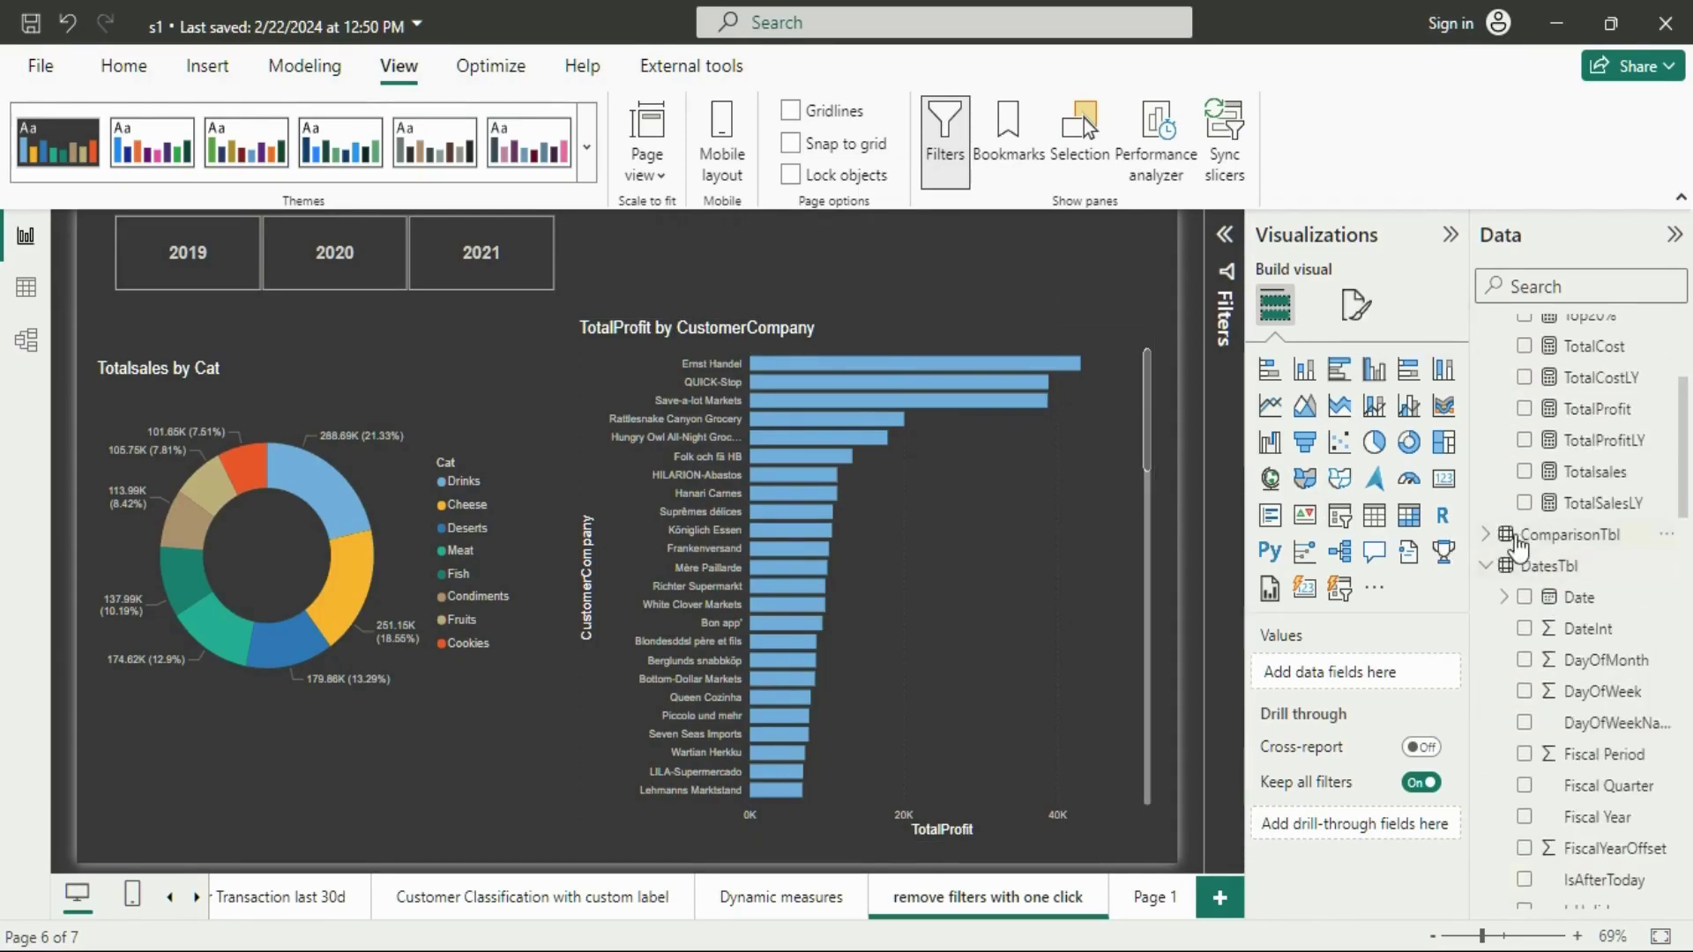
{"action": "scroll", "coordinate": [1515, 582], "scroll_direction": "down", "scroll_amount": 8}
{"action": "scroll", "coordinate": [1510, 670], "scroll_direction": "down", "scroll_amount": 10}
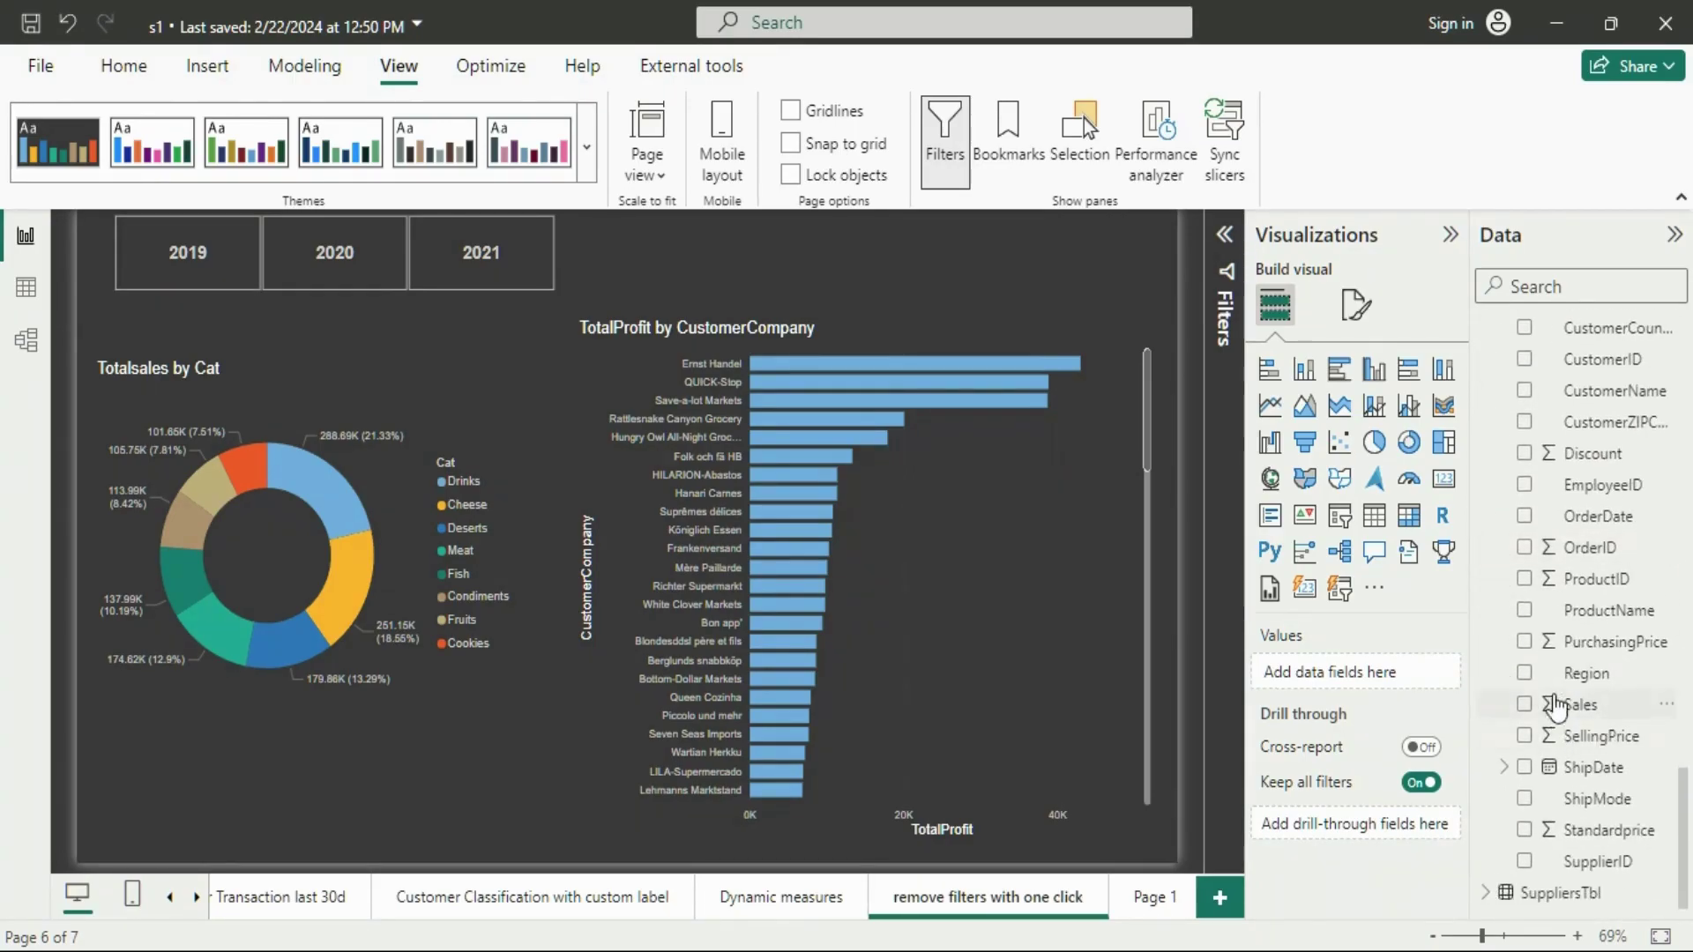
{"action": "left_click", "coordinate": [1526, 676]}
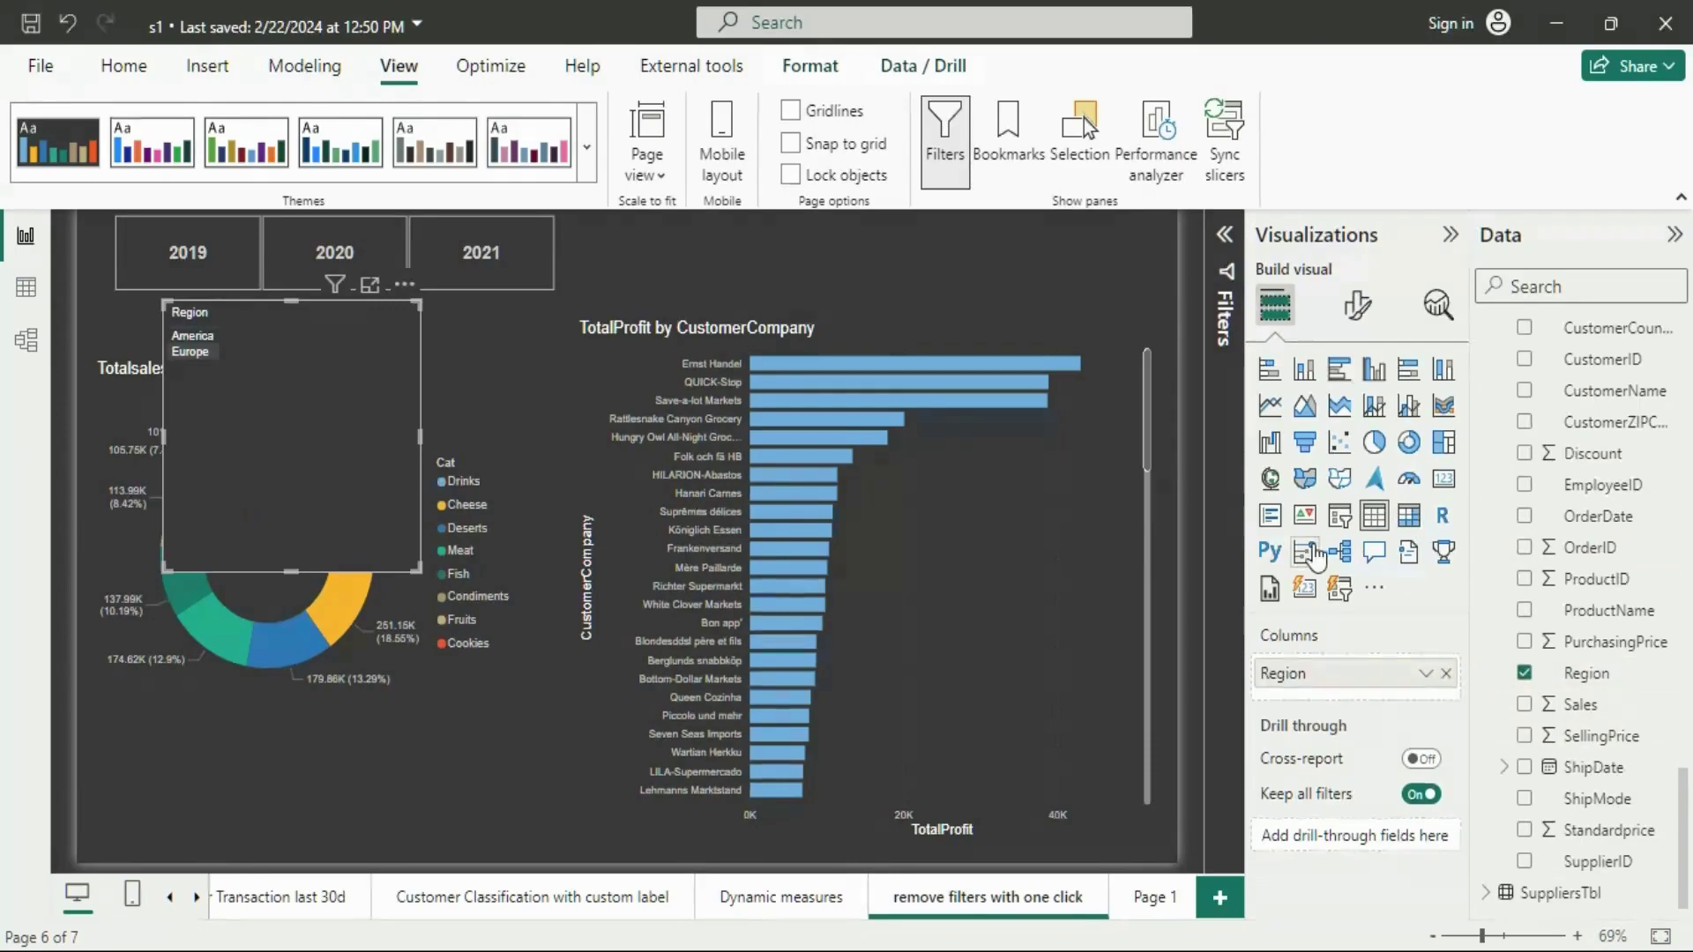
{"action": "left_click", "coordinate": [1340, 527]}
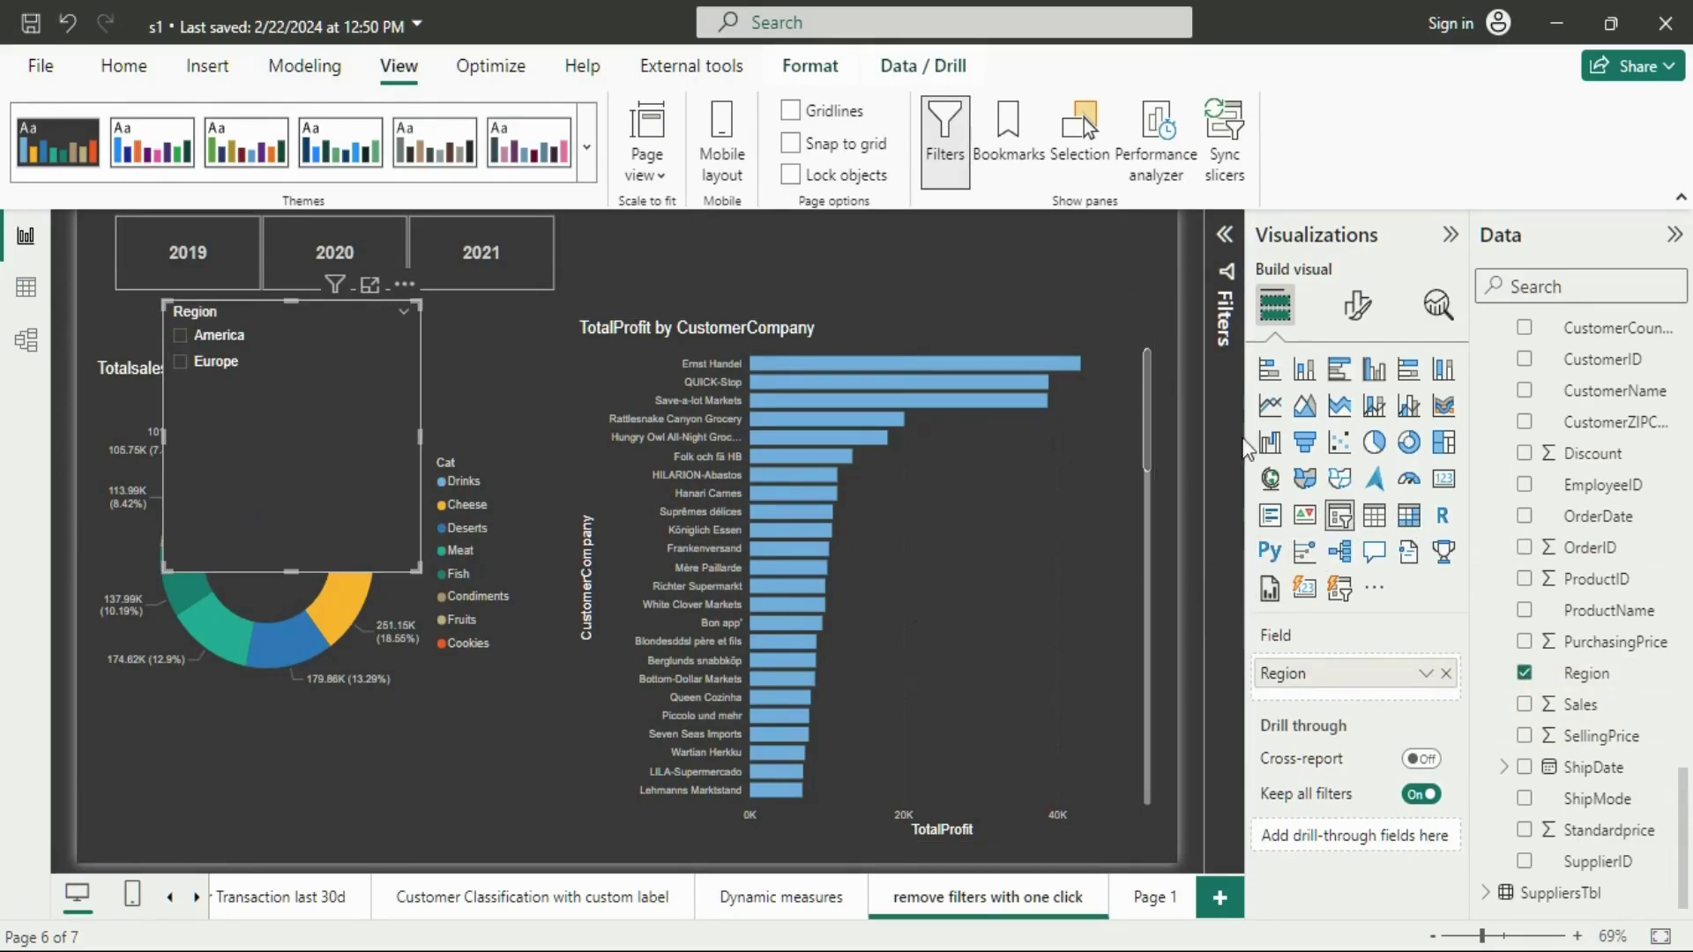
{"action": "left_click", "coordinate": [1336, 313]}
{"action": "mouse_move", "coordinate": [311, 390]}
{"action": "left_mouse_down"}
{"action": "mouse_move", "coordinate": [741, 405]}
{"action": "mouse_move", "coordinate": [856, 363]}
{"action": "left_mouse_up"}
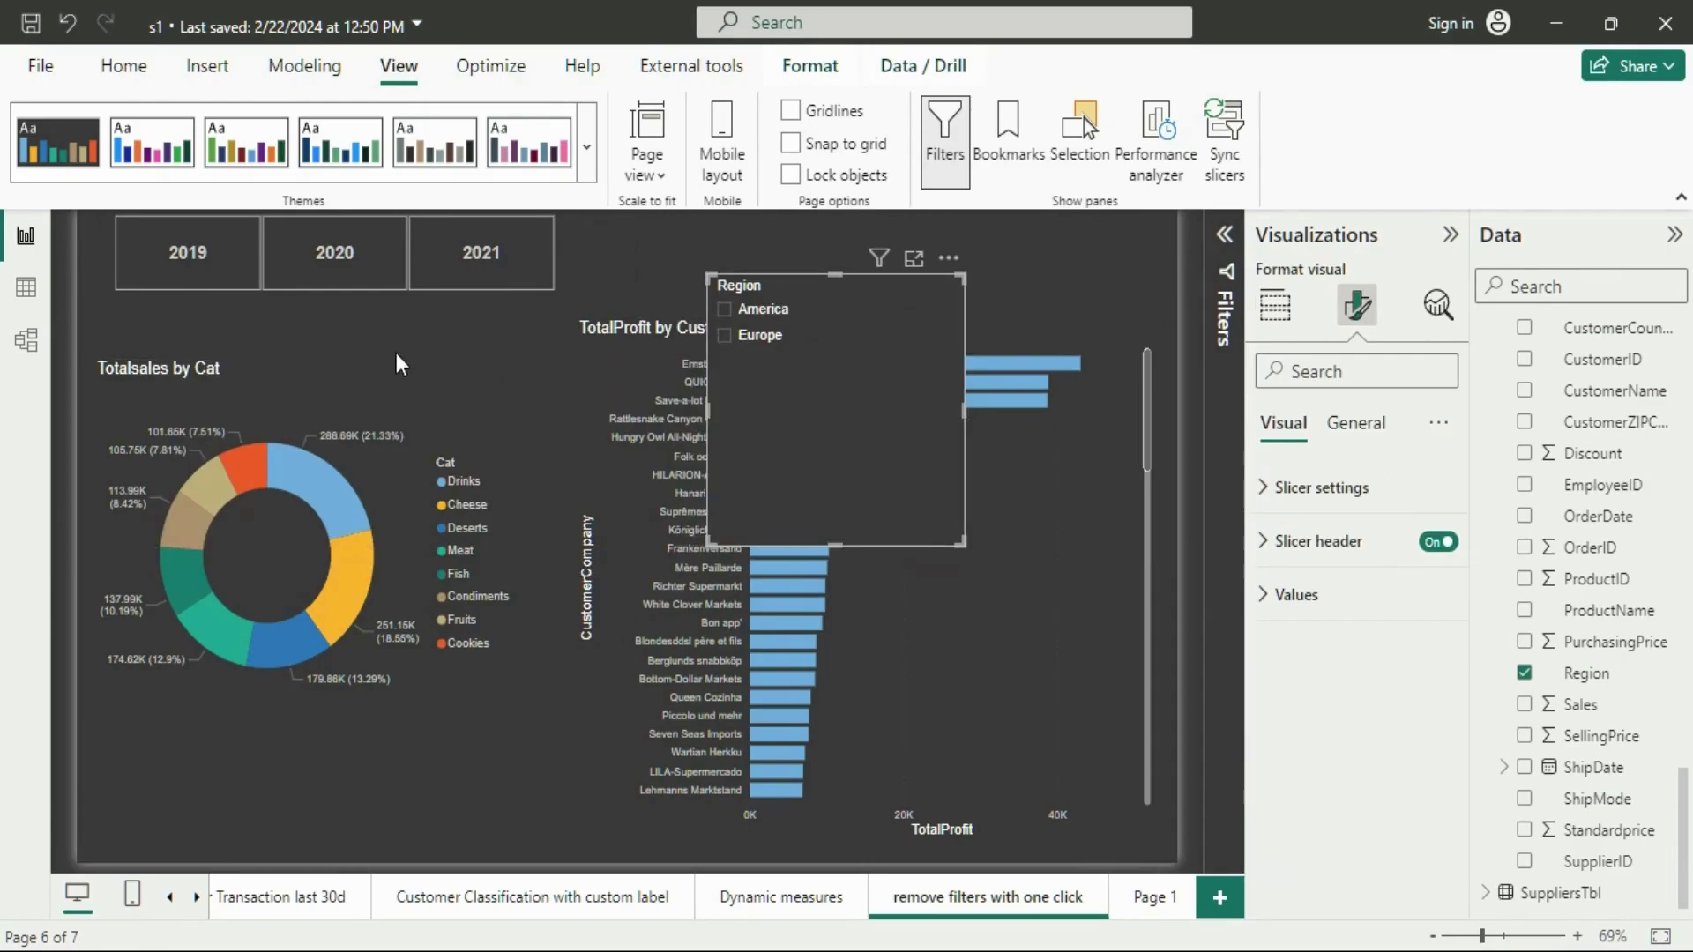
- Copy the Year slicer's formatting onto the Region slicer with Format painter, selecting Europe in it
{"action": "left_click", "coordinate": [571, 262]}
{"action": "left_click", "coordinate": [117, 69]}
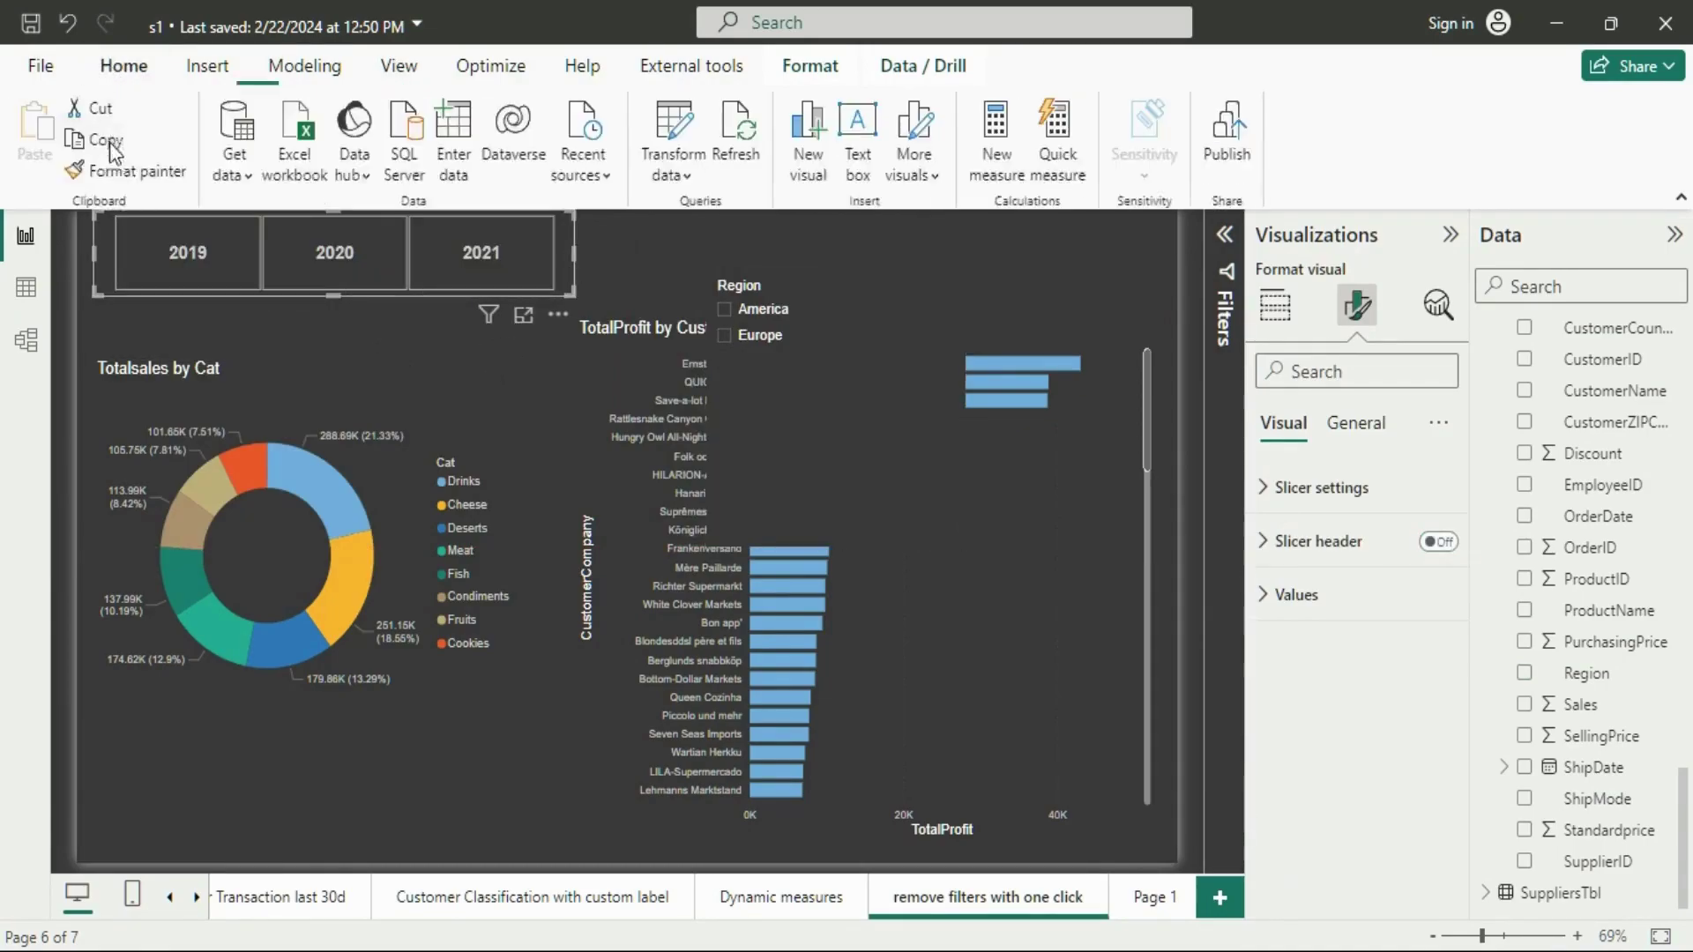
{"action": "left_click", "coordinate": [130, 173]}
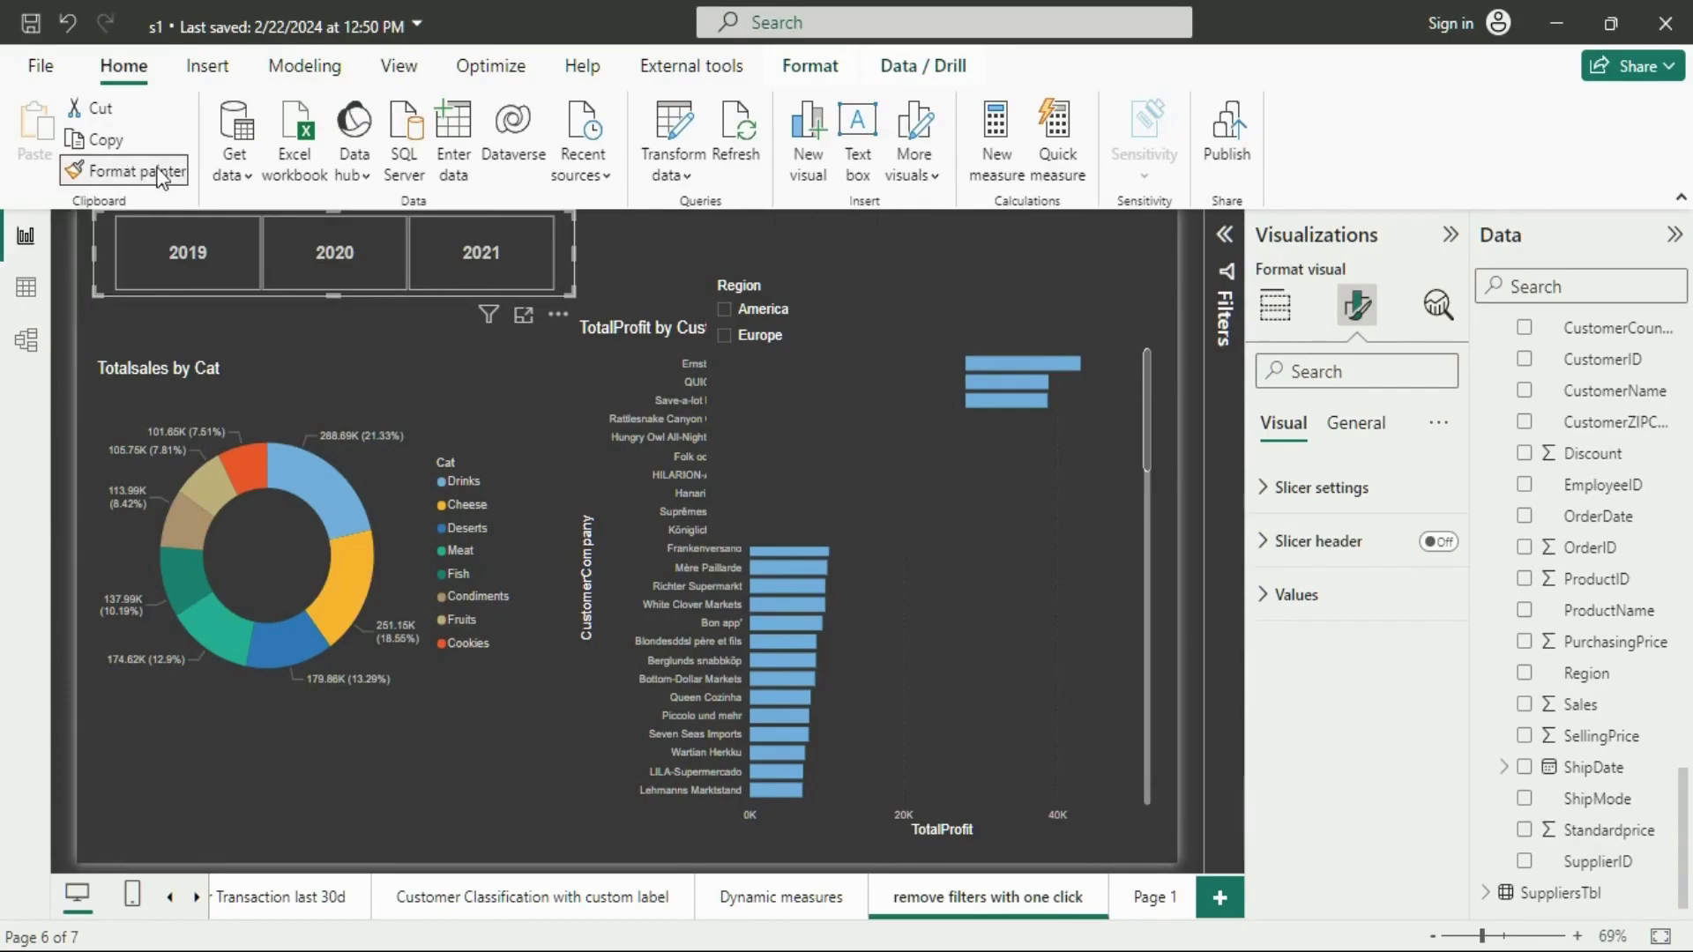
{"action": "left_click", "coordinate": [858, 339]}
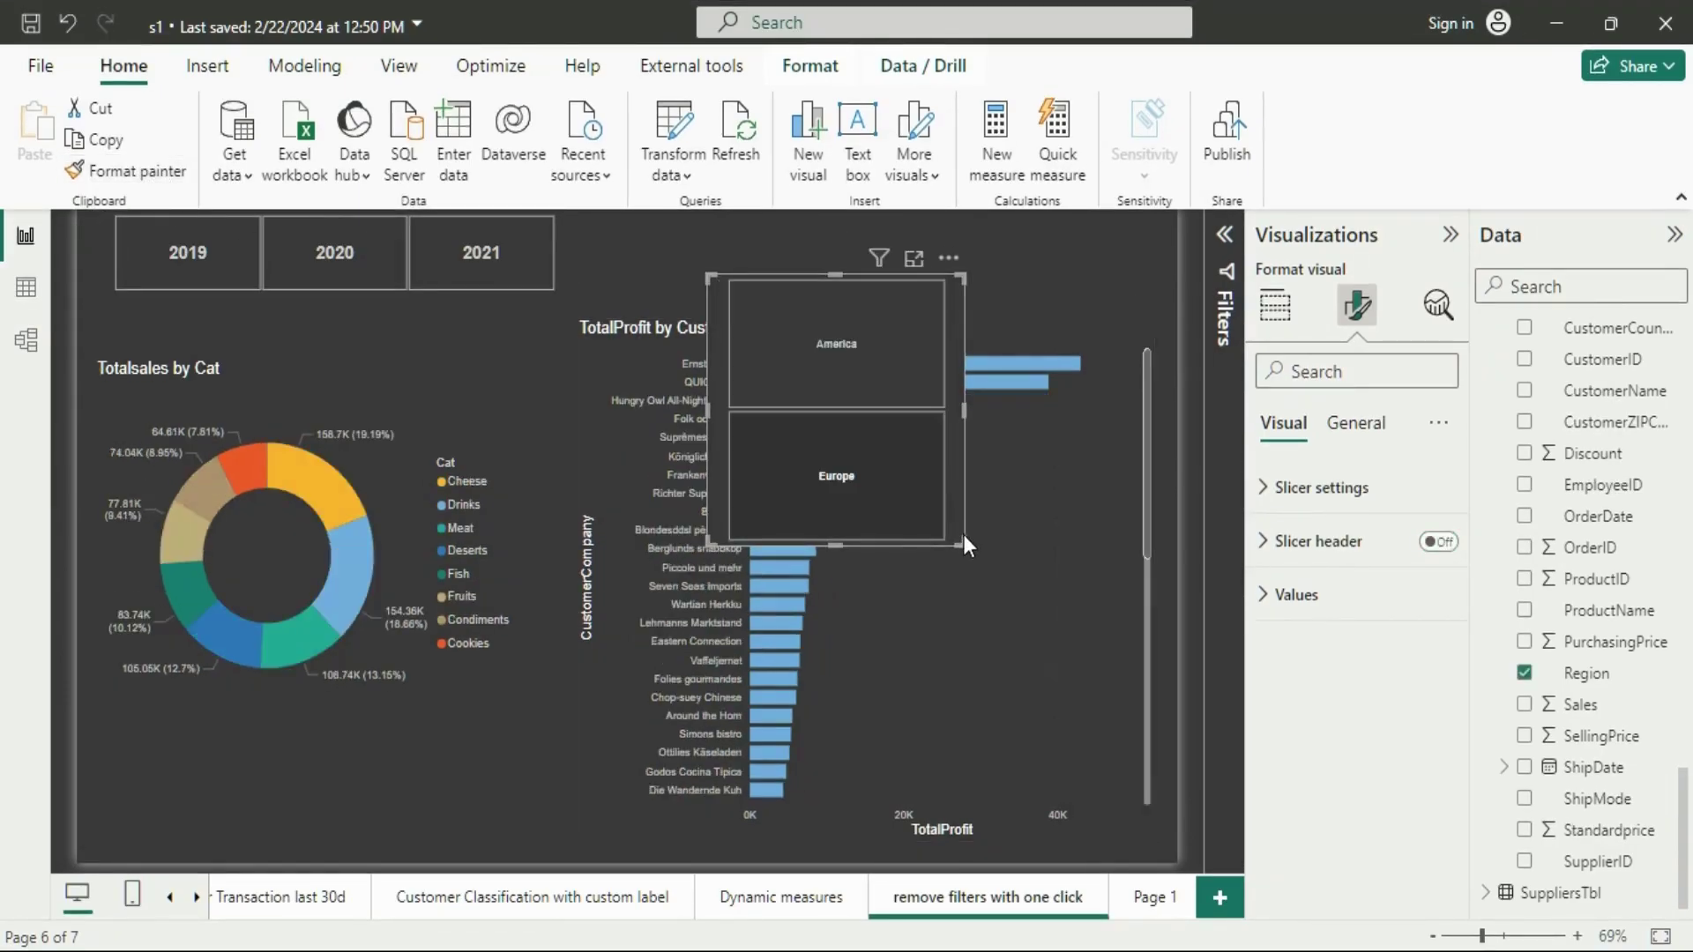
- Resize the Region slicer into a single-row strip and place it above the bar chart, level with the Year slicer
{"action": "left_click_drag", "start_coordinate": [961, 544], "coordinate": [1137, 340]}
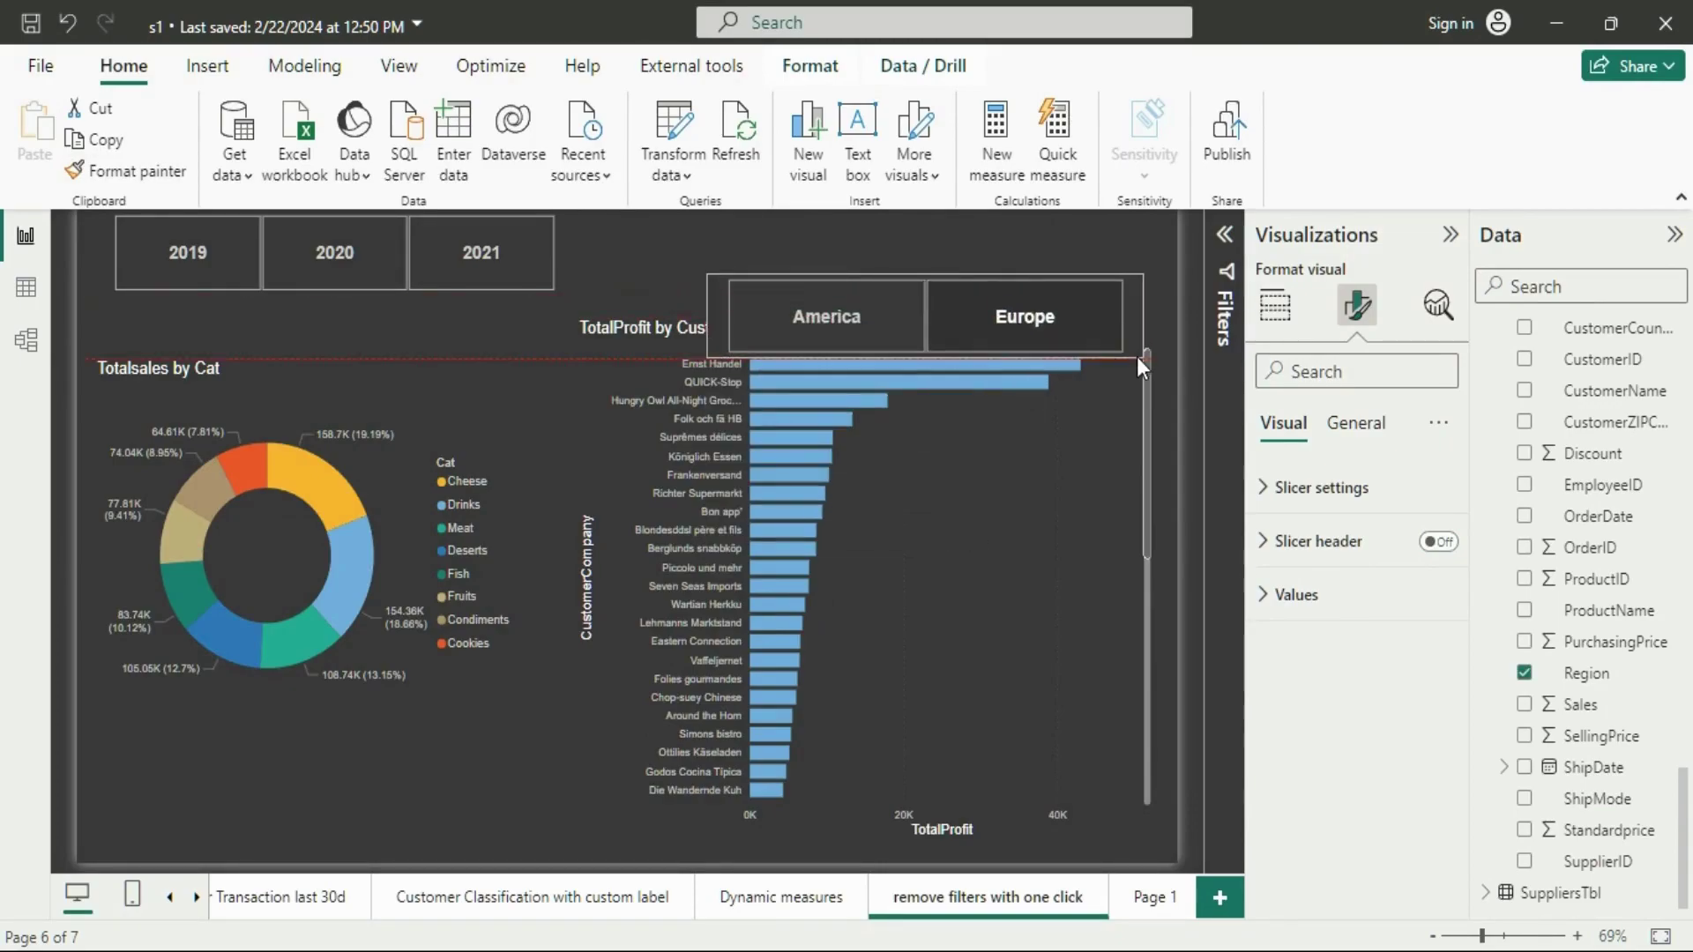
{"action": "left_click_drag", "start_coordinate": [924, 288], "coordinate": [922, 226]}
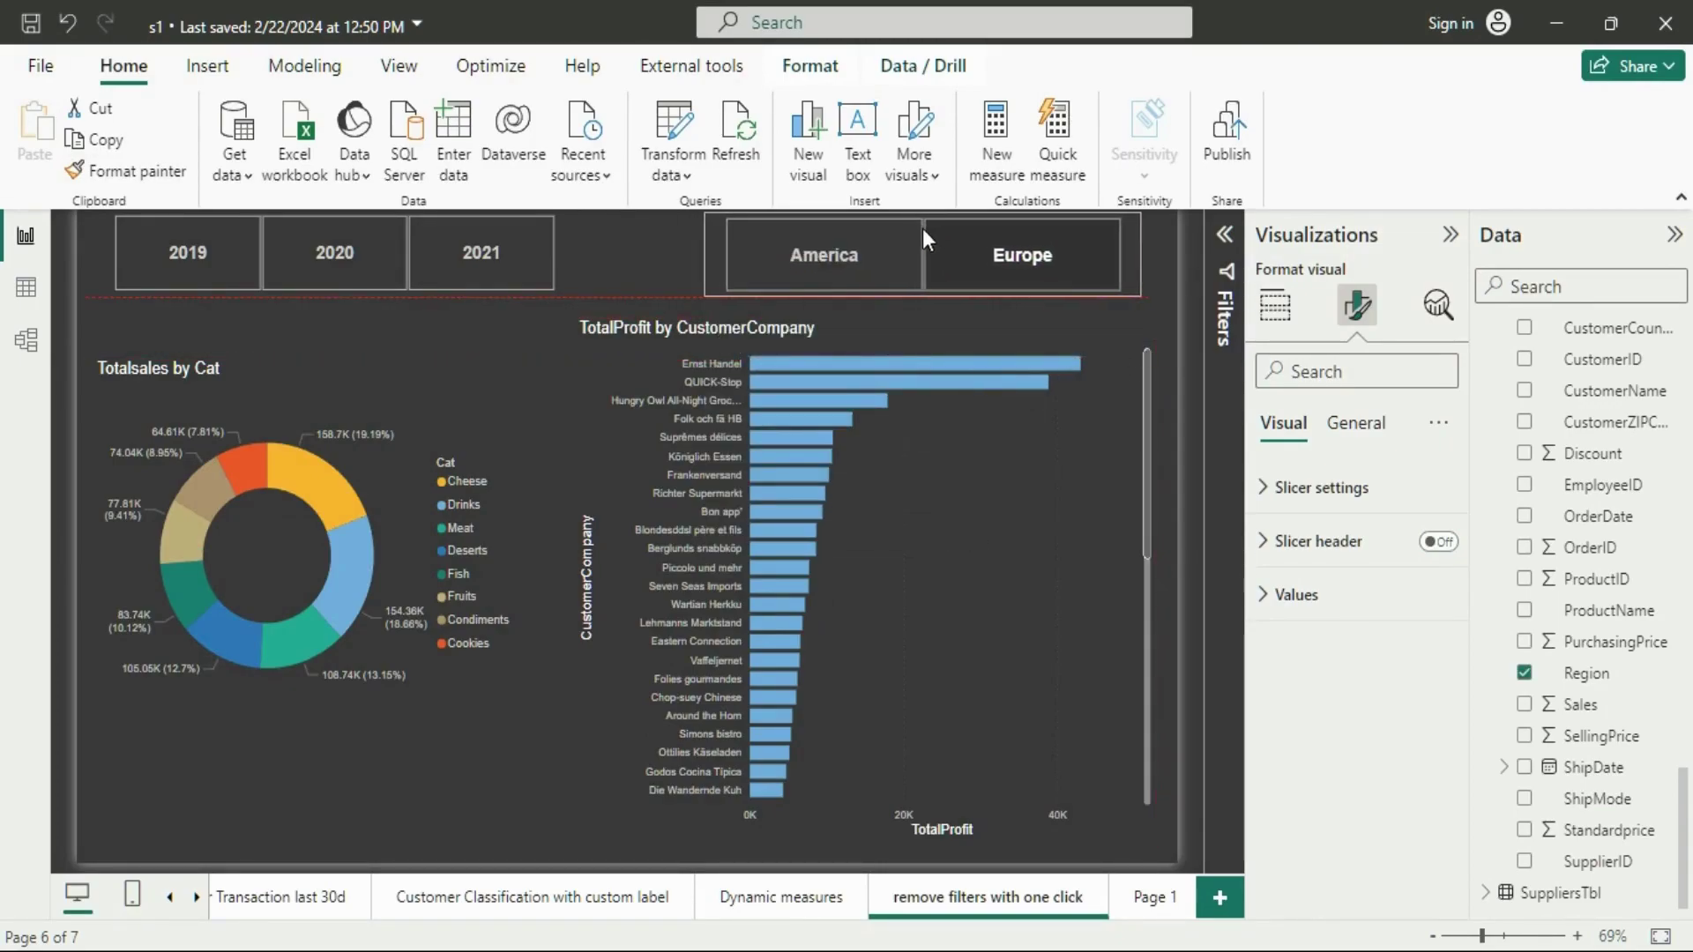
{"action": "left_click", "coordinate": [542, 739]}
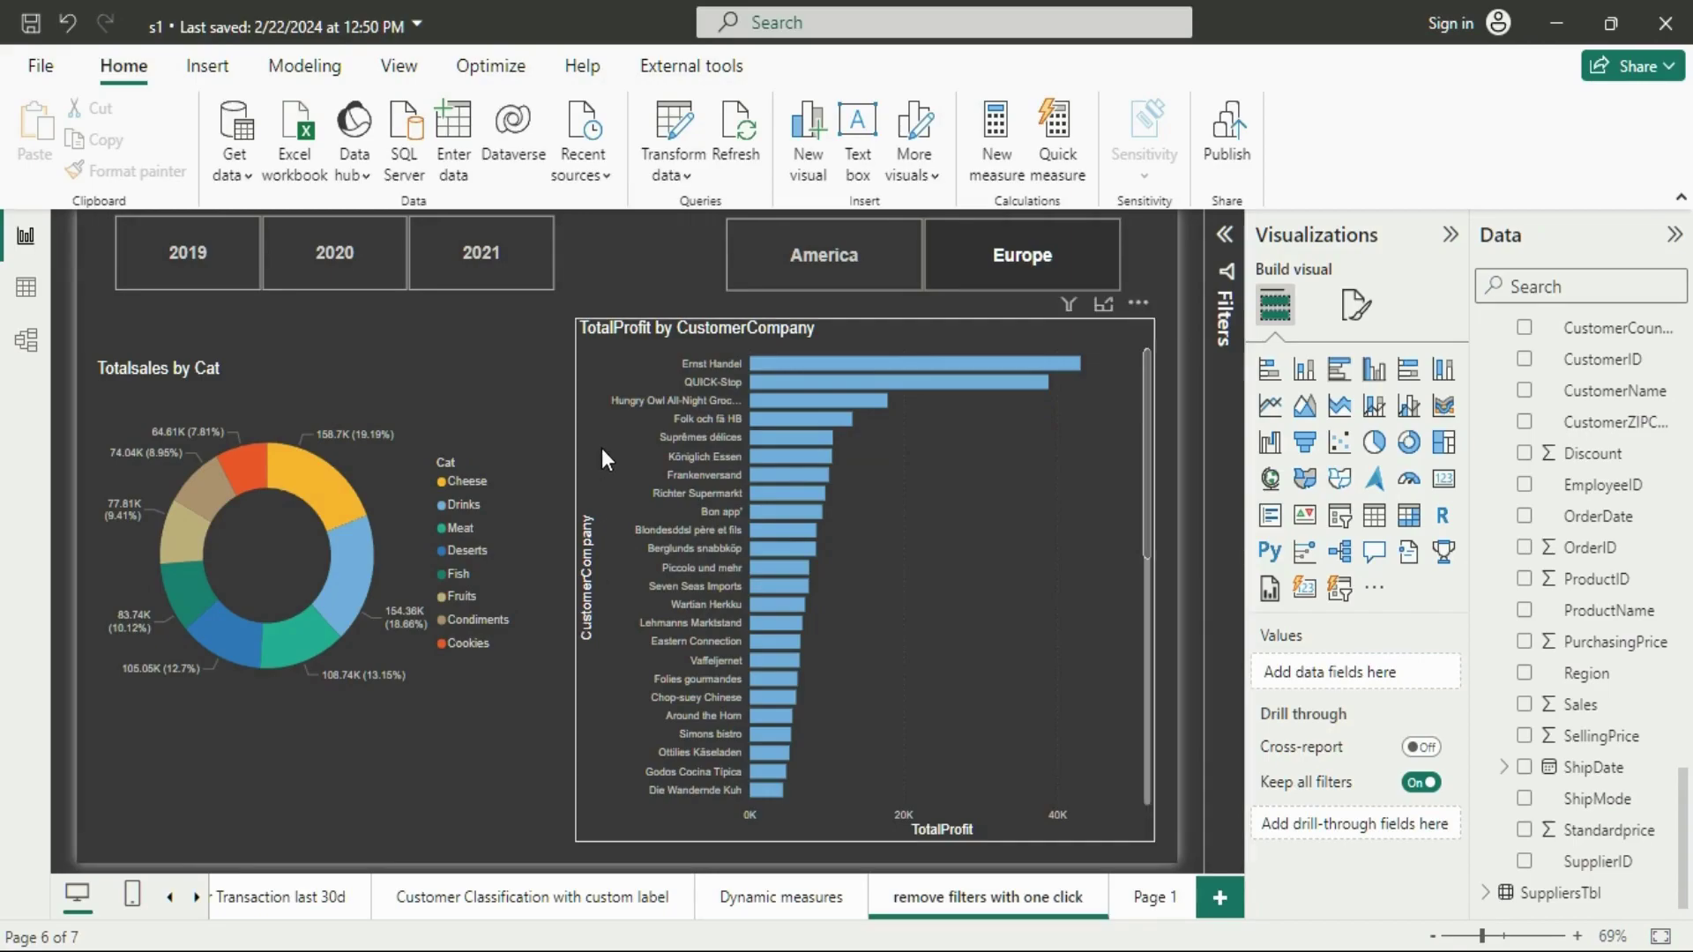
- Nudge the bar chart slightly right and down, and shift the donut chart slightly lower
{"action": "left_click_drag", "start_coordinate": [605, 366], "coordinate": [614, 358]}
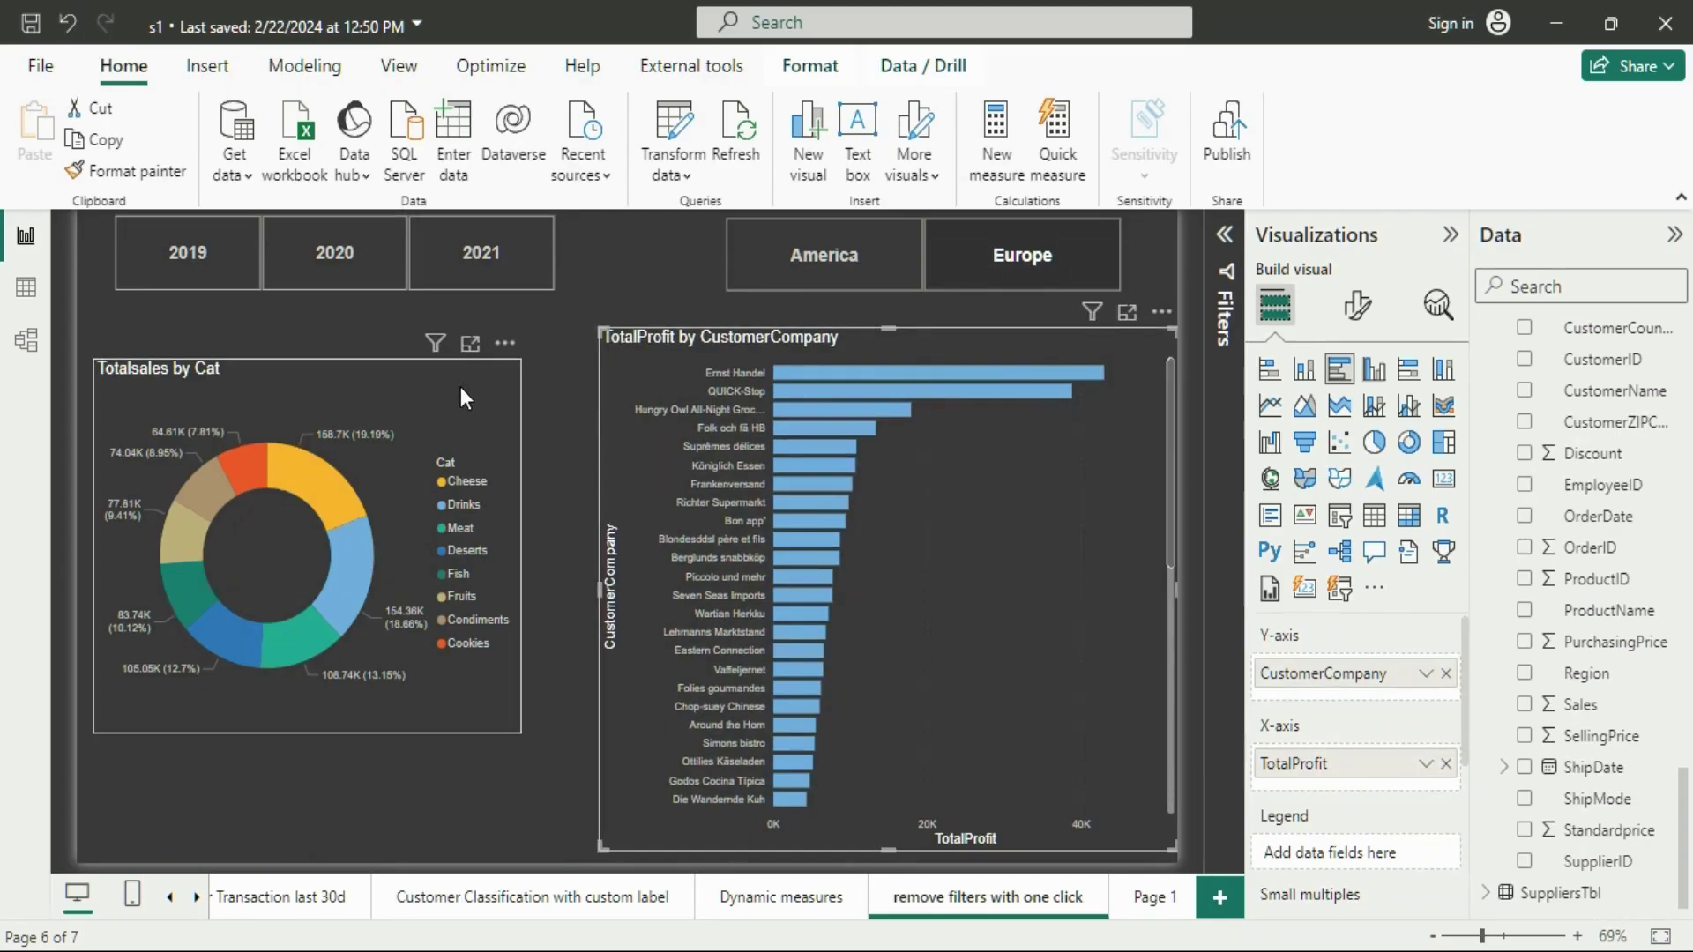
{"action": "left_click_drag", "start_coordinate": [461, 388], "coordinate": [466, 414]}
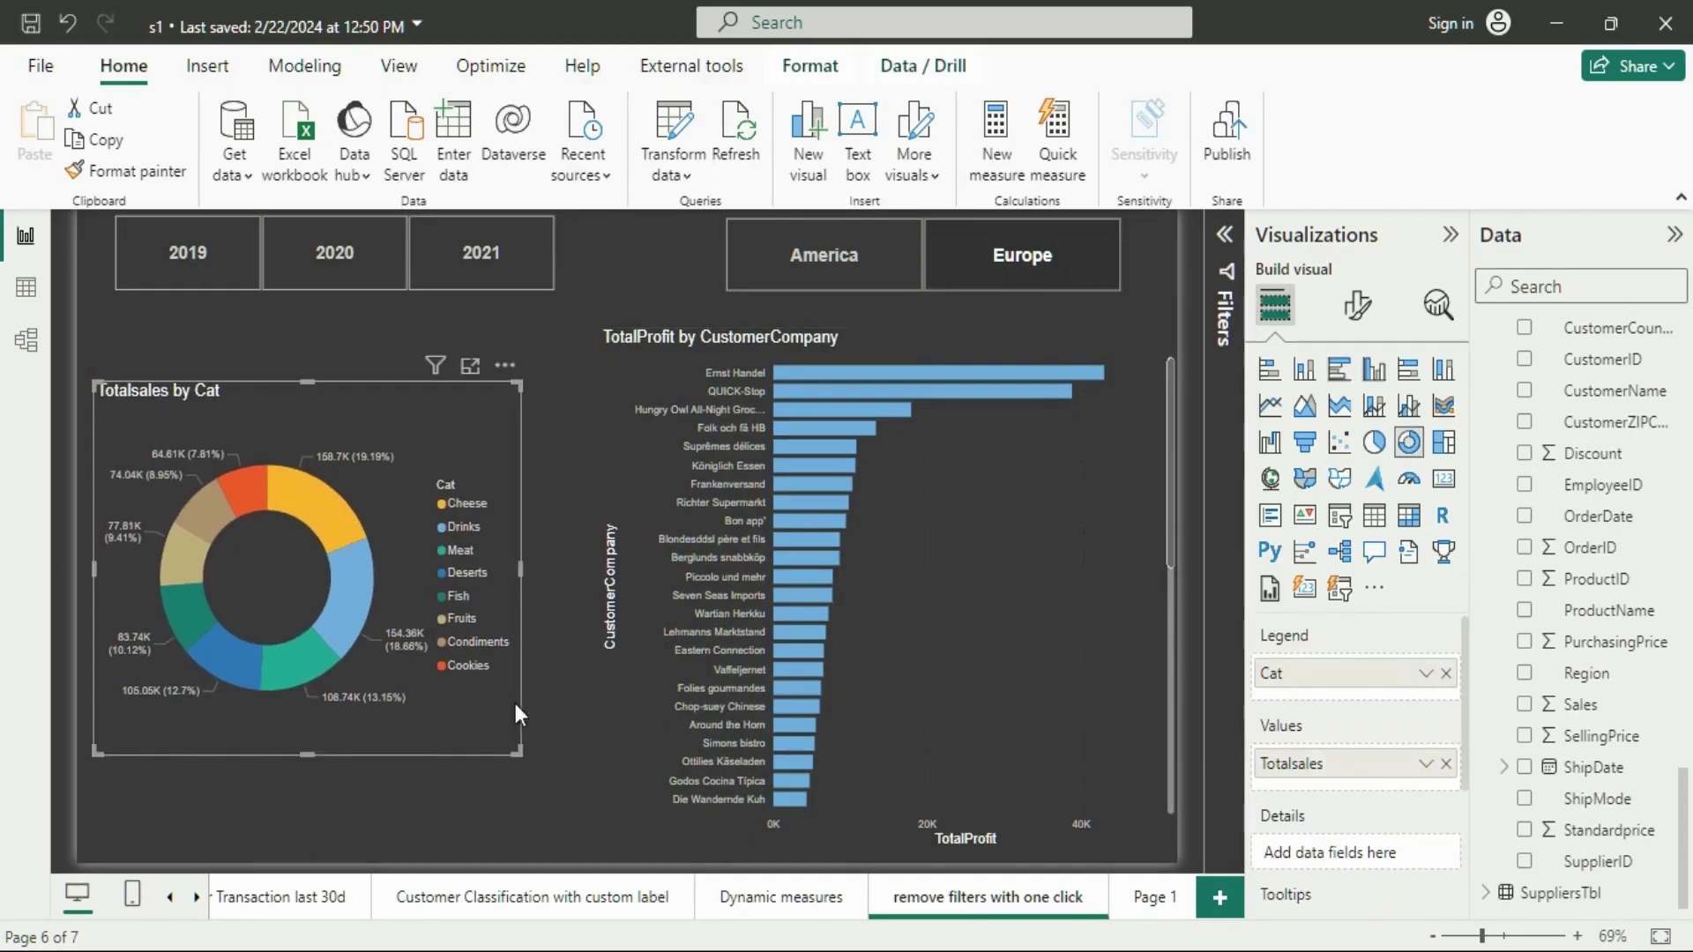
{"action": "left_click", "coordinate": [511, 787]}
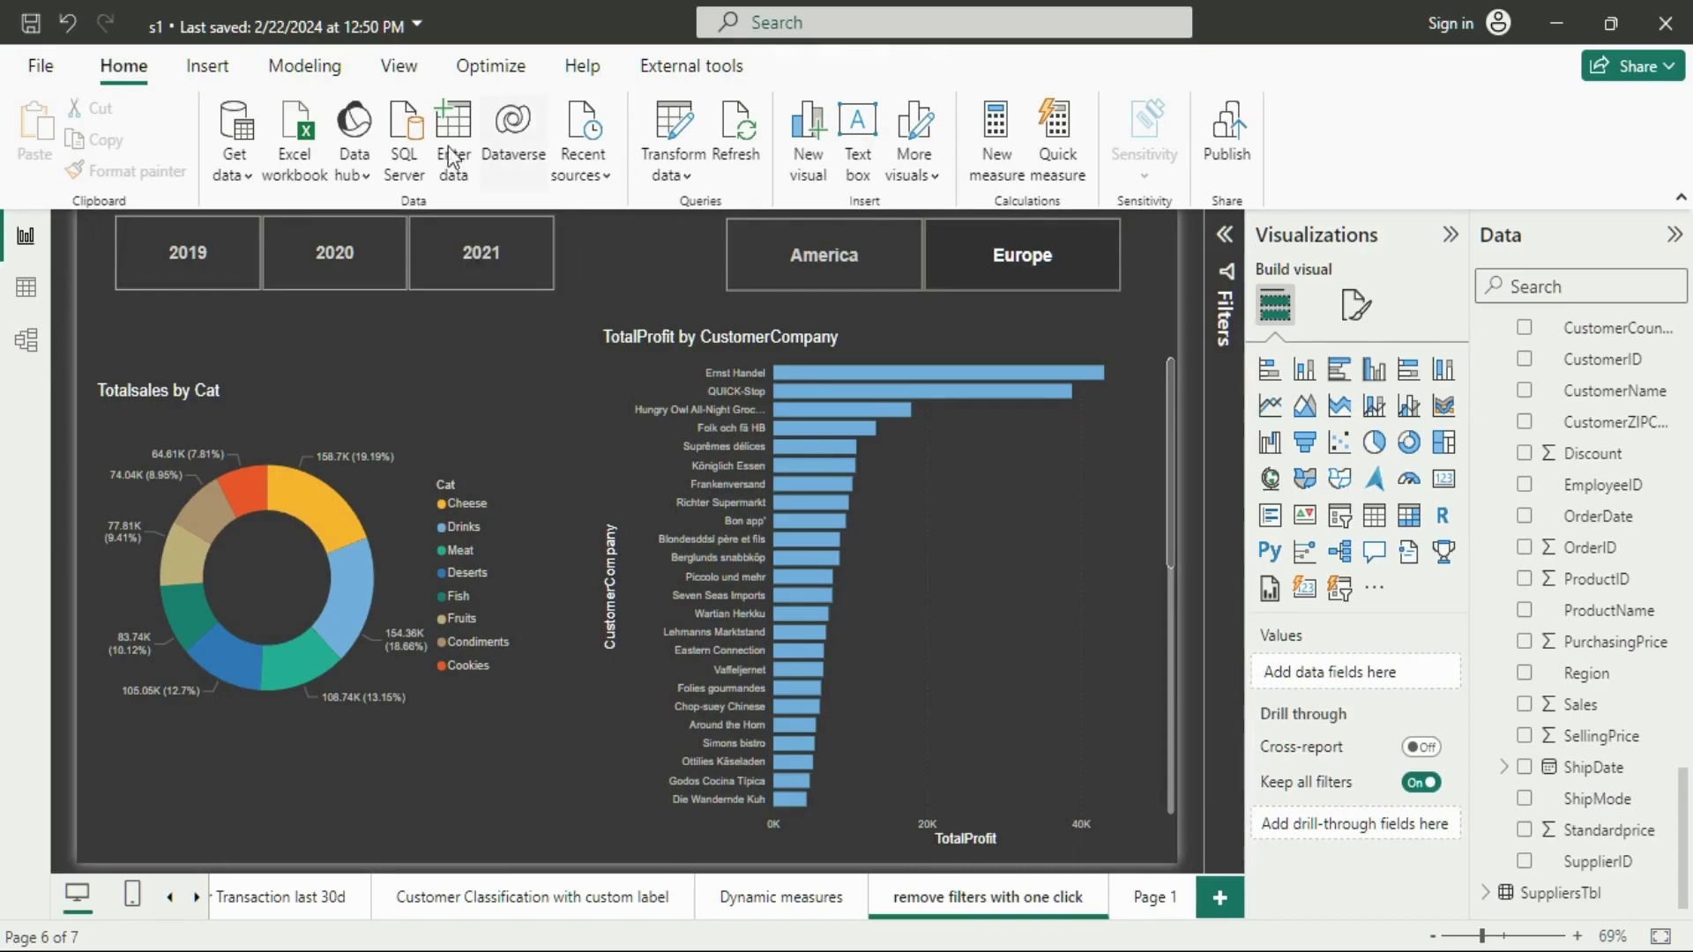
- Add a bookmark of the current page state and name it removefilters
{"action": "left_click", "coordinate": [399, 66]}
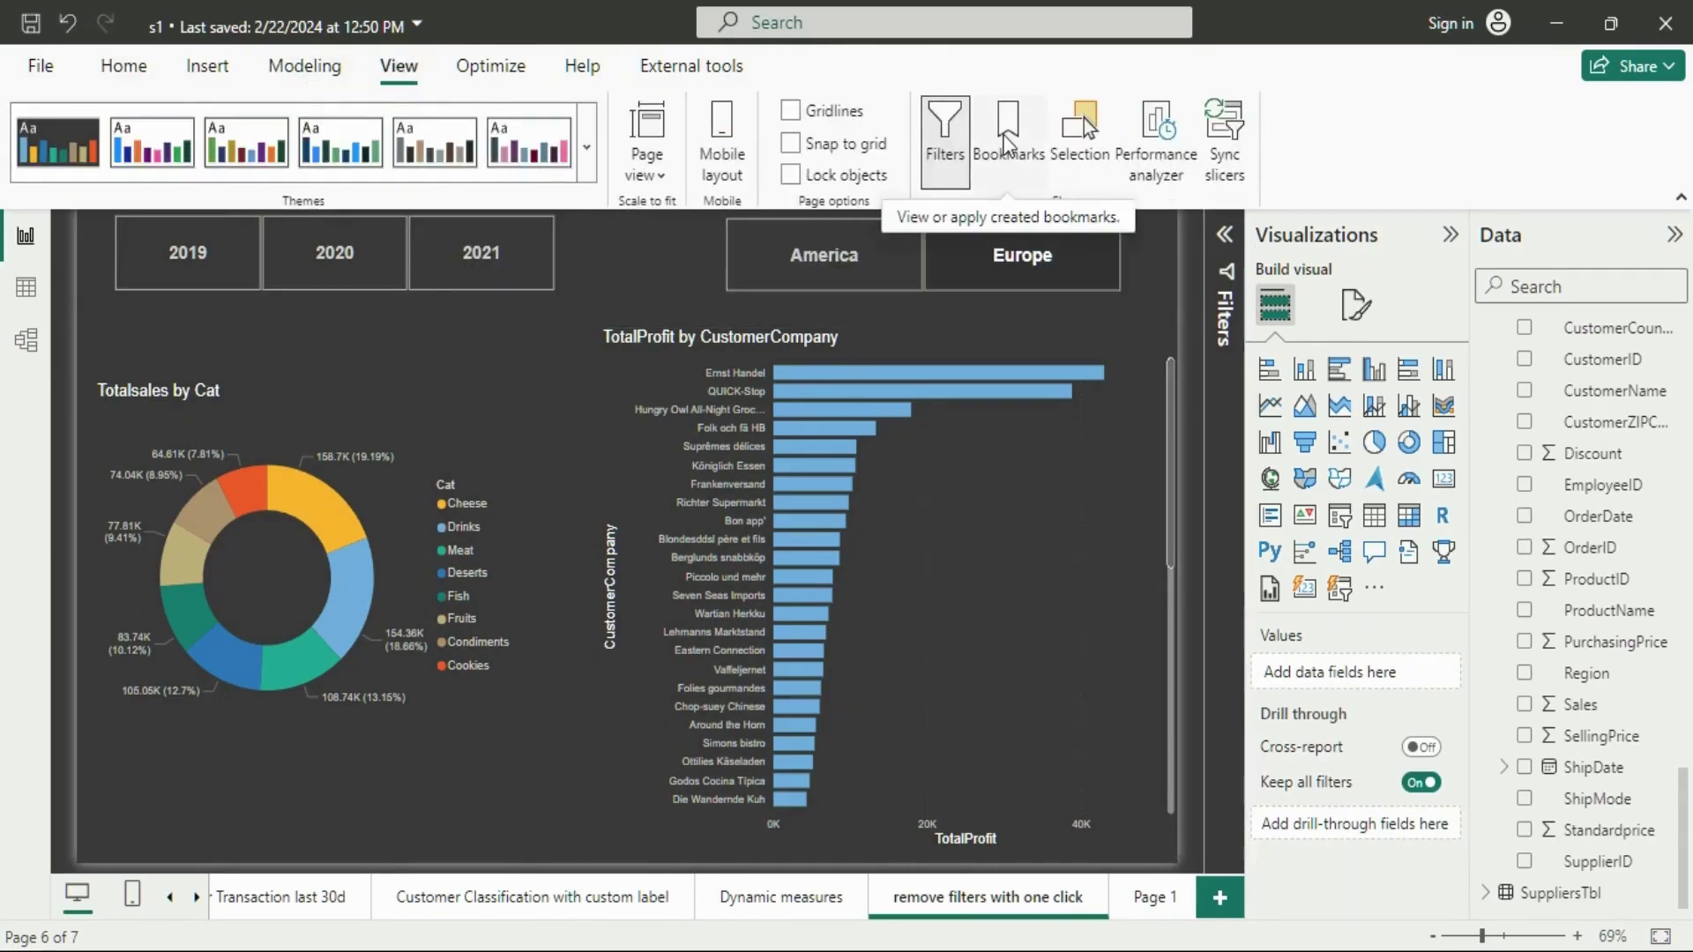
{"action": "left_click", "coordinate": [986, 159]}
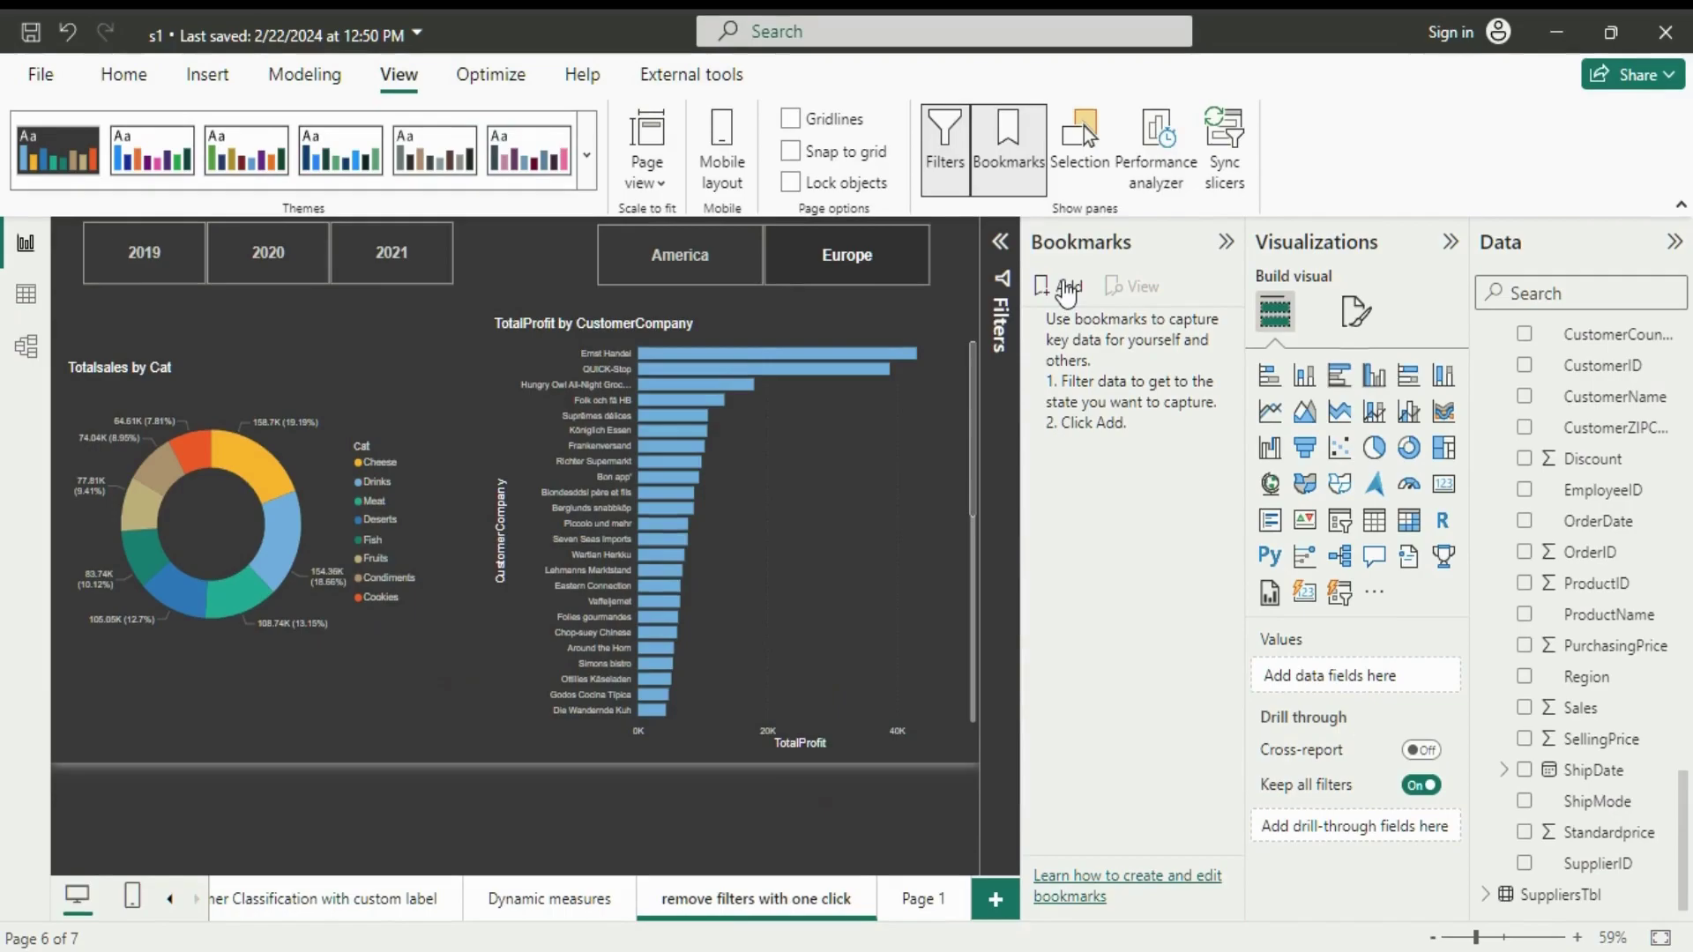
{"action": "left_click", "coordinate": [1067, 288]}
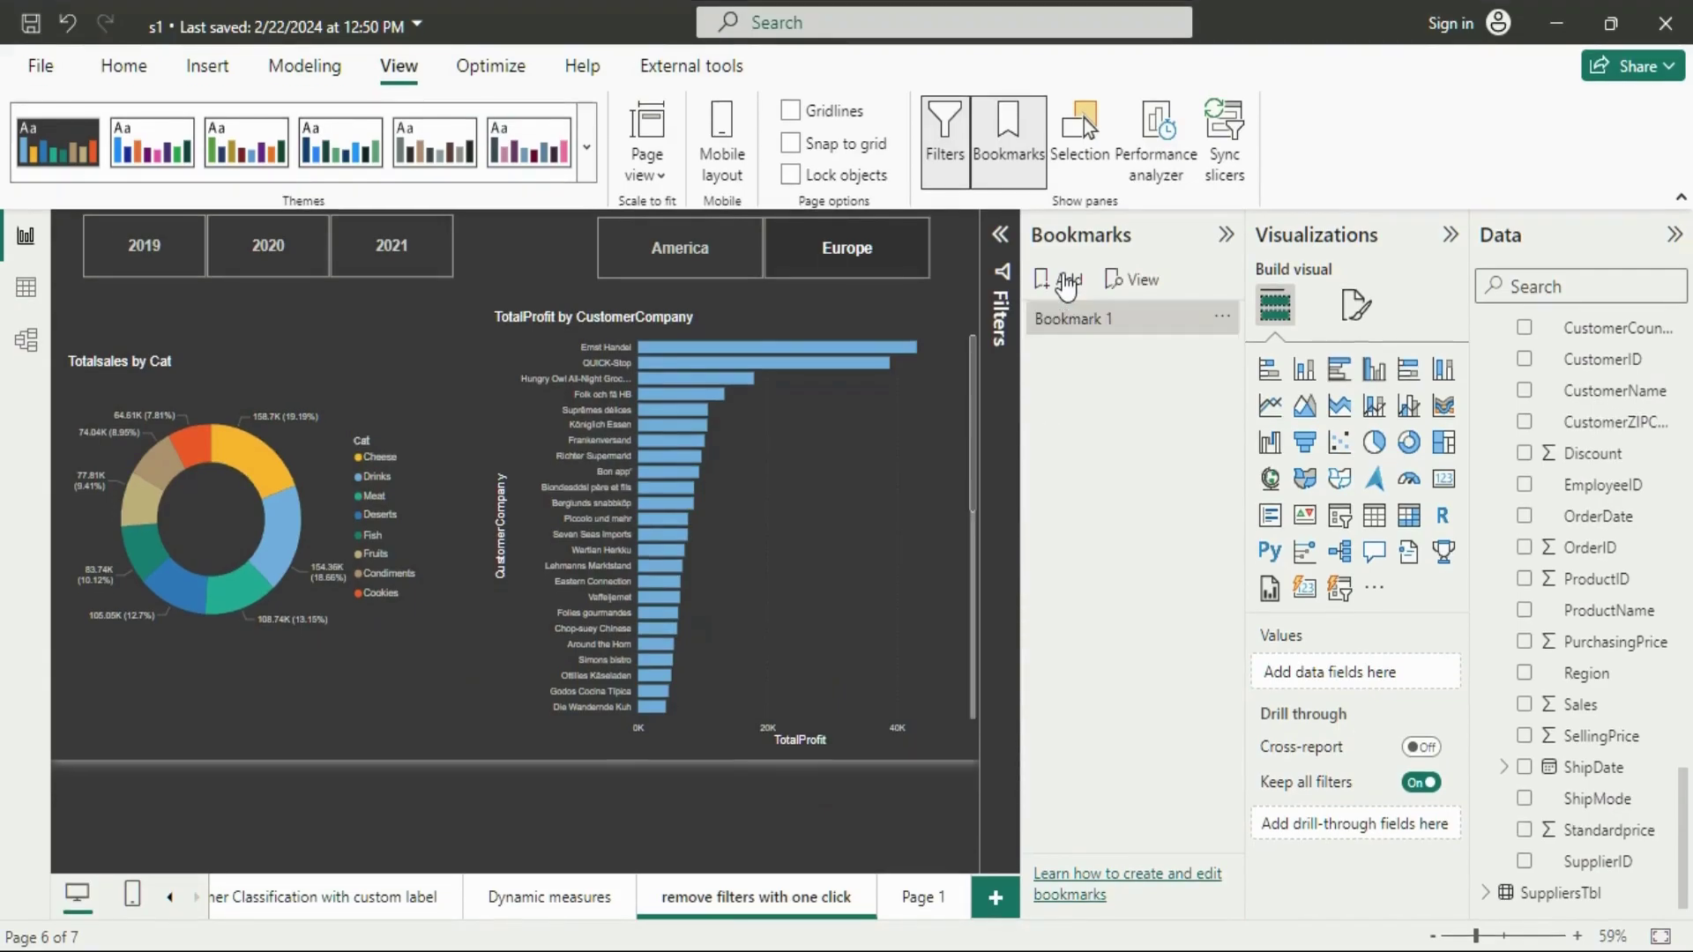
{"action": "double_click", "coordinate": [1086, 316]}
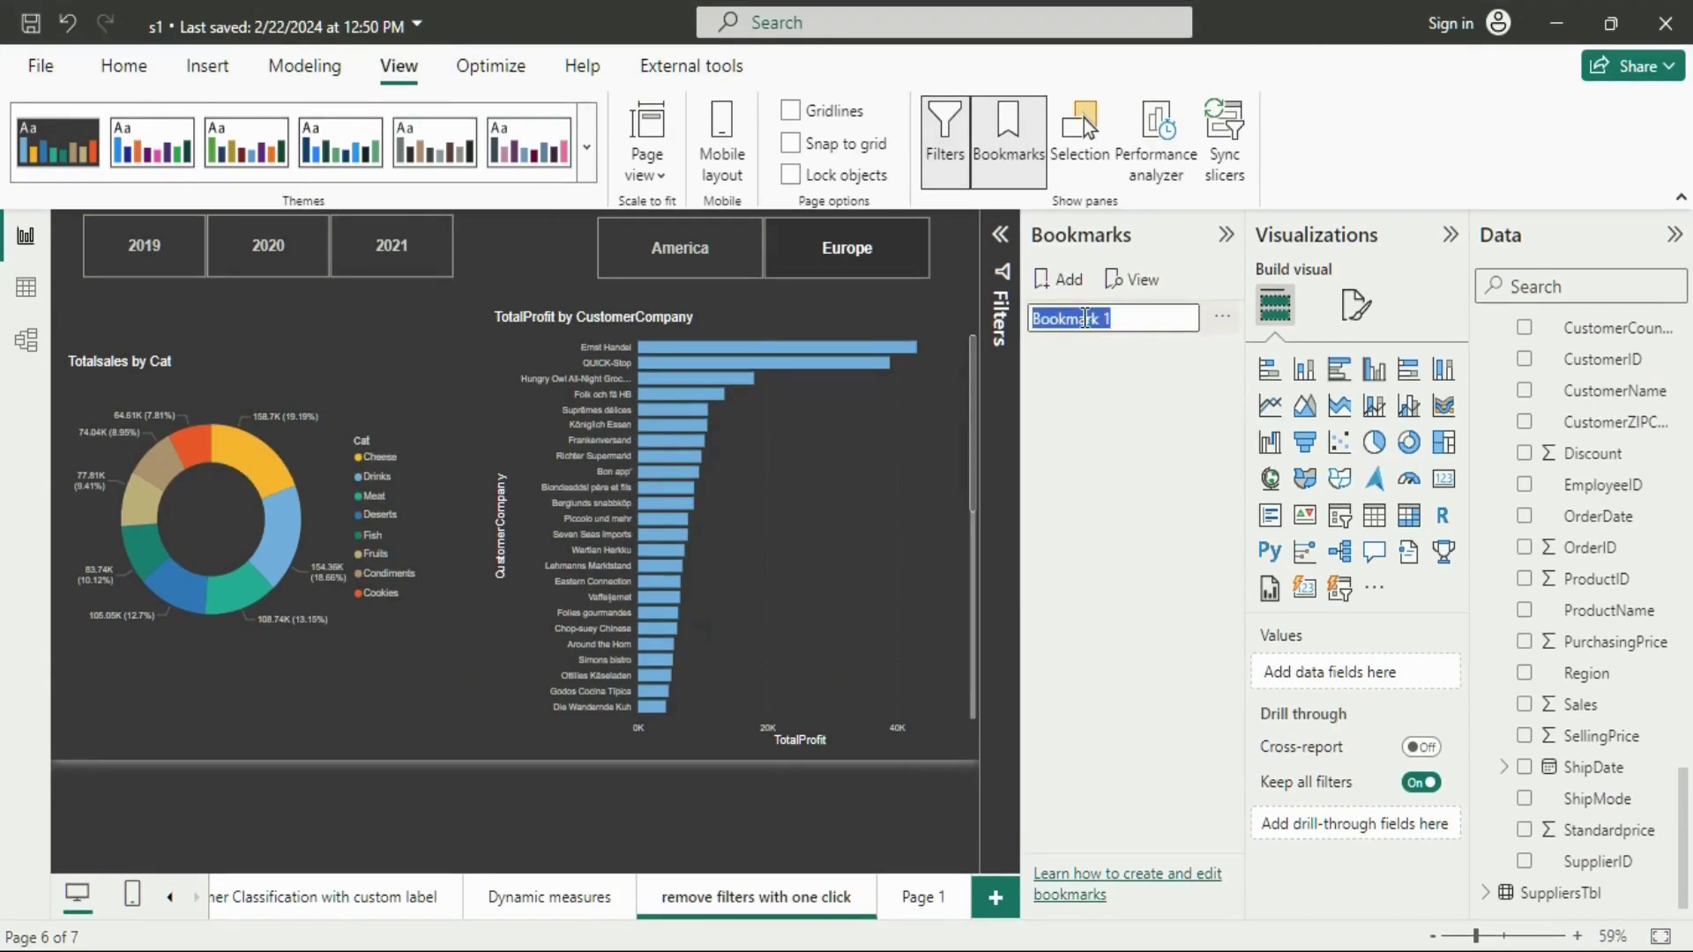
{"action": "type", "text": "rem"}
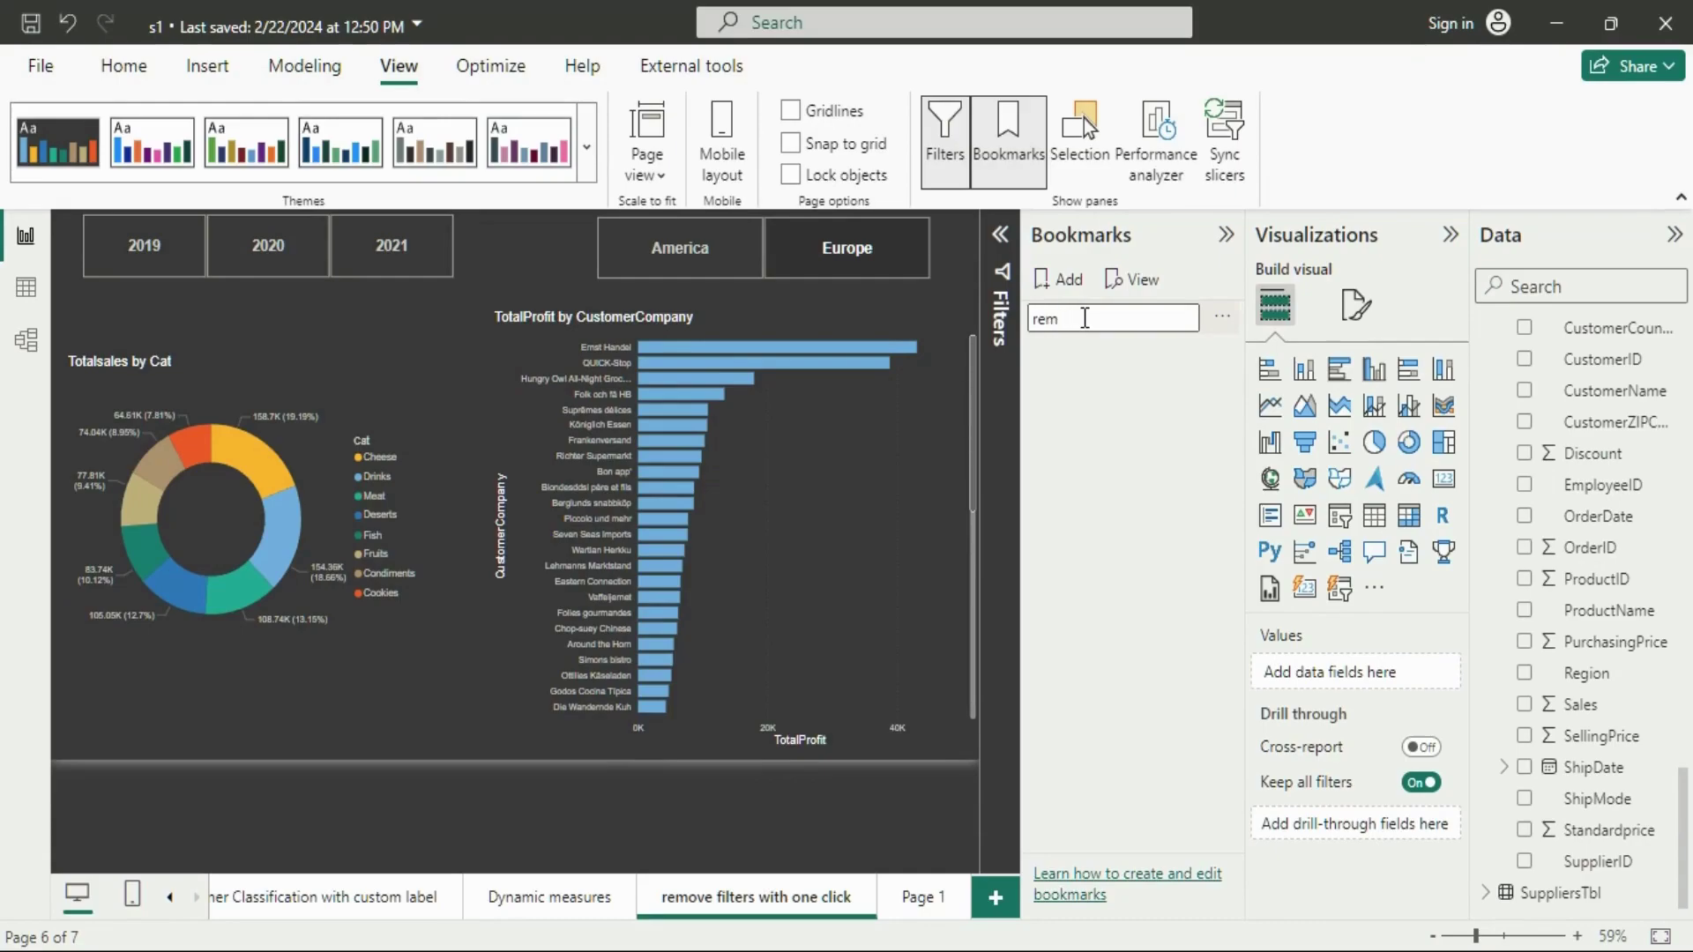
{"action": "type", "text": "ove"}
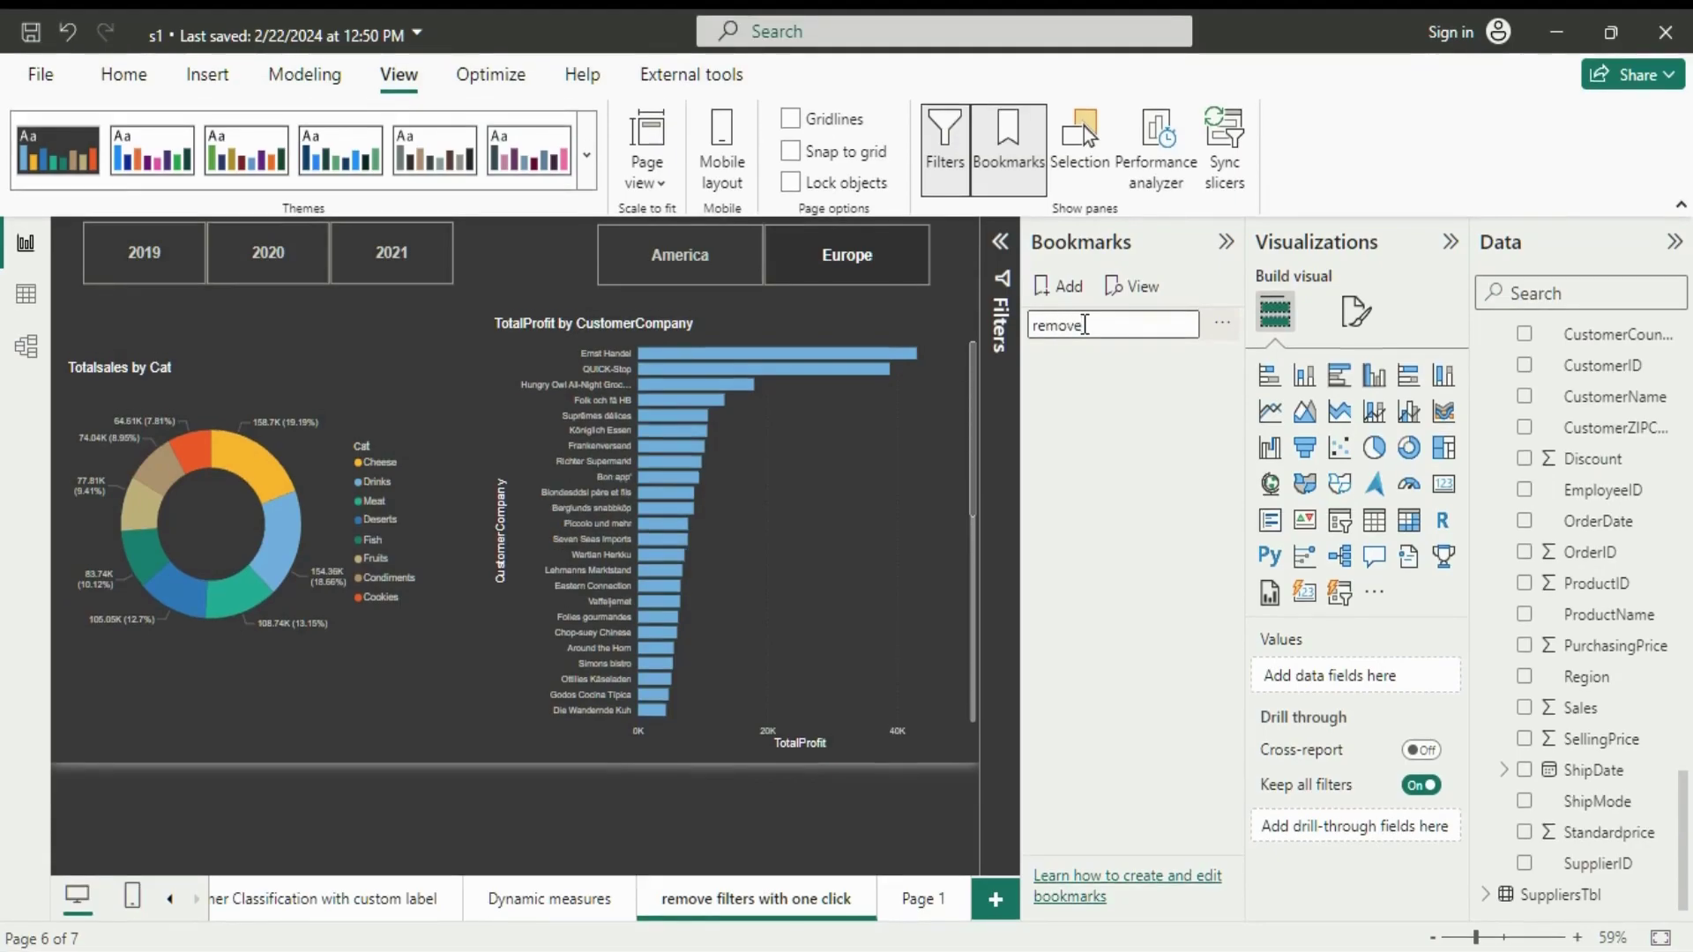
{"action": "type", "text": "filters"}
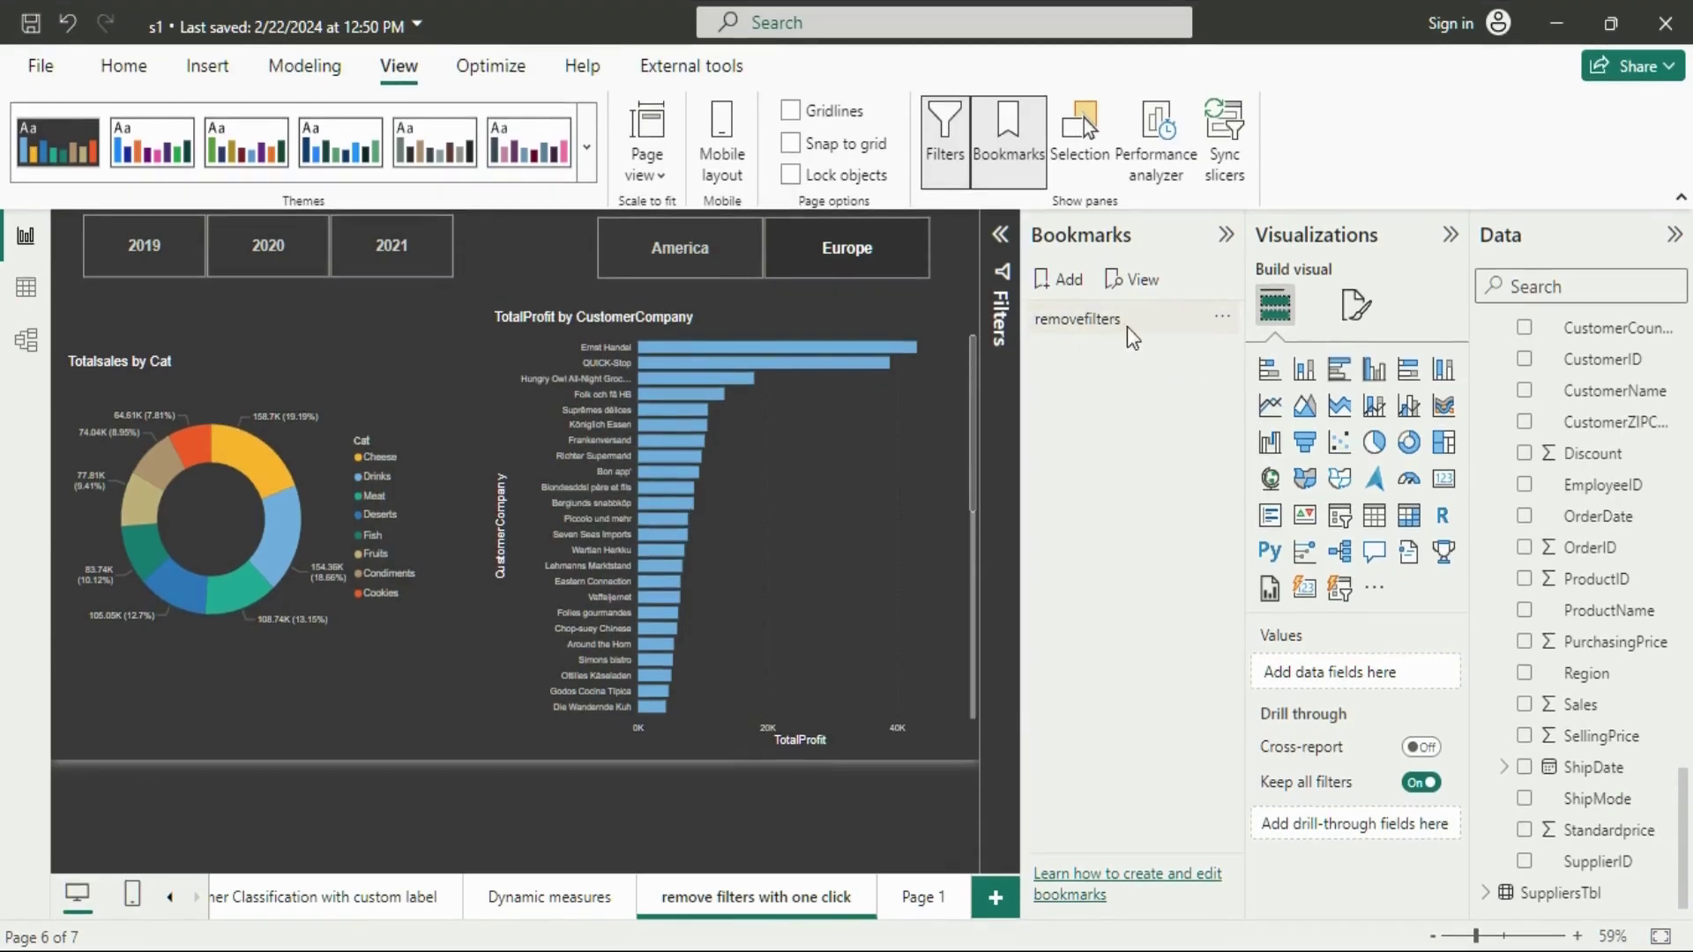
{"action": "key", "text": "Return"}
- Update the removefilters bookmark to the page's current state
{"action": "left_click", "coordinate": [1222, 319]}
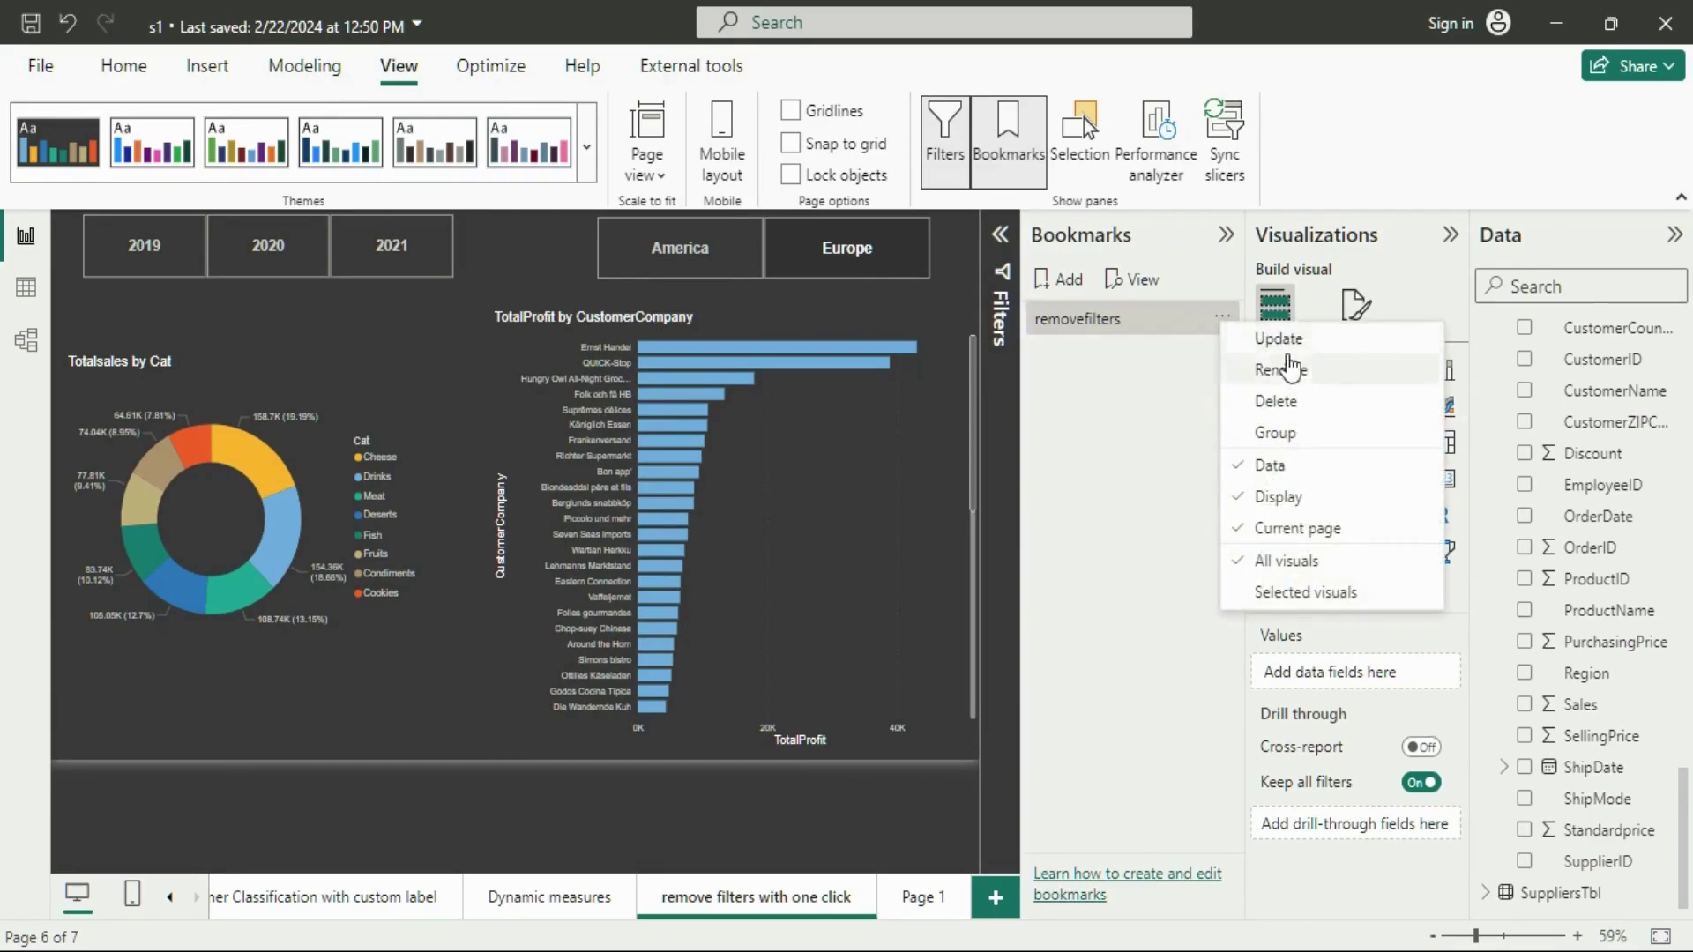
{"action": "left_click", "coordinate": [1290, 343]}
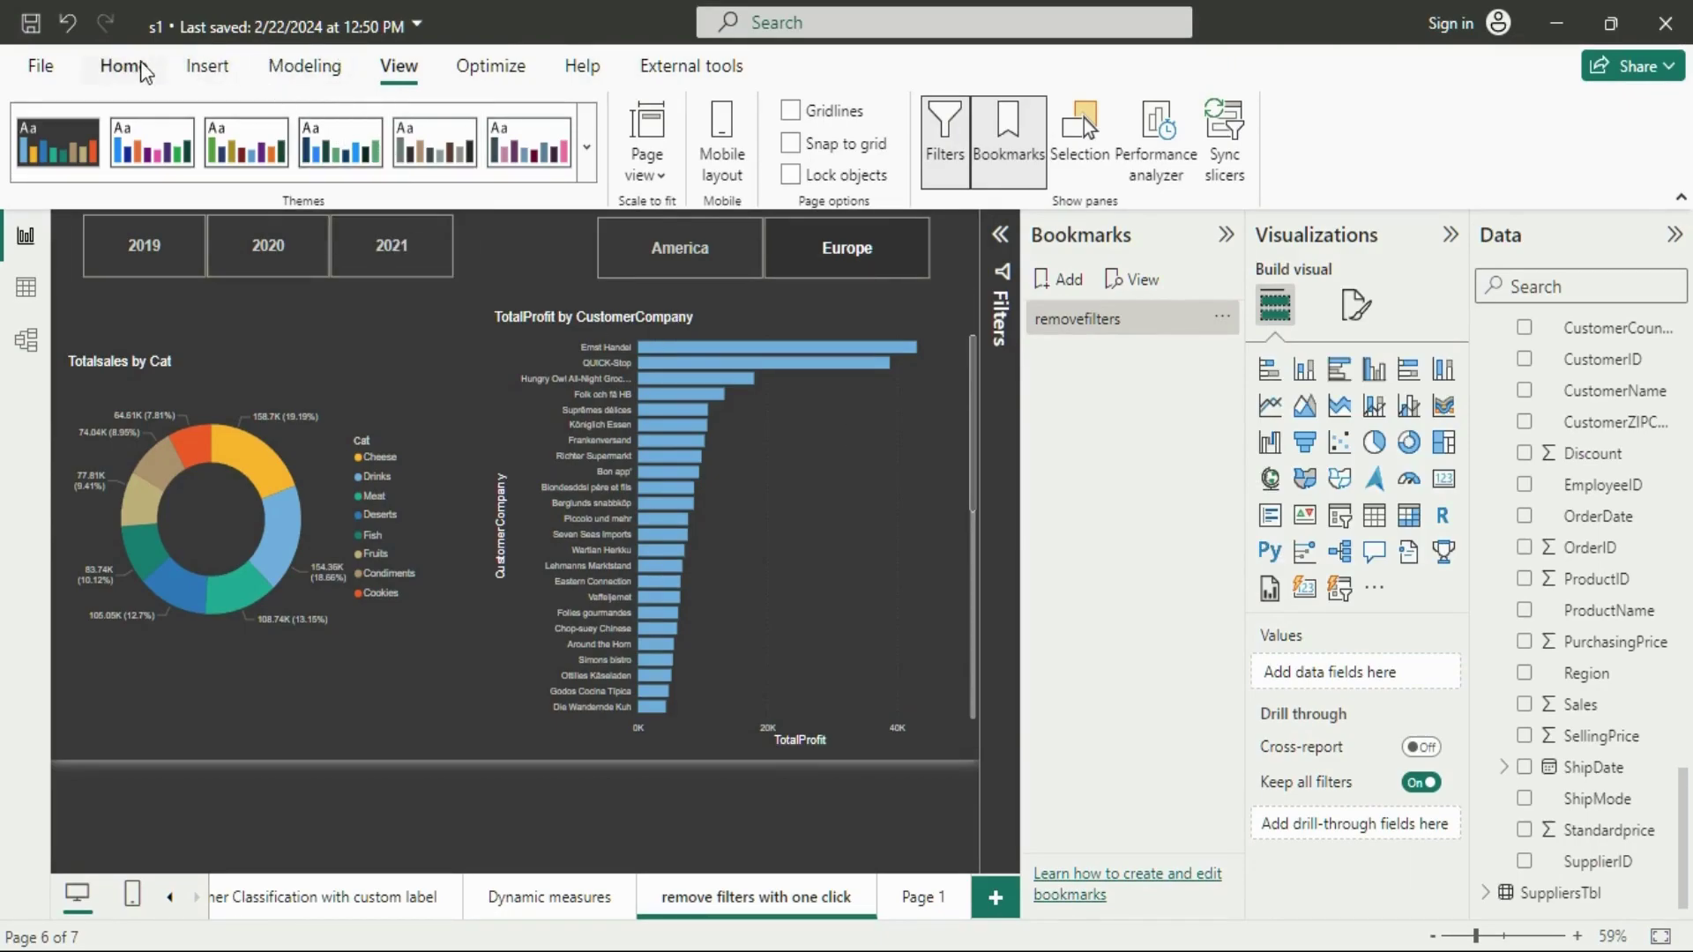
{"action": "left_click", "coordinate": [164, 71]}
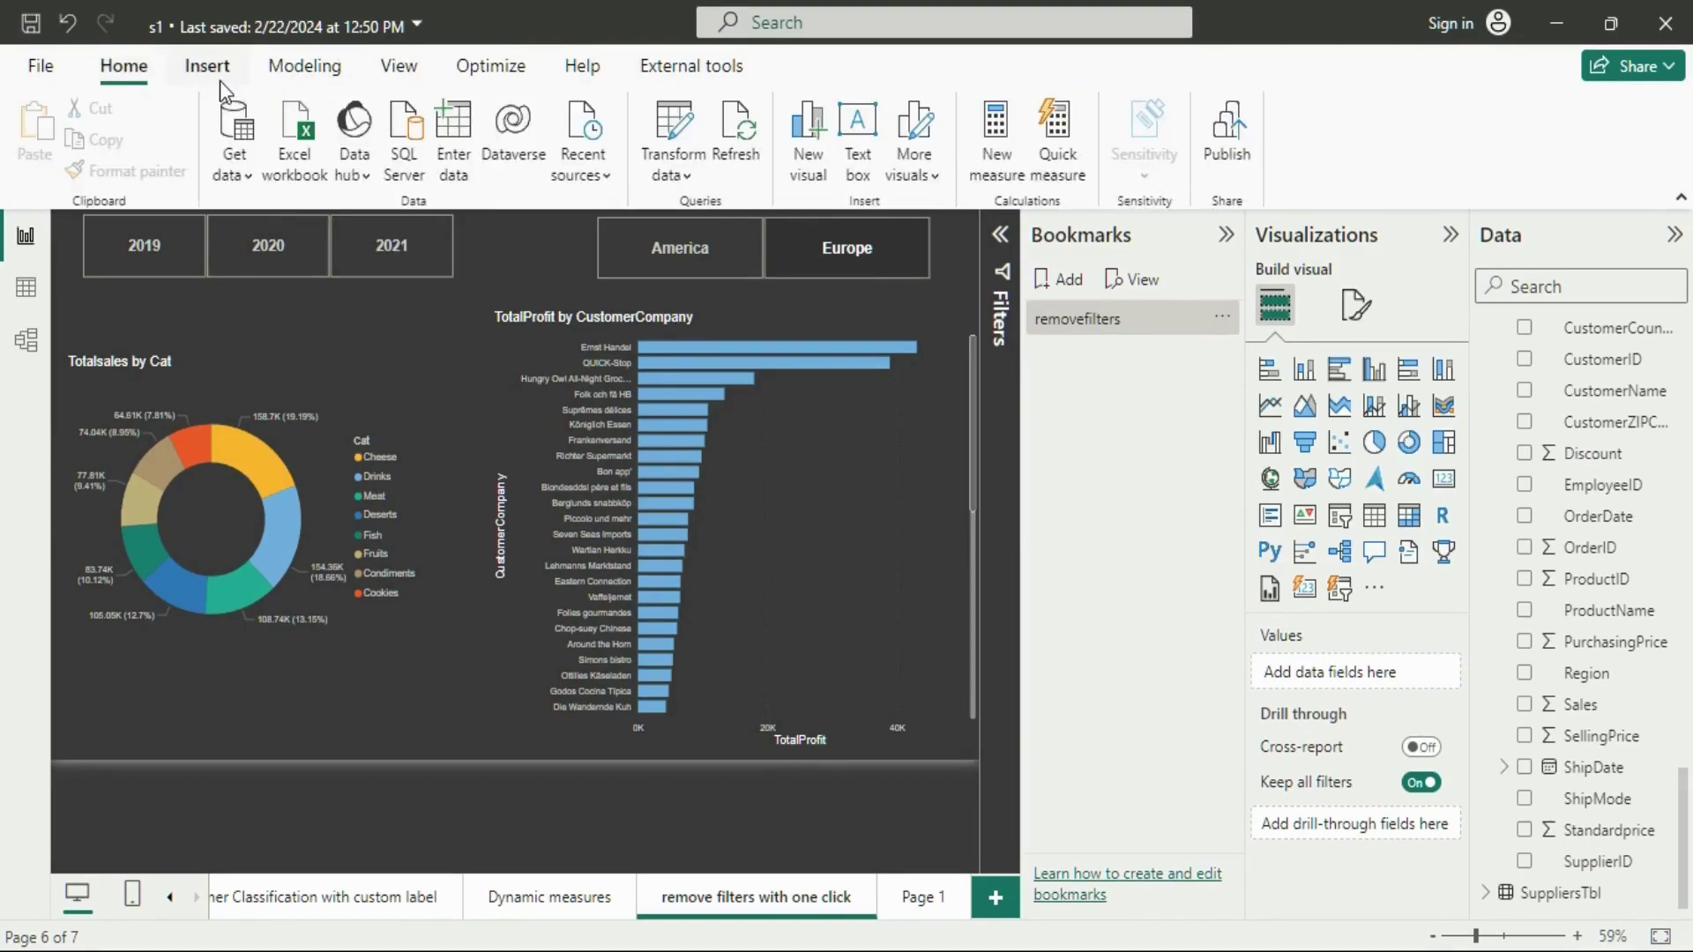
- Insert a Reset button and place it just below the Europe tile of the Region slicer
{"action": "left_click", "coordinate": [204, 70]}
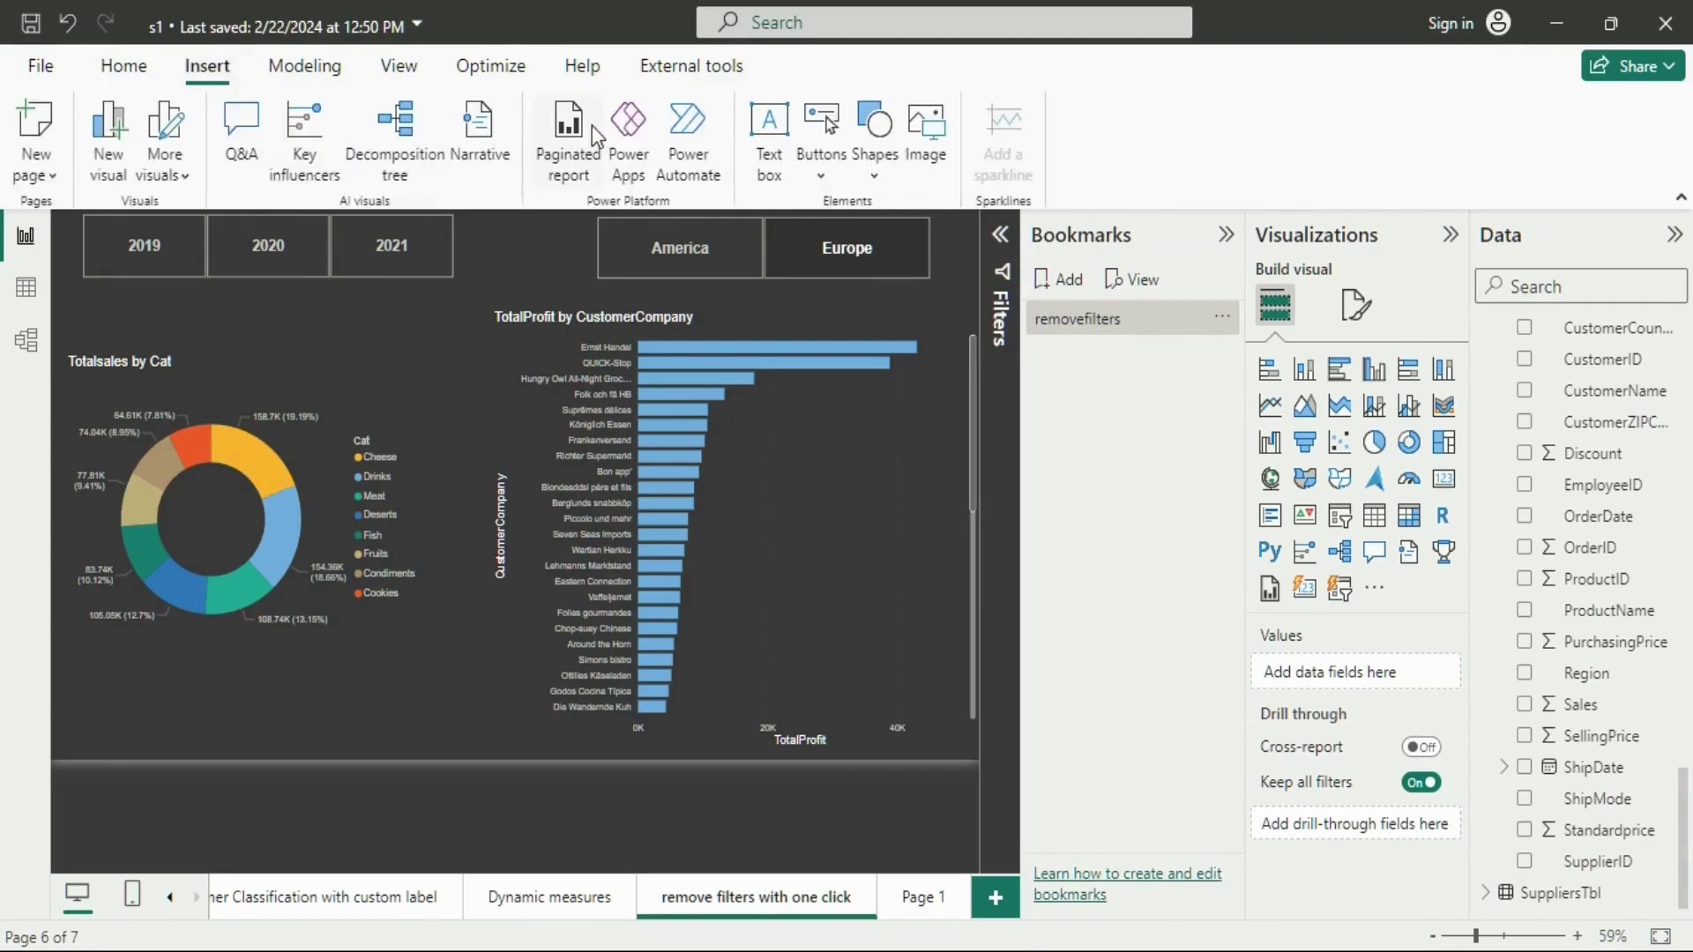
{"action": "left_click", "coordinate": [822, 139]}
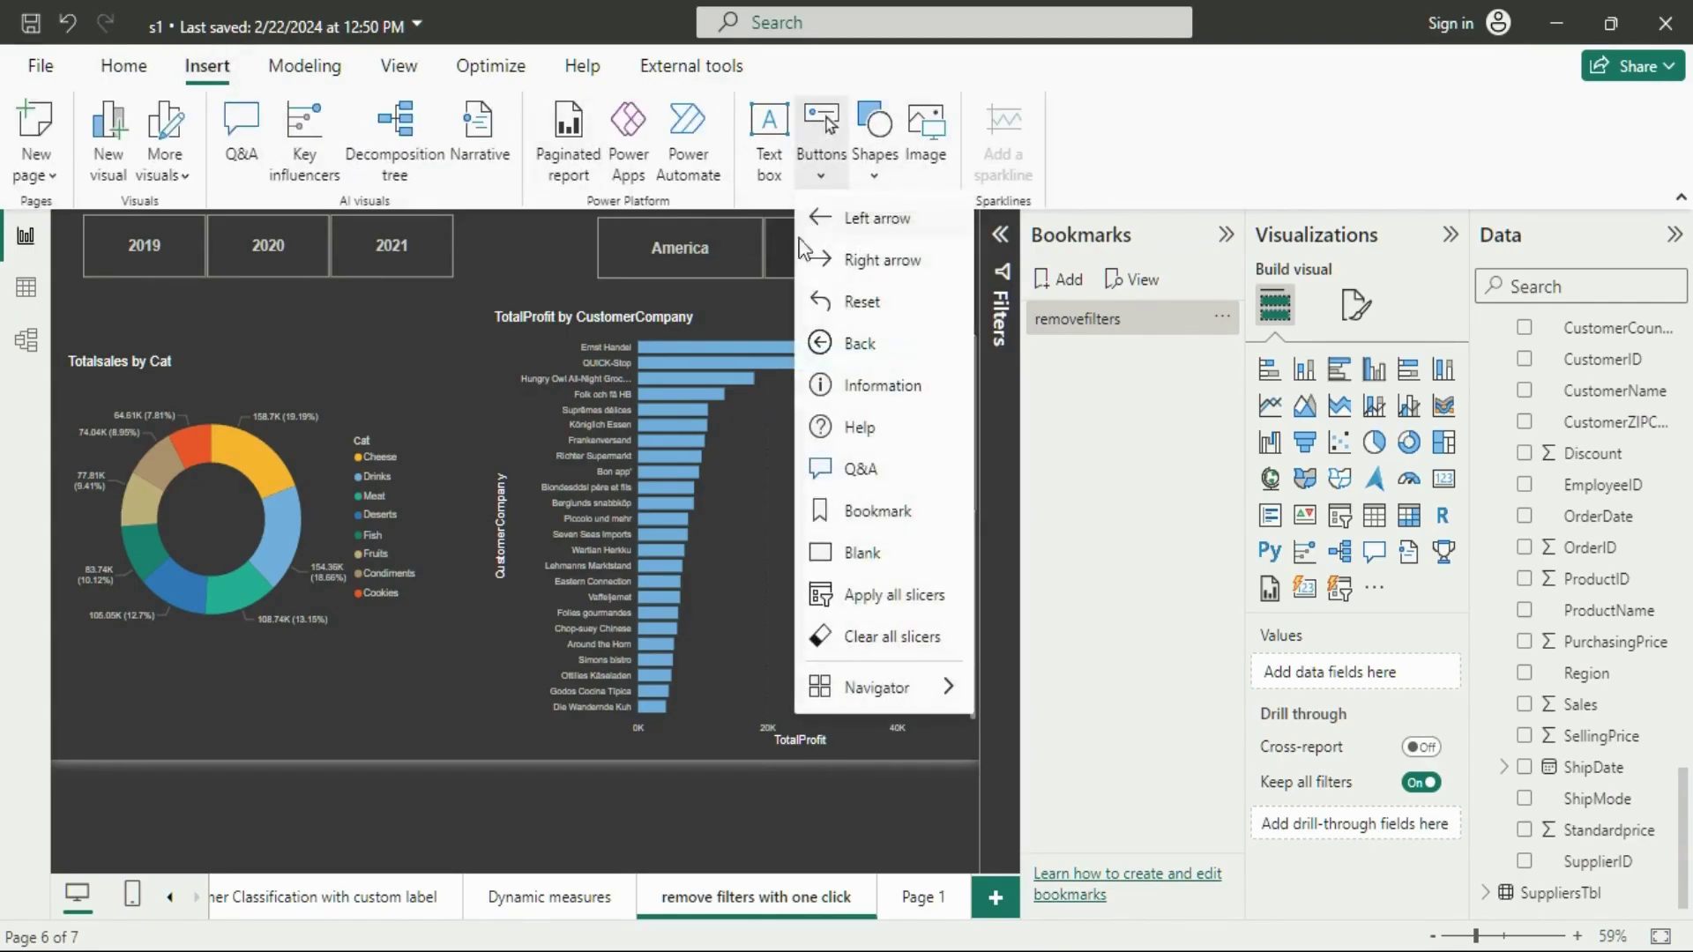
{"action": "left_click", "coordinate": [889, 305]}
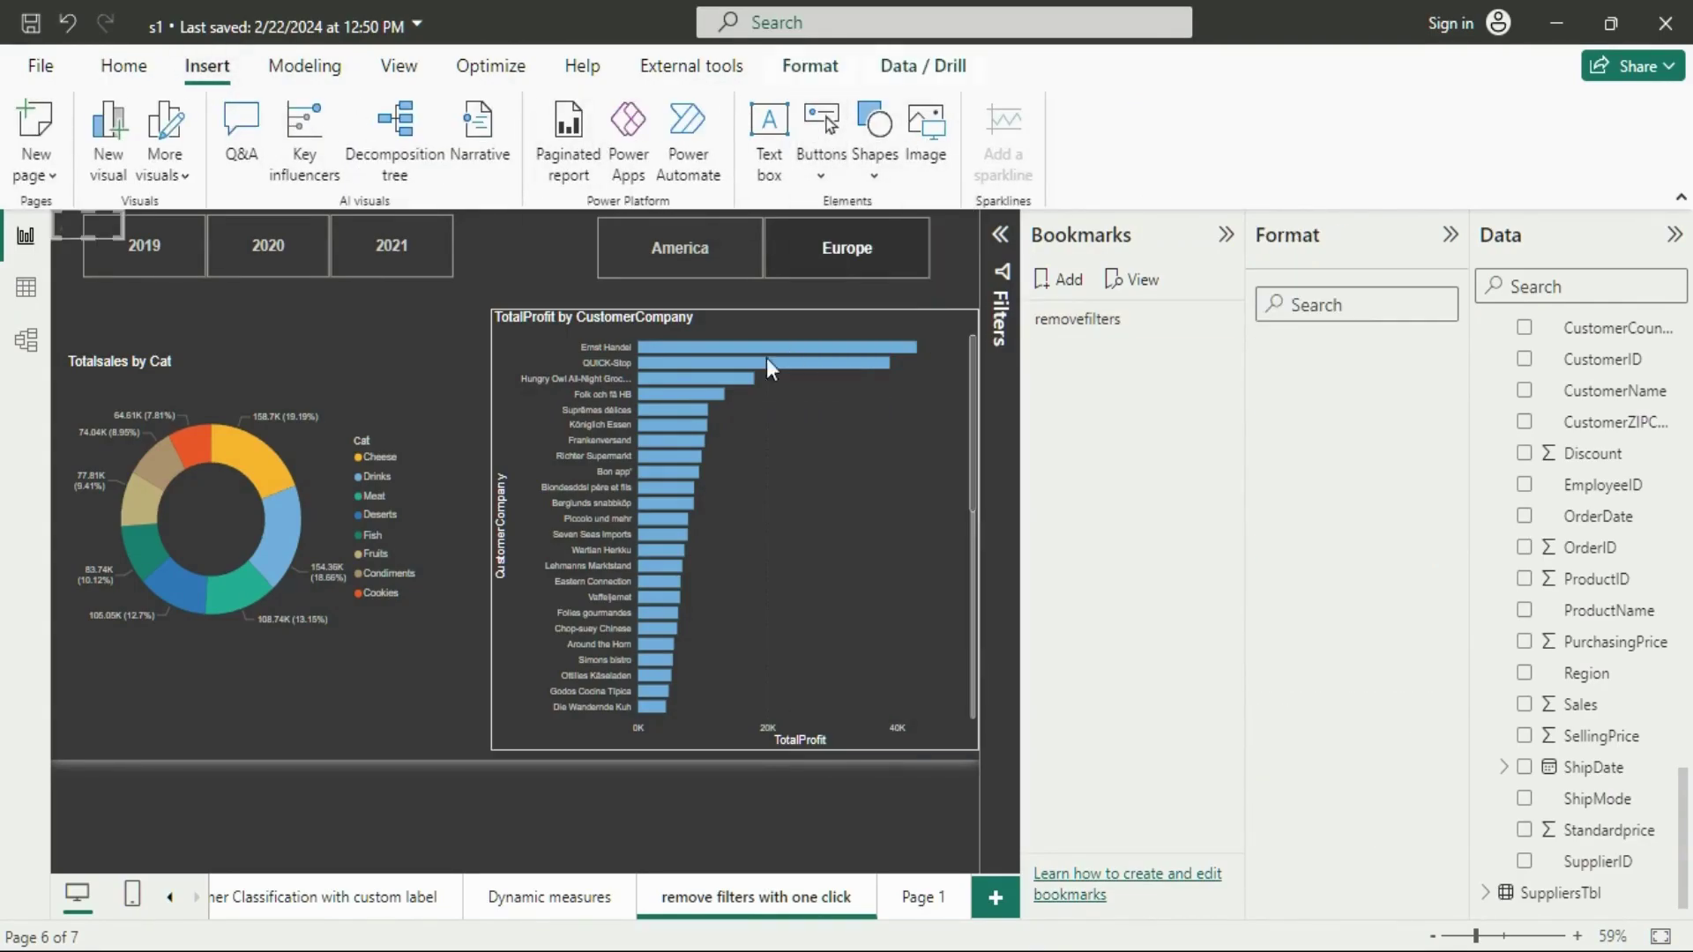
{"action": "left_click_drag", "start_coordinate": [109, 219], "coordinate": [892, 294]}
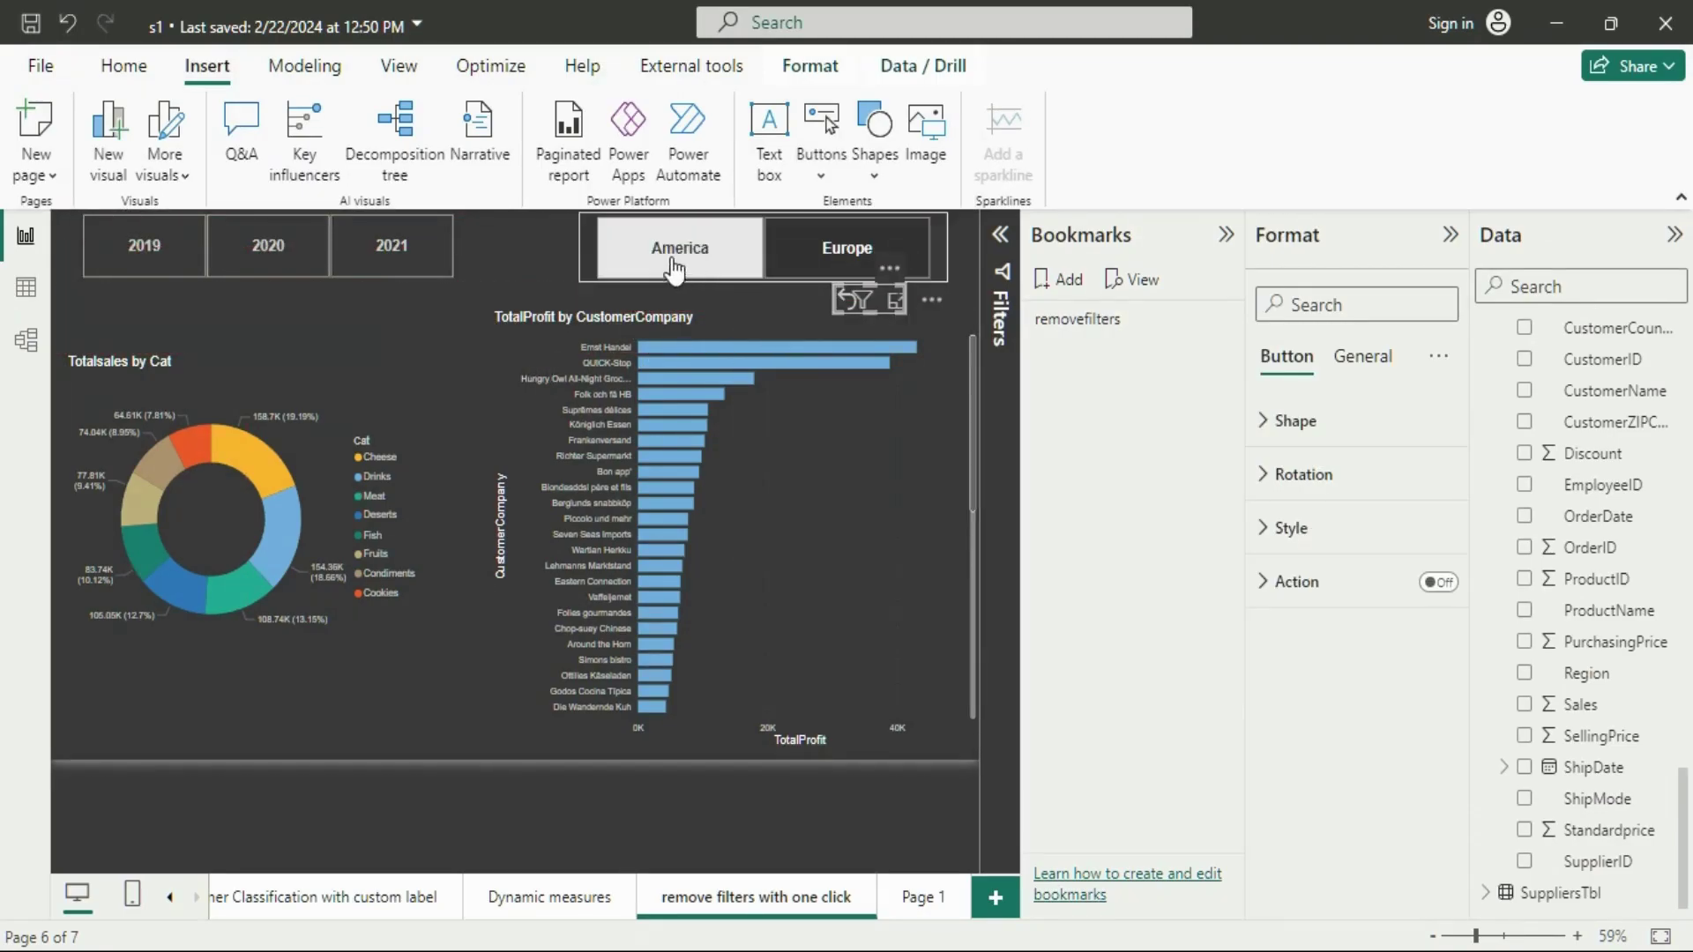
- Shift the Region slicer left, place the reset button beside it at the same height, and enlarge the button slightly
{"action": "left_click_drag", "start_coordinate": [581, 256], "coordinate": [483, 250]}
{"action": "left_click_drag", "start_coordinate": [861, 304], "coordinate": [919, 247]}
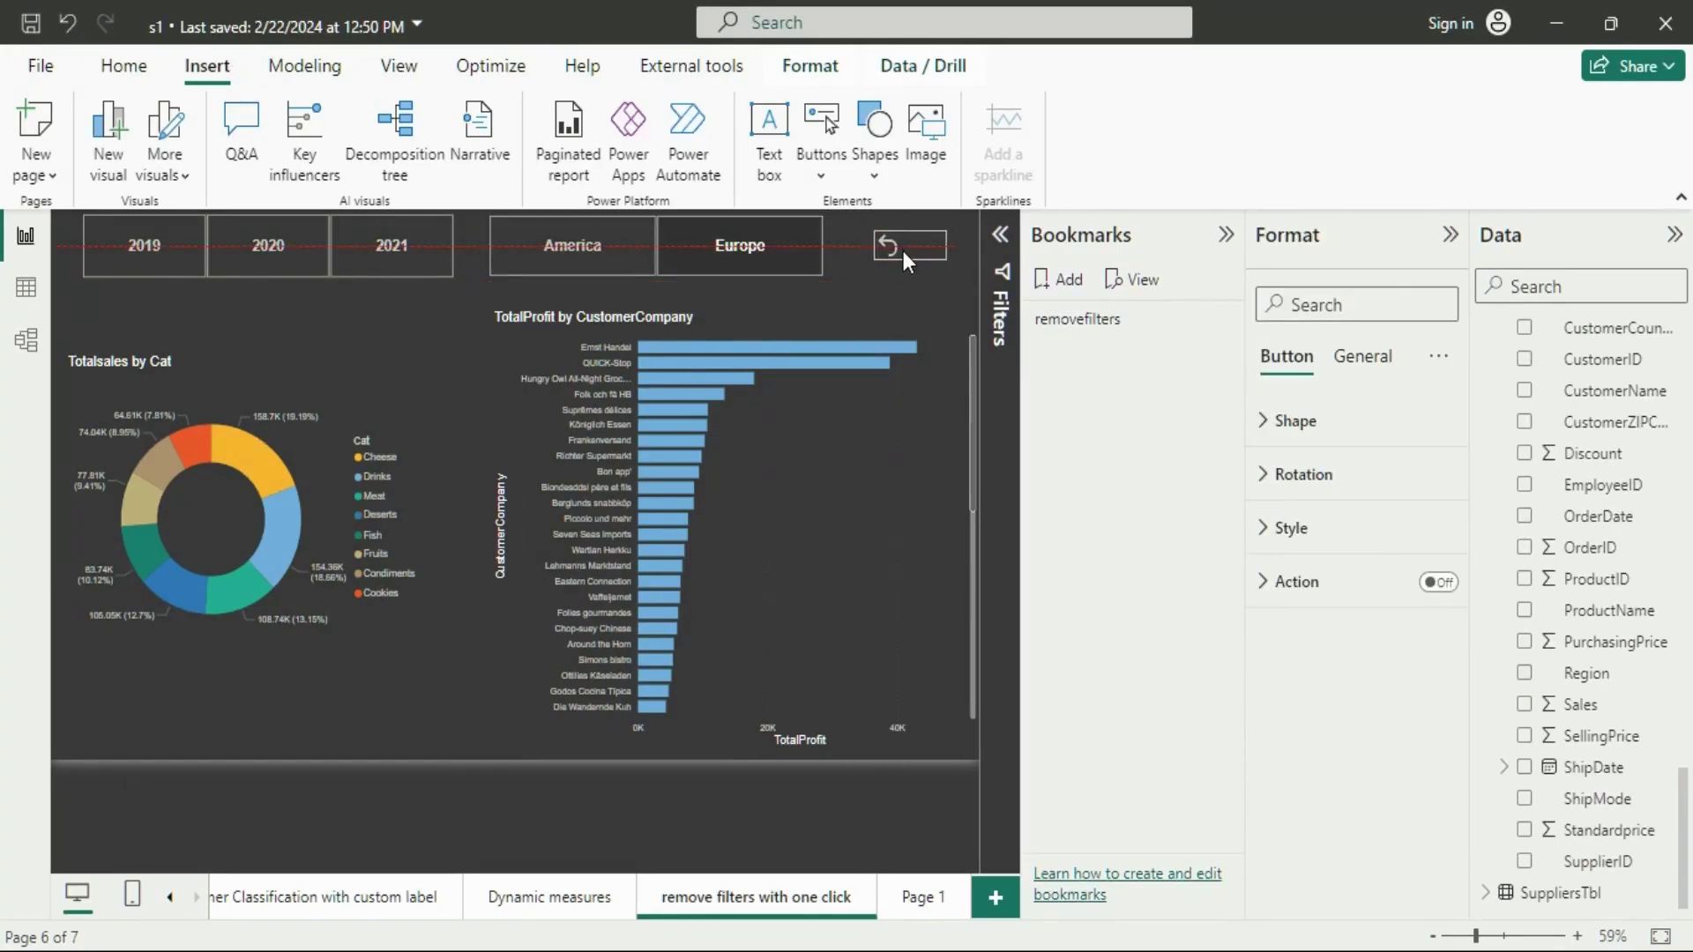
{"action": "mouse_move", "coordinate": [940, 254]}
{"action": "left_mouse_down"}
{"action": "mouse_move", "coordinate": [953, 290]}
{"action": "mouse_move", "coordinate": [927, 263]}
{"action": "left_mouse_up"}
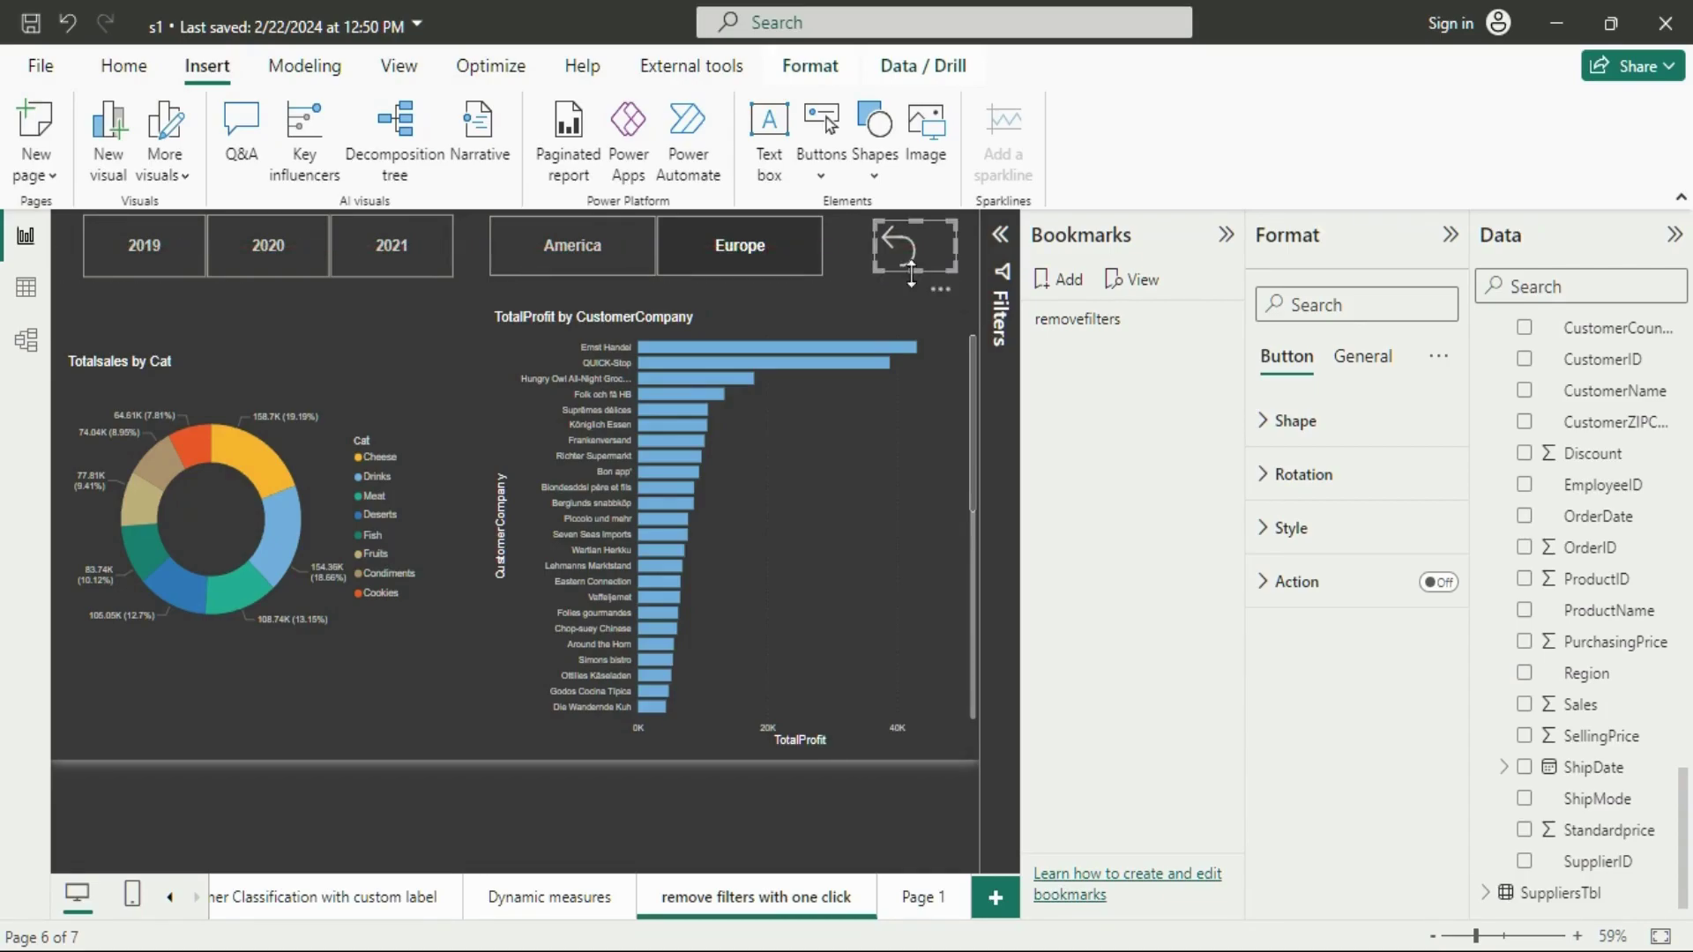
- Turn on the reset button's action with type Bookmark and assign the removefilters bookmark
{"action": "left_click", "coordinate": [1440, 584]}
{"action": "left_click", "coordinate": [1365, 589]}
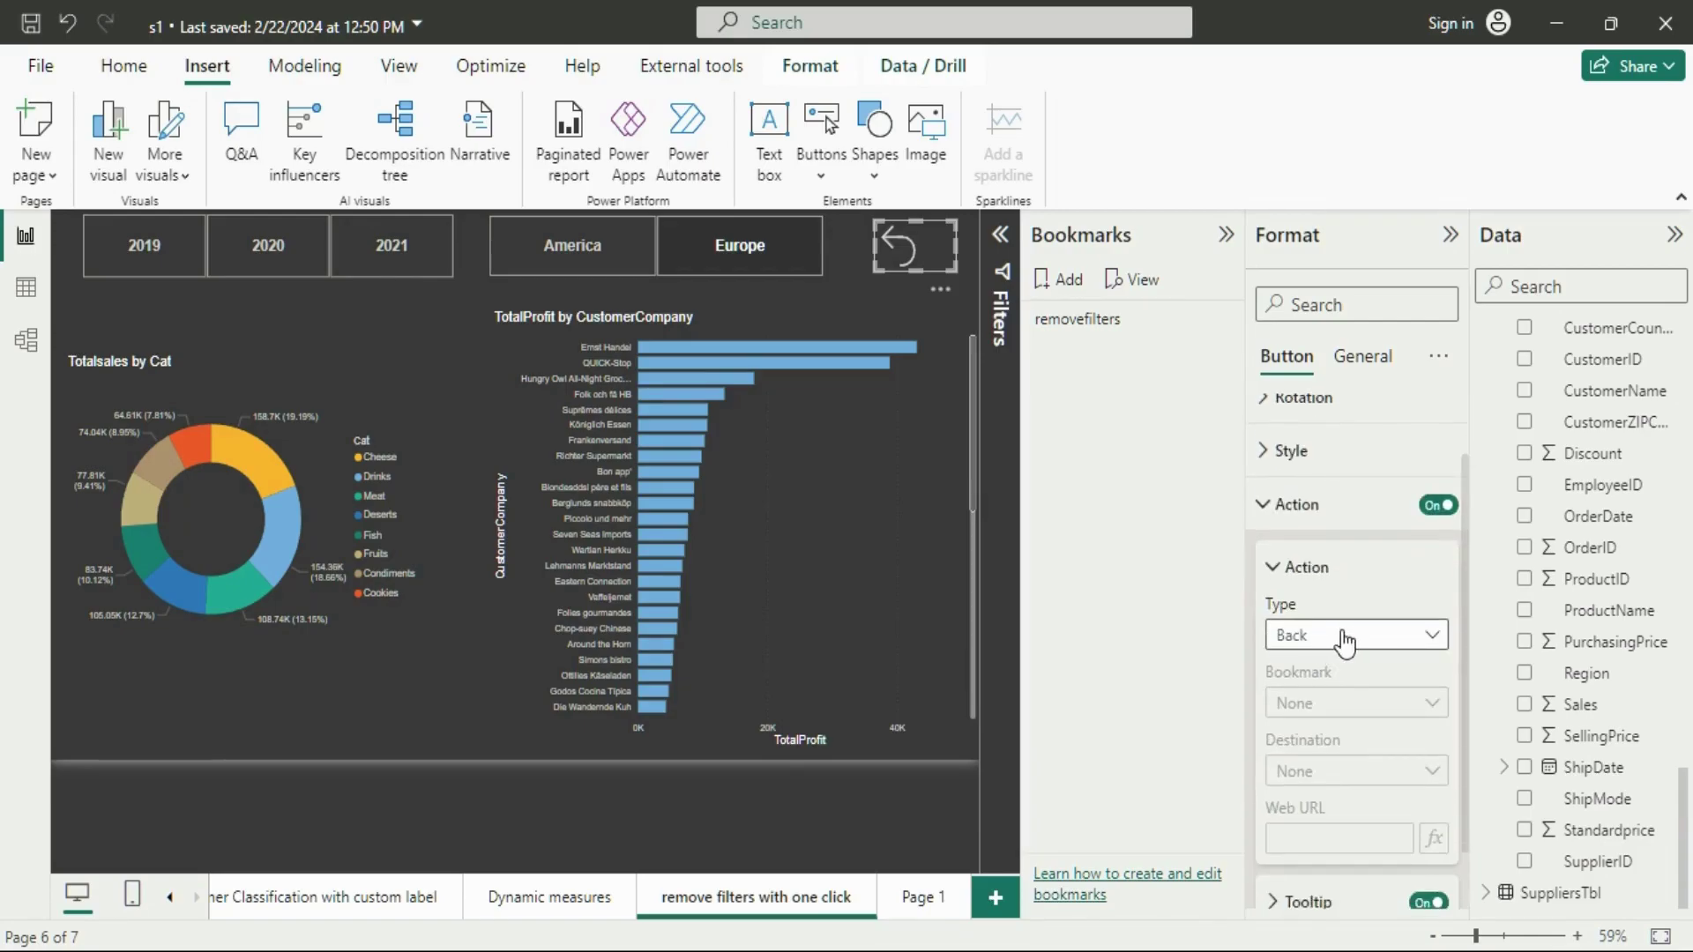
{"action": "left_click", "coordinate": [1344, 638]}
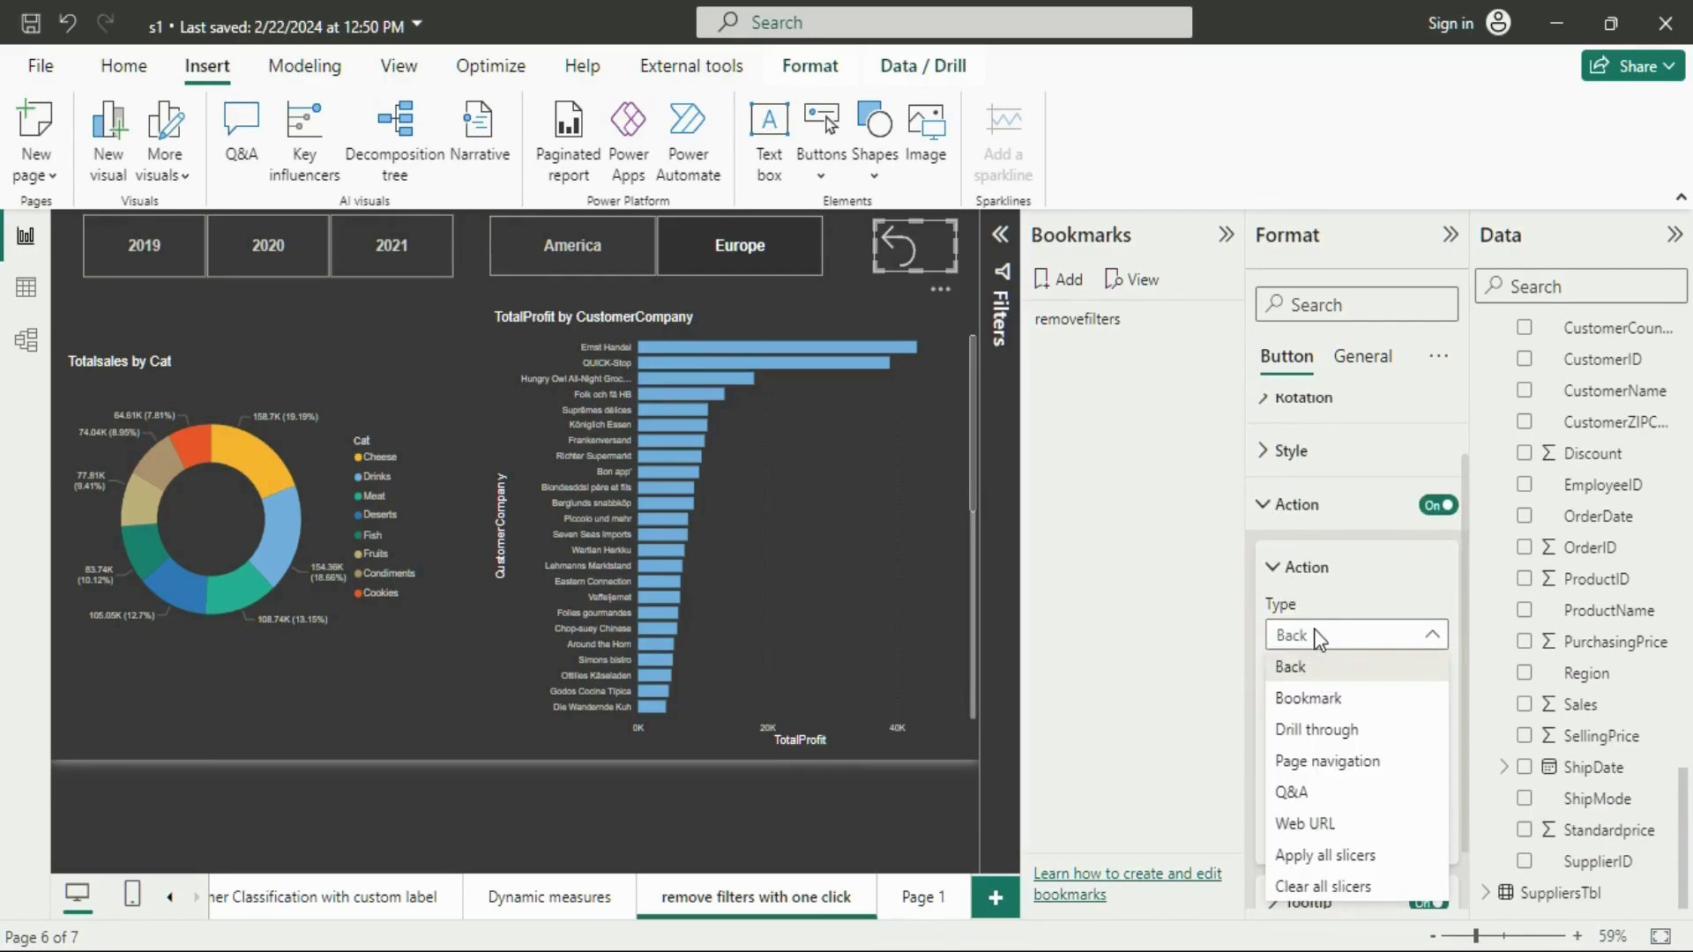
{"action": "left_click", "coordinate": [1323, 698]}
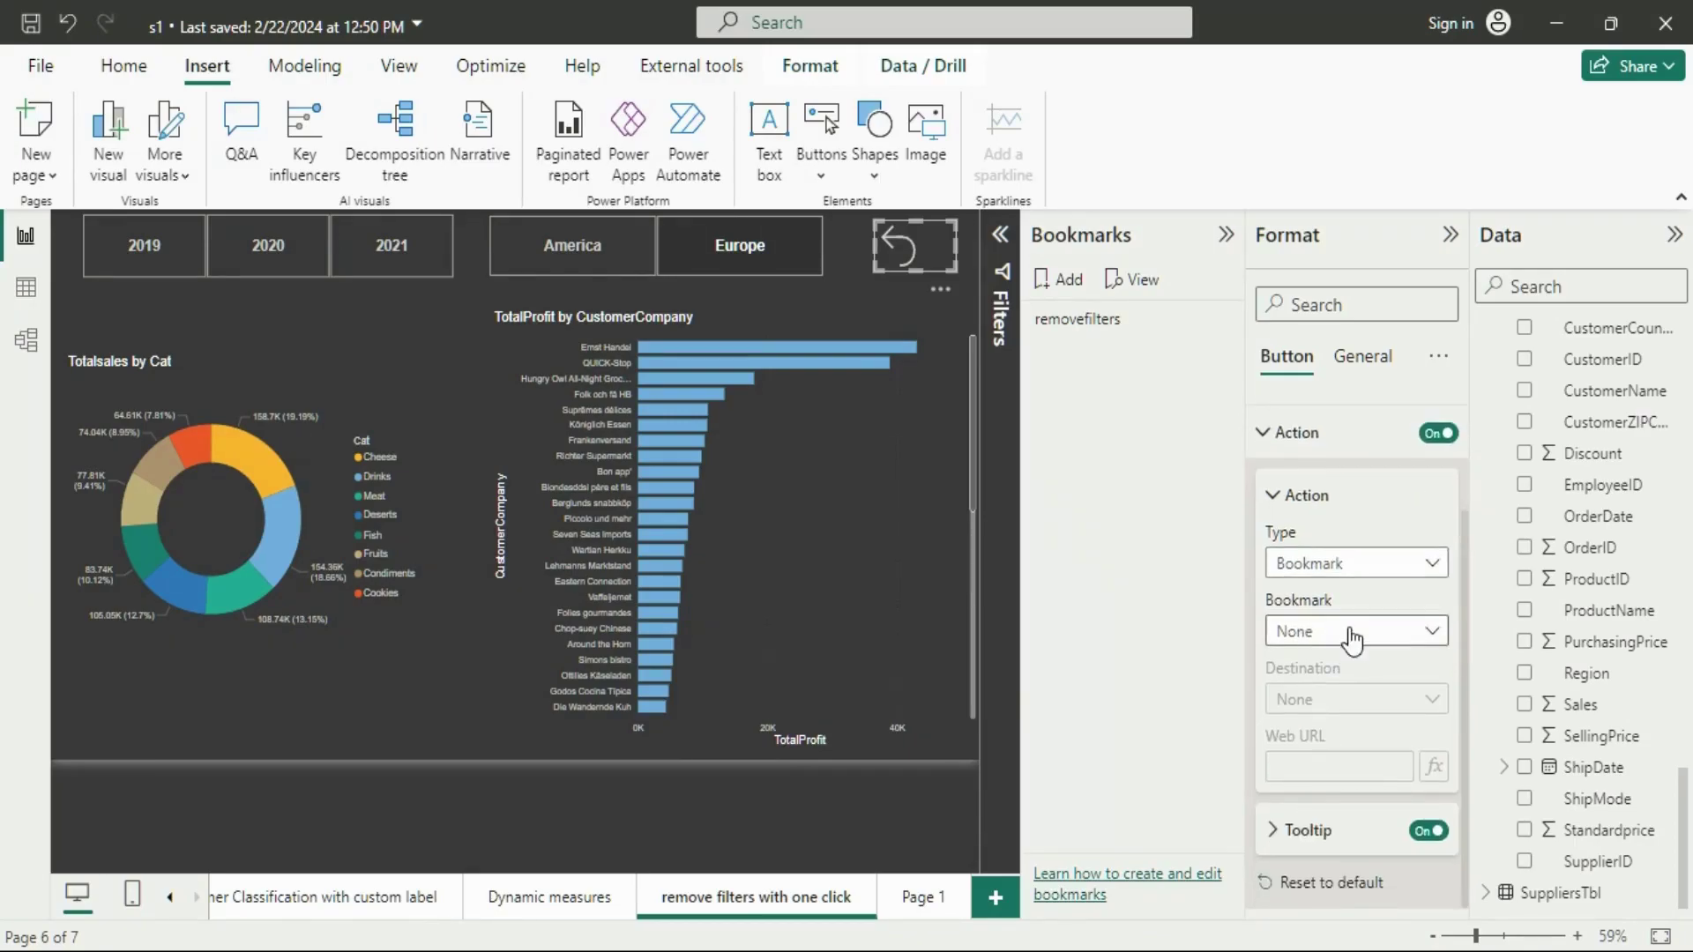
{"action": "left_click", "coordinate": [1353, 633]}
{"action": "left_click", "coordinate": [1333, 692]}
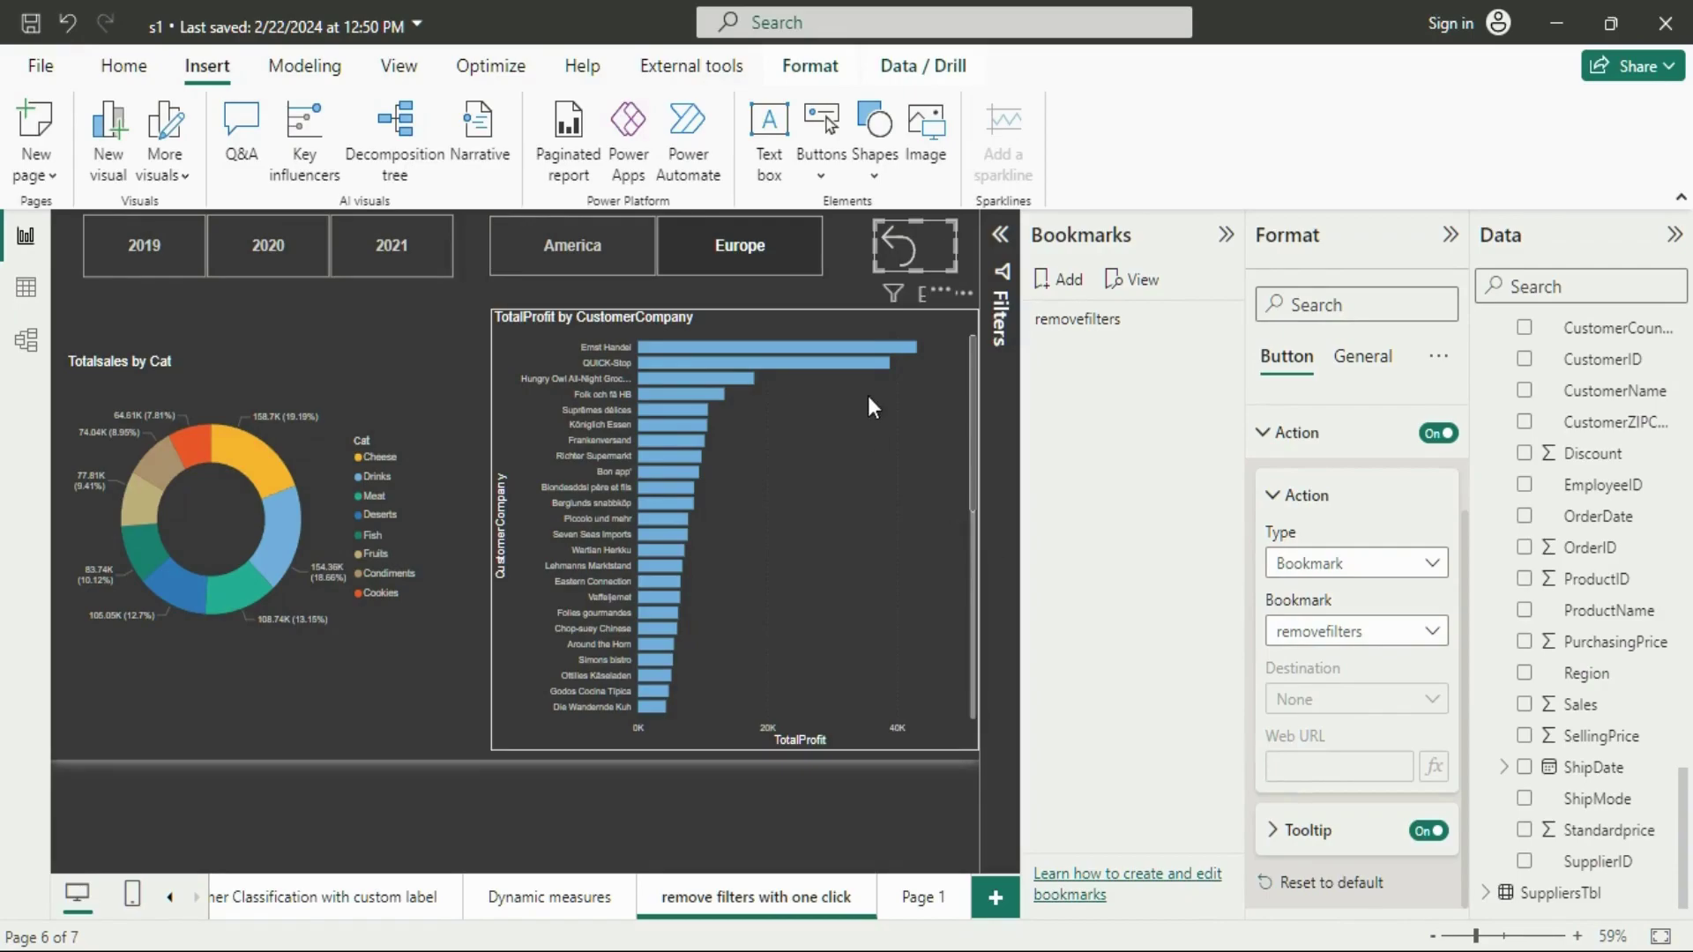
- Collapse the Bookmarks and Format panes to give the report canvas more room, and deselect the reset button
{"action": "left_click", "coordinate": [1225, 235]}
{"action": "left_click", "coordinate": [1448, 238]}
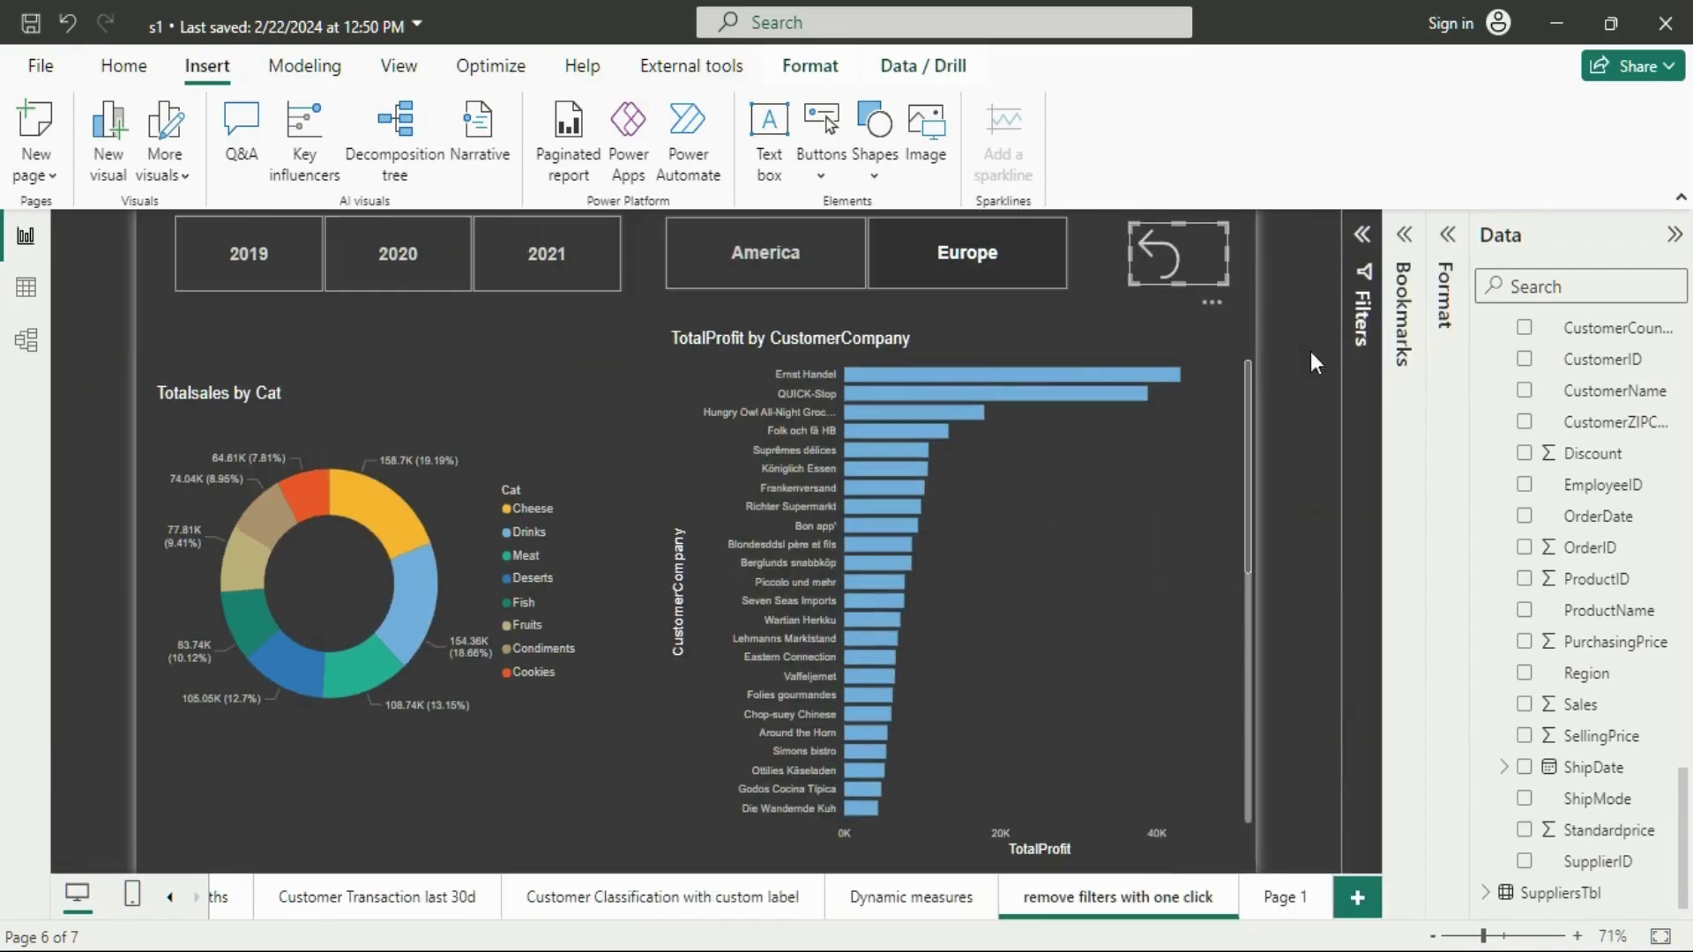
{"action": "left_click", "coordinate": [544, 333]}
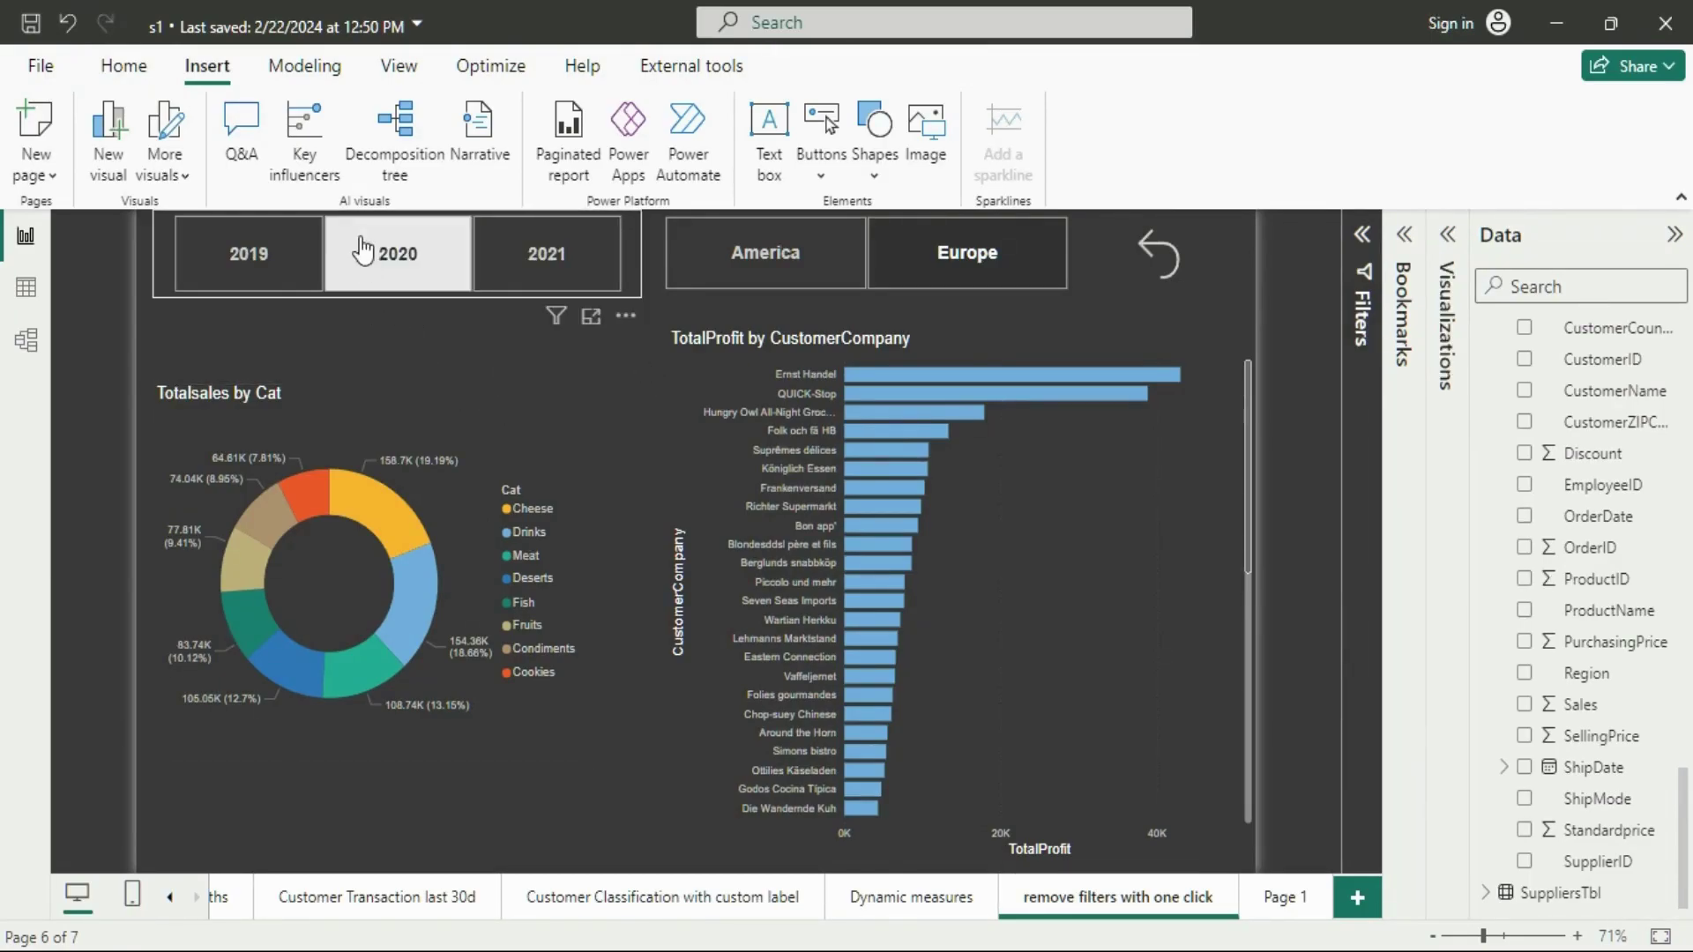
- Test the reset button by filtering the page to 2019 and America and activating the button
{"action": "left_click", "coordinate": [283, 260]}
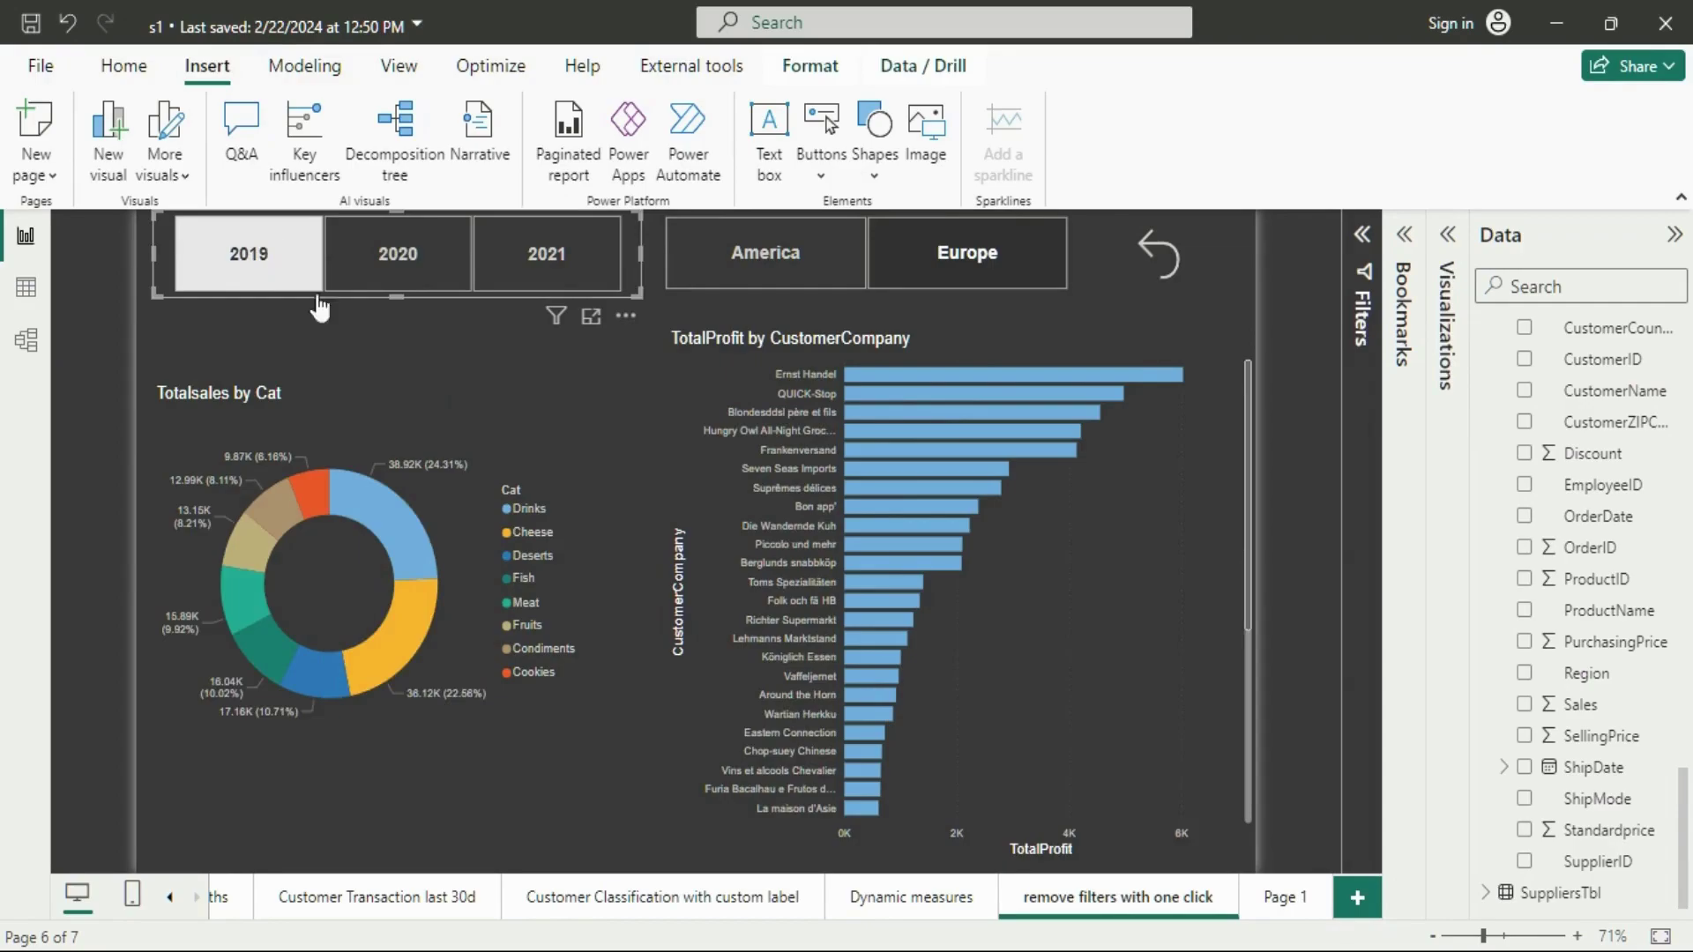
{"action": "left_click", "coordinate": [779, 258]}
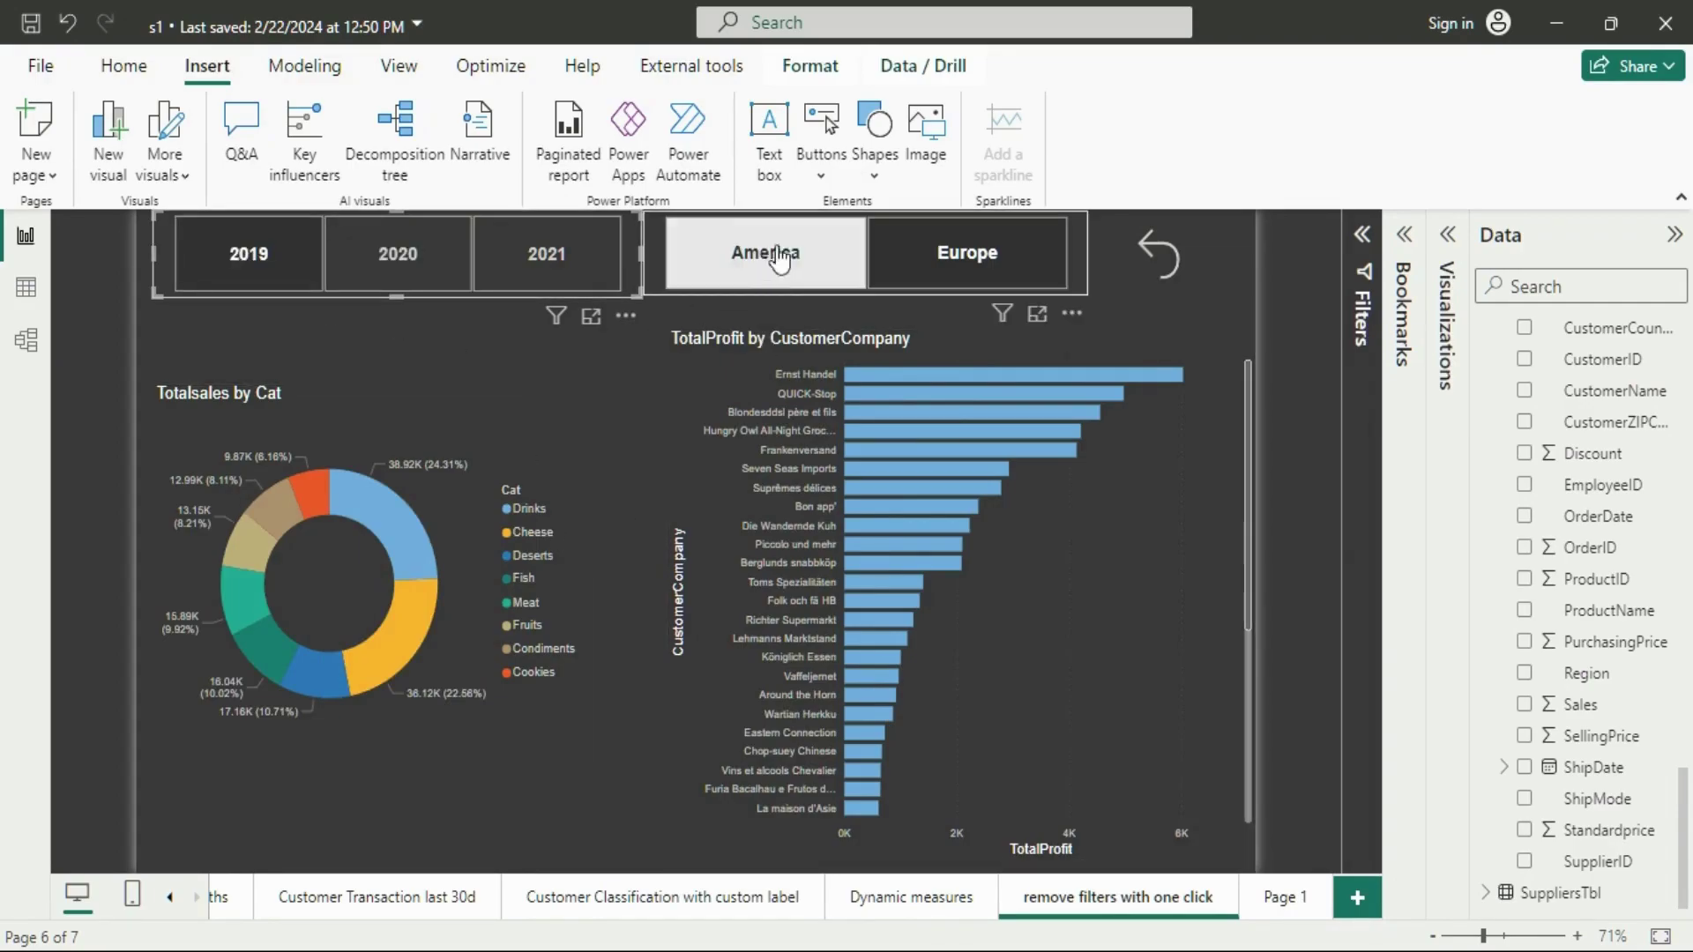
{"action": "left_click", "coordinate": [779, 258]}
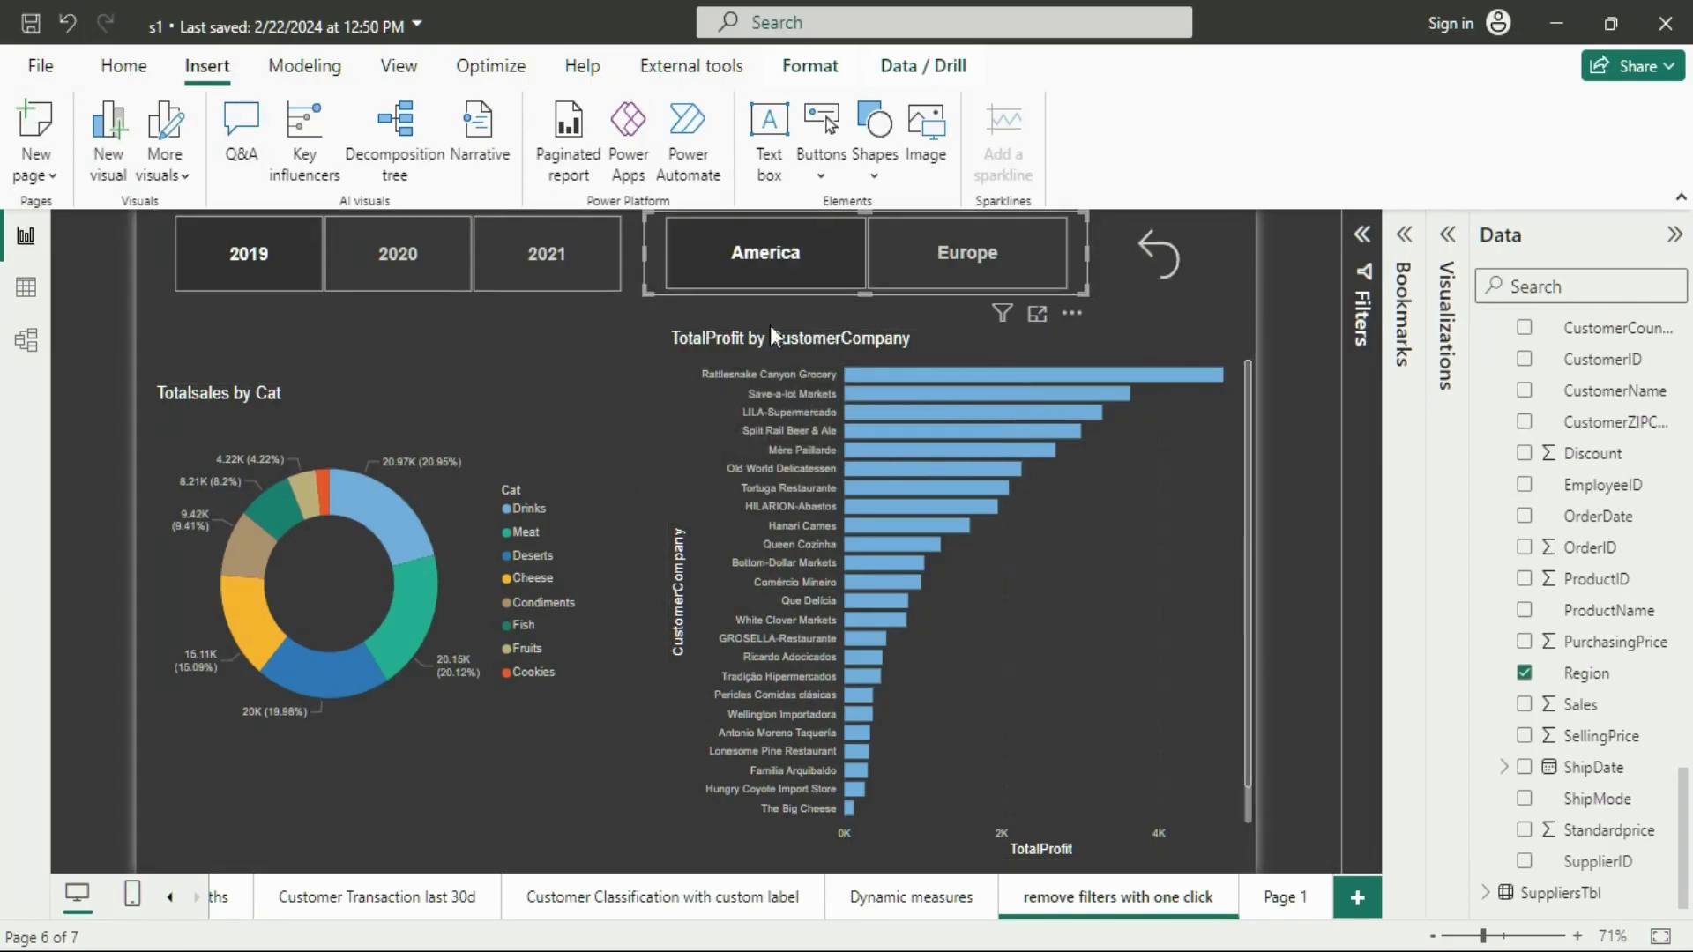
{"action": "left_click", "coordinate": [1162, 261], "text": "ctrl"}
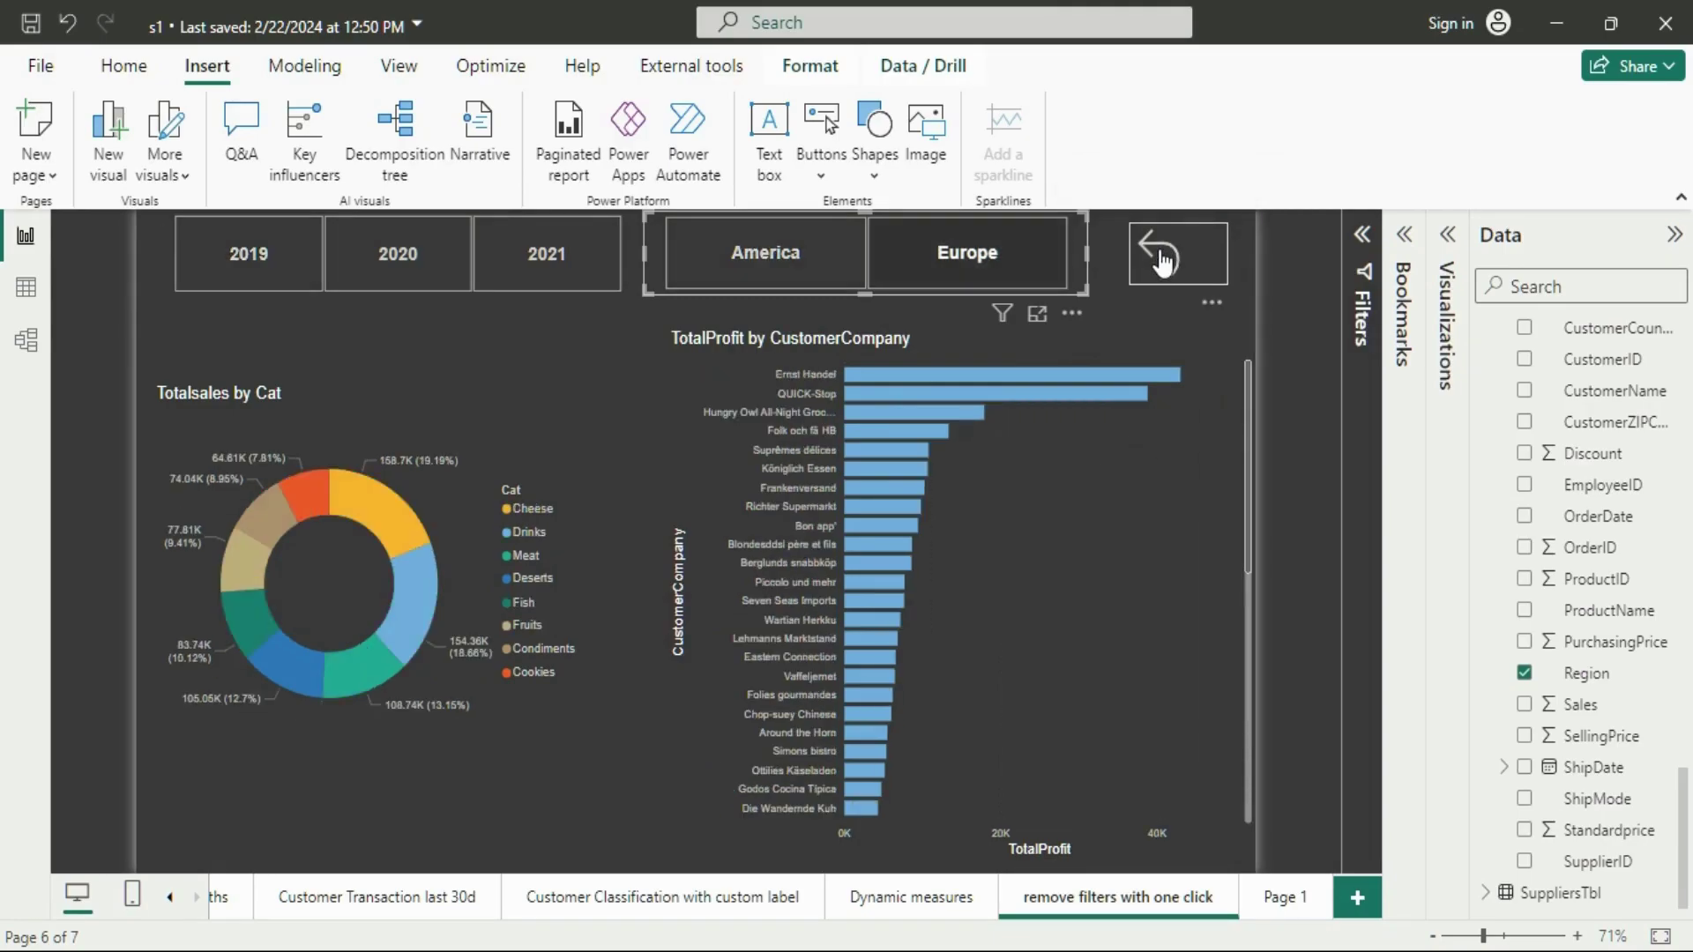